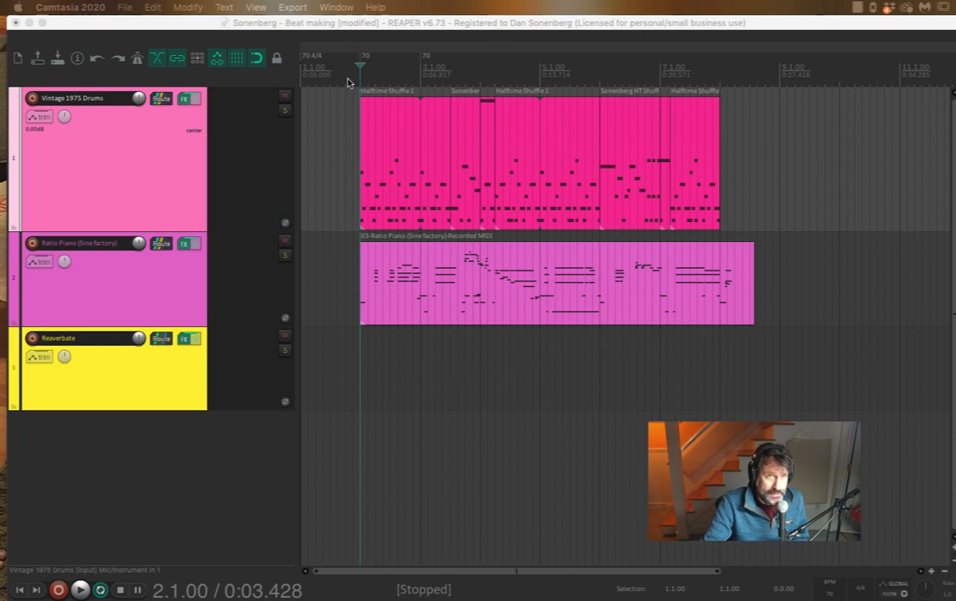
Step: Inspect the ReaVerbate settings on the Reaverbate track, close them and start playback
left_click(183, 338)
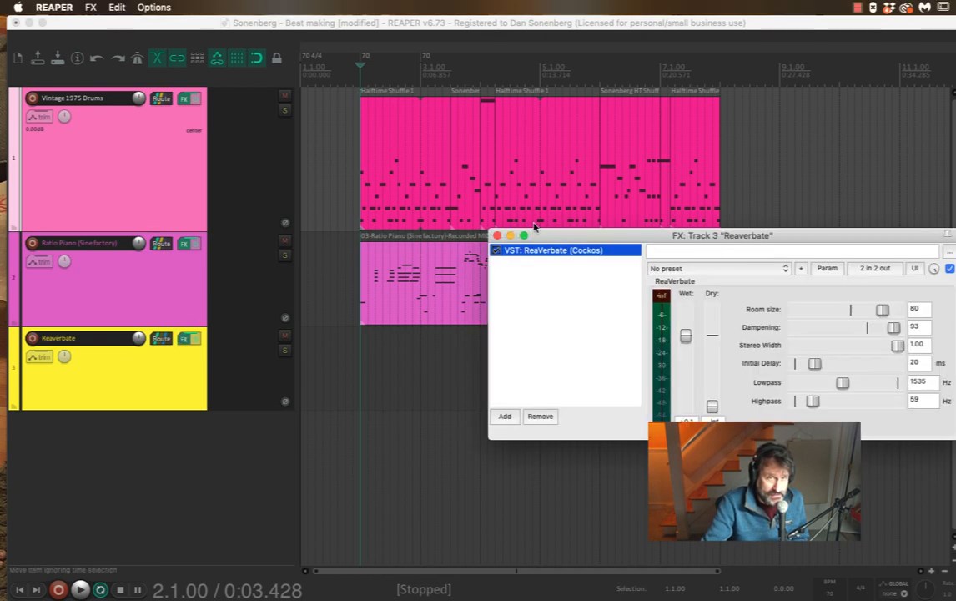
left_click(498, 235)
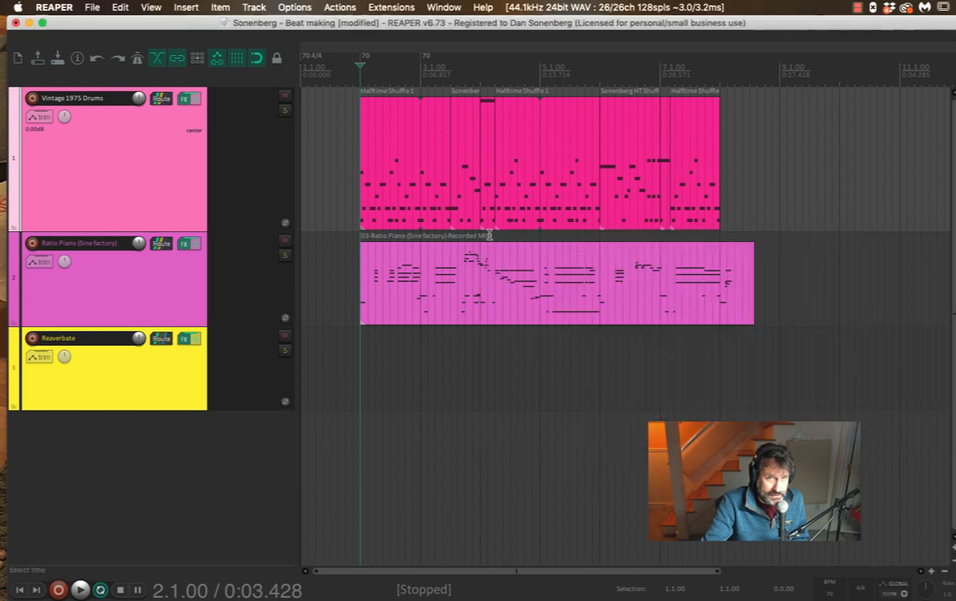
key("space")
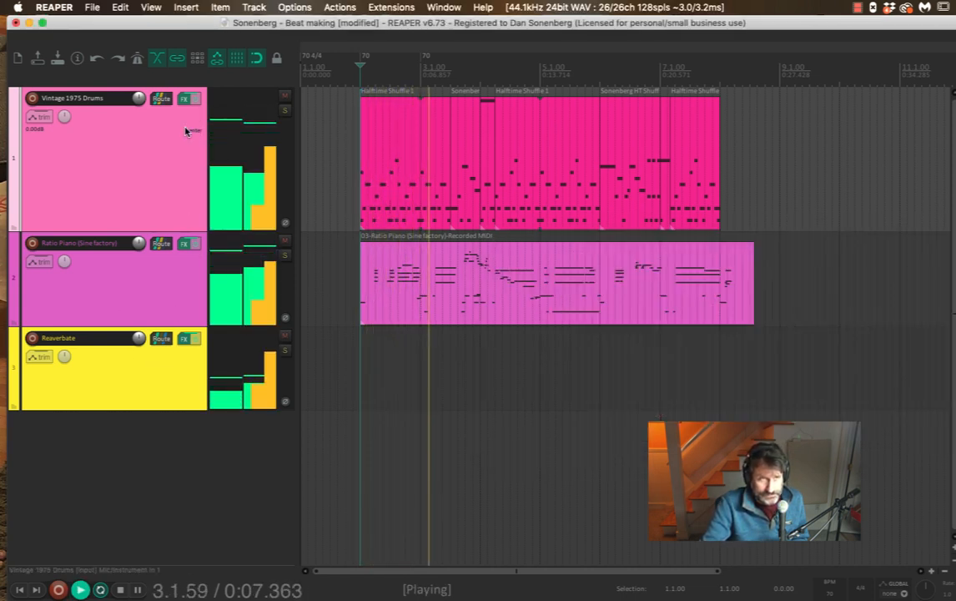
Step: Stop playback and review the Vintage 1975 Drums track's routing, including its send to the Reaverbate track
left_click(162, 100)
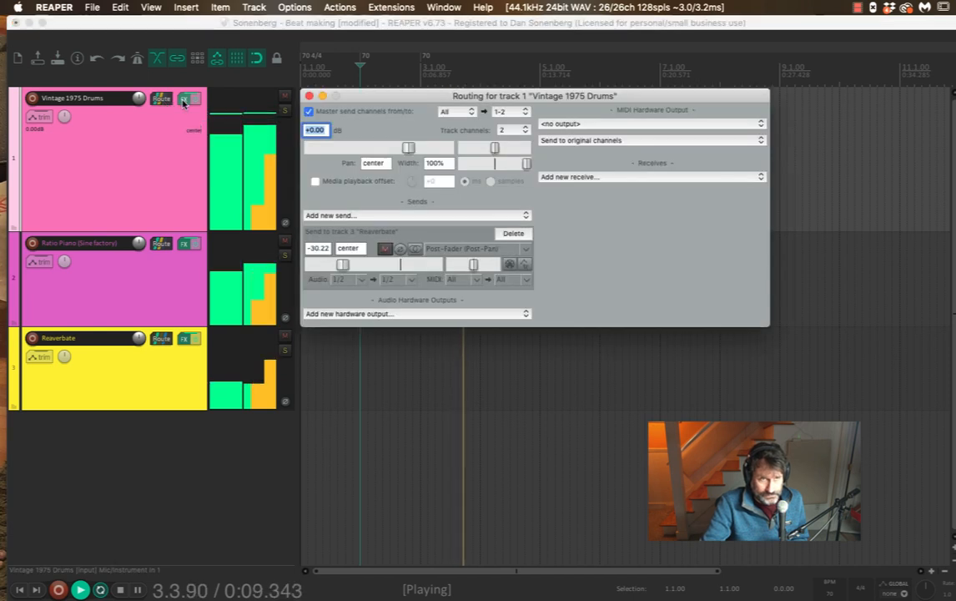
key("space")
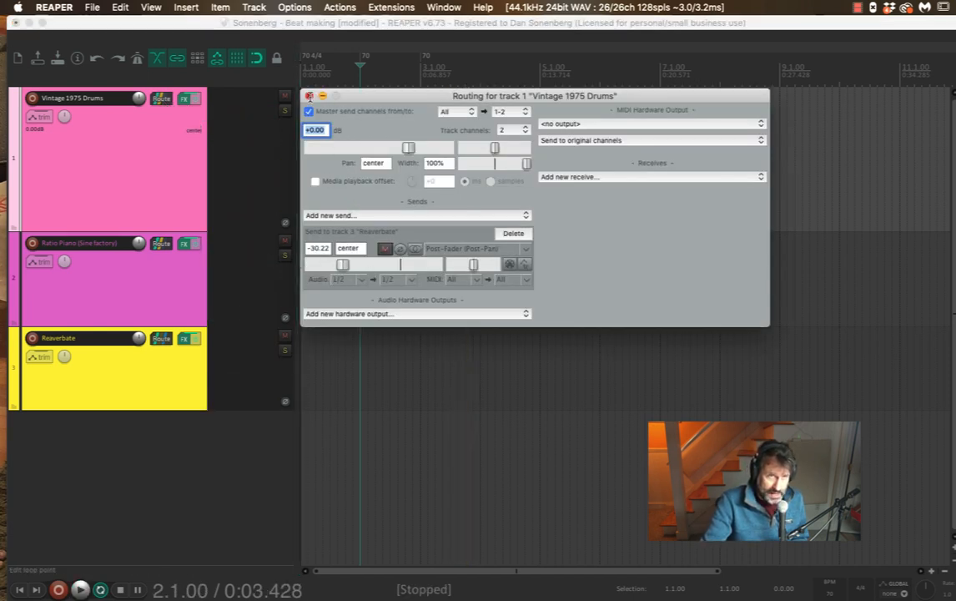
left_click(309, 96)
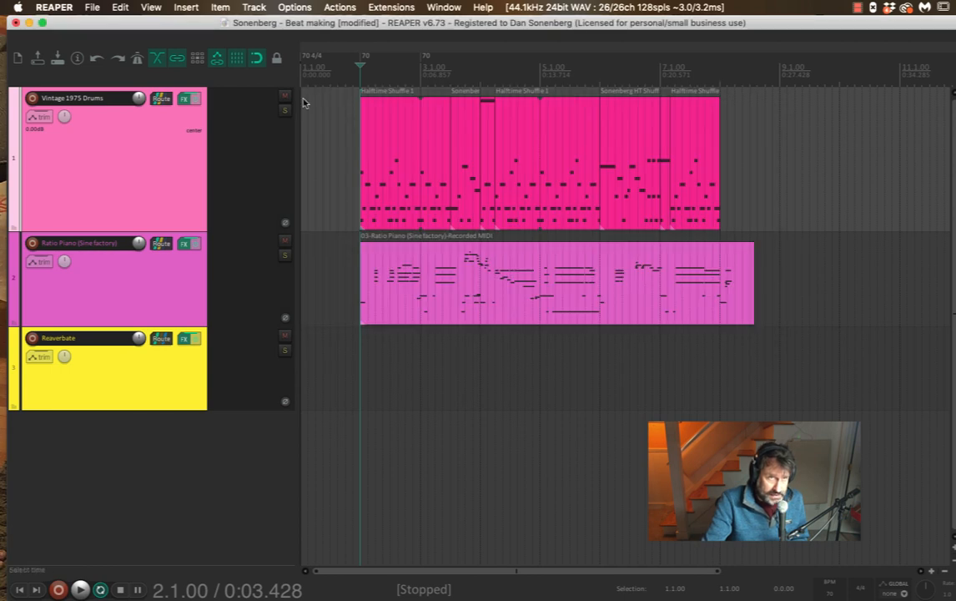
left_click(160, 98)
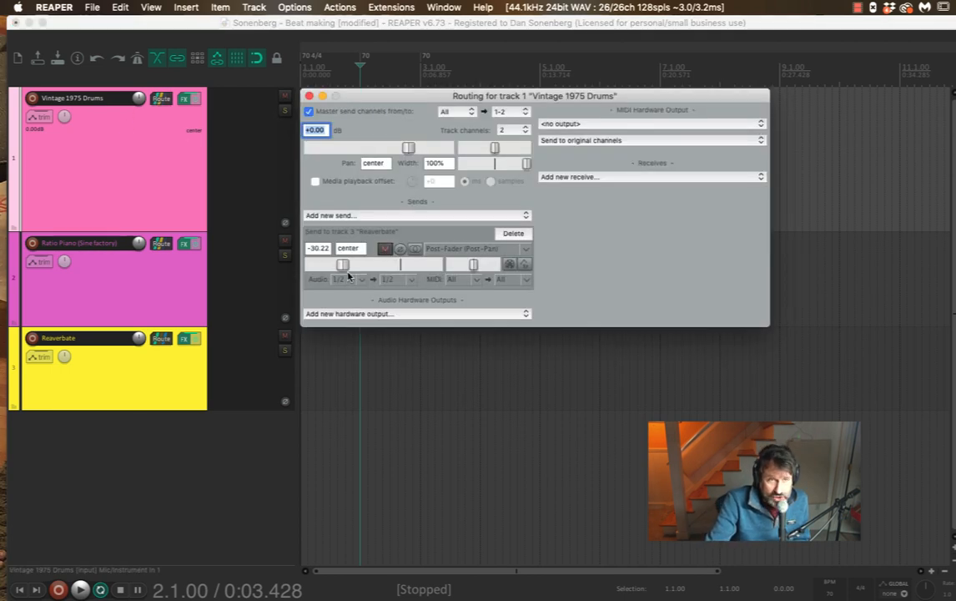
left_click(309, 95)
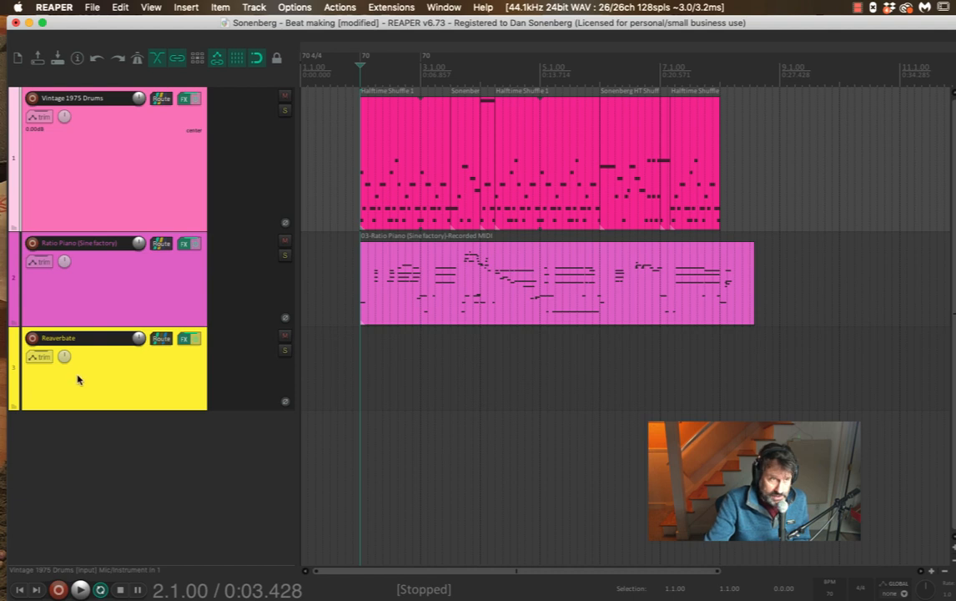
Step: In the Reaverbate track's routing, raise the drum receive to -12.06 dB and the Ratio Piano receive to -12.29 dB
left_click(165, 343)
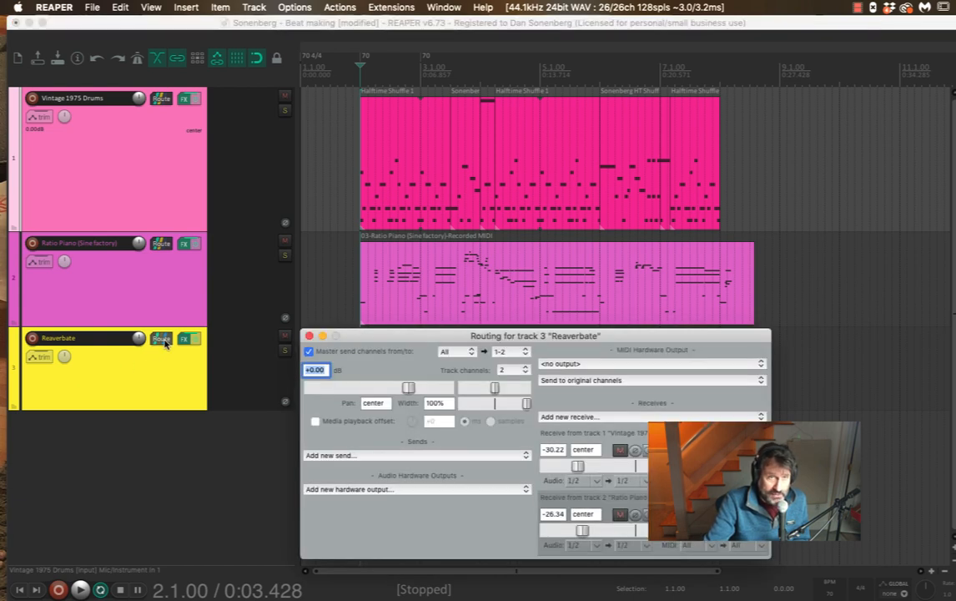
left_click_drag(368, 303, 389, 199)
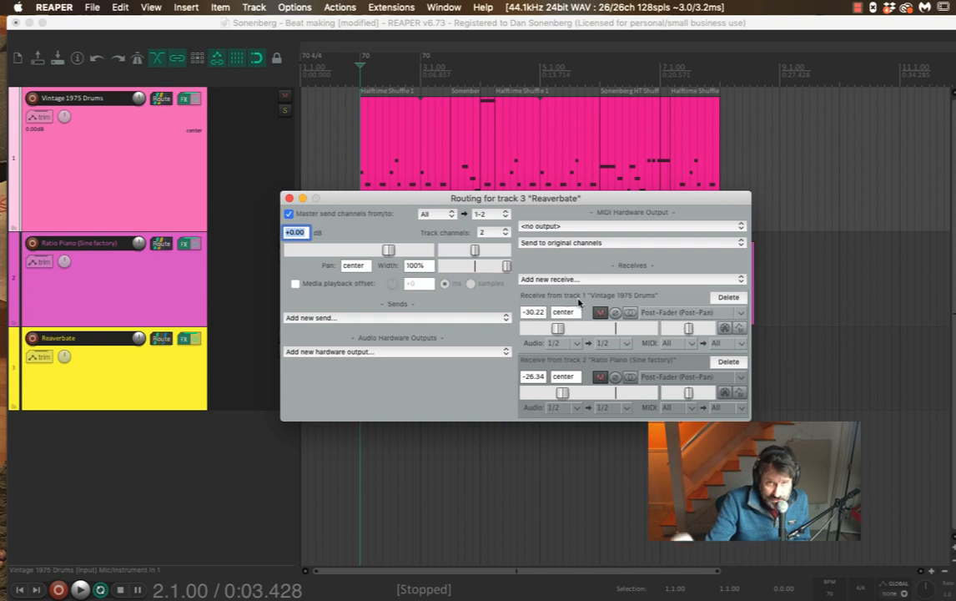
left_click_drag(565, 329, 594, 332)
left_click_drag(563, 392, 587, 392)
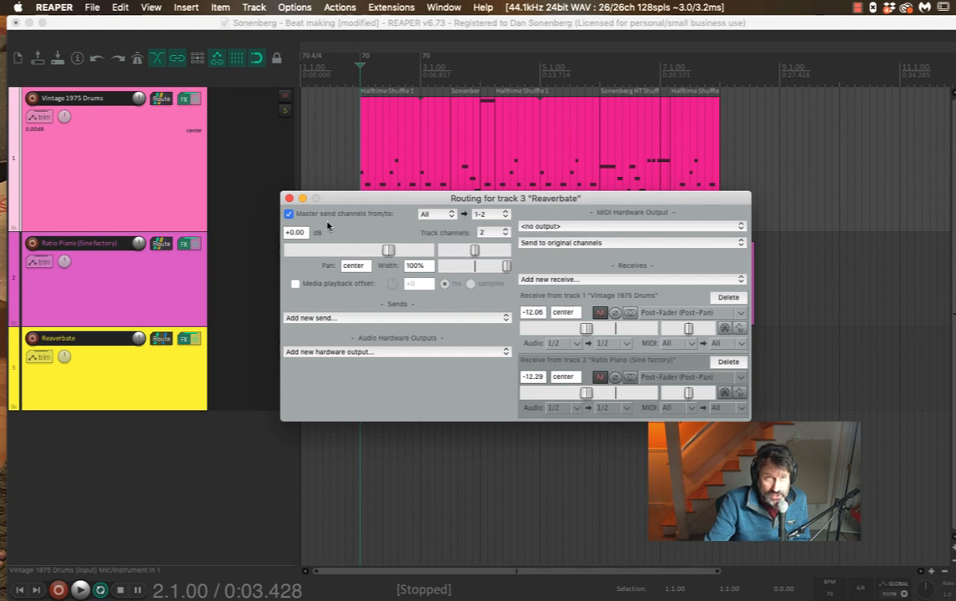
Step: Close the Reaverbate routing window and listen to a passage with the new receive levels
key("space")
left_click(289, 199)
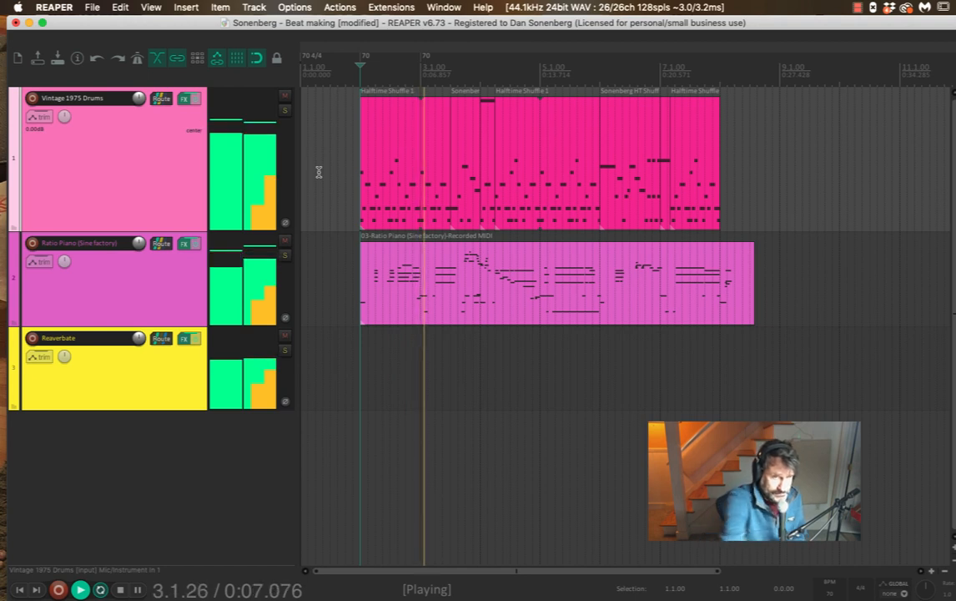
key("space")
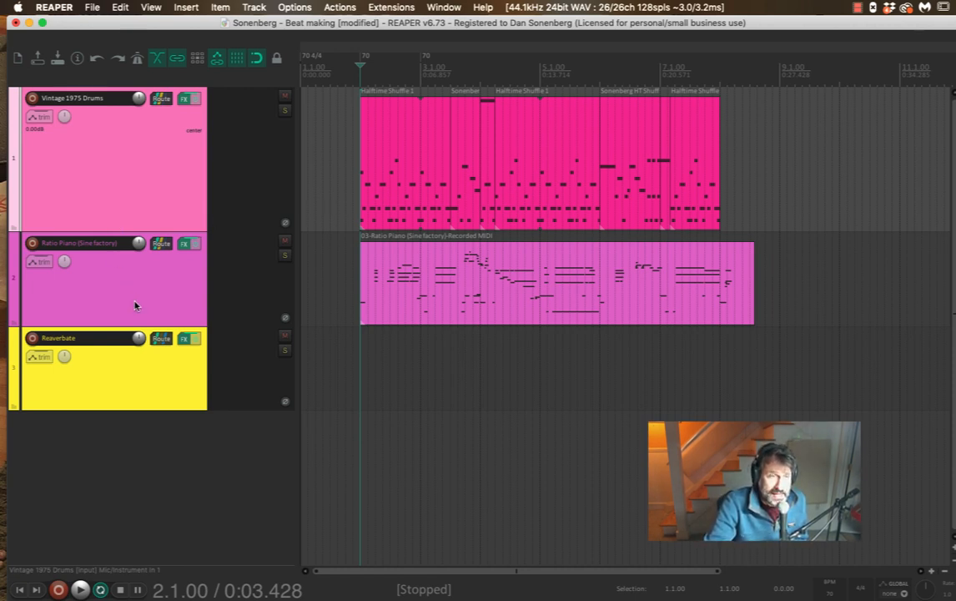
Step: Open the Reaverbate track's effects chain and bypass the ReaVerbate plugin
left_click(186, 338)
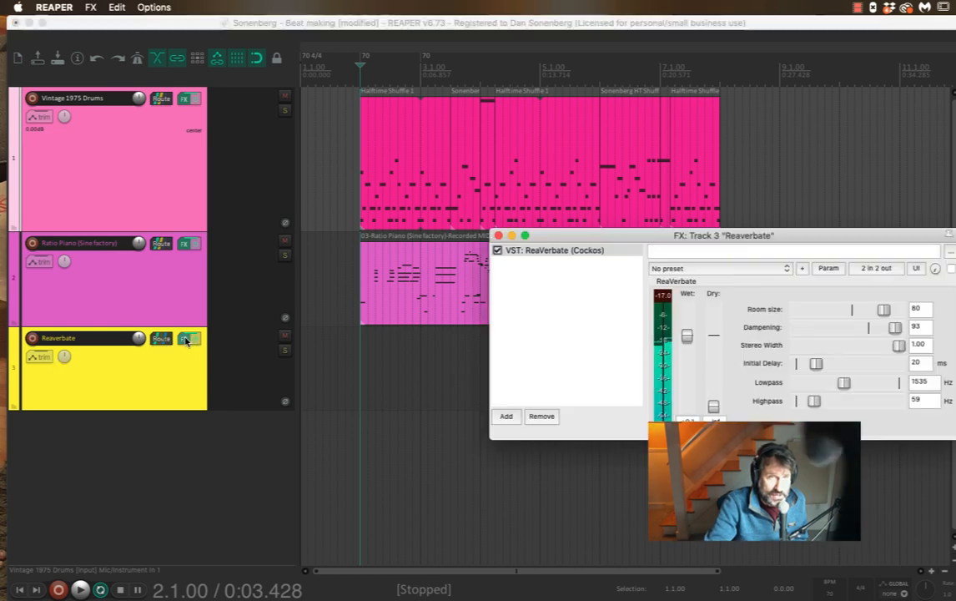
left_click(567, 250)
left_click_drag(605, 238, 384, 201)
left_click(278, 214)
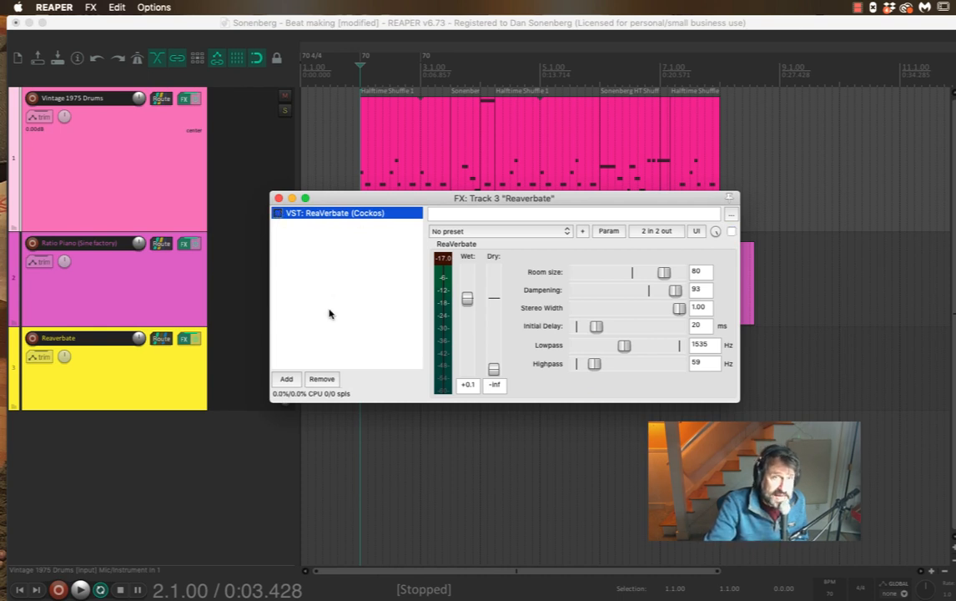
Step: Search the effects for "reaver" and add ReaVerb (Cockos) to the Reaverbate track
left_click(286, 378)
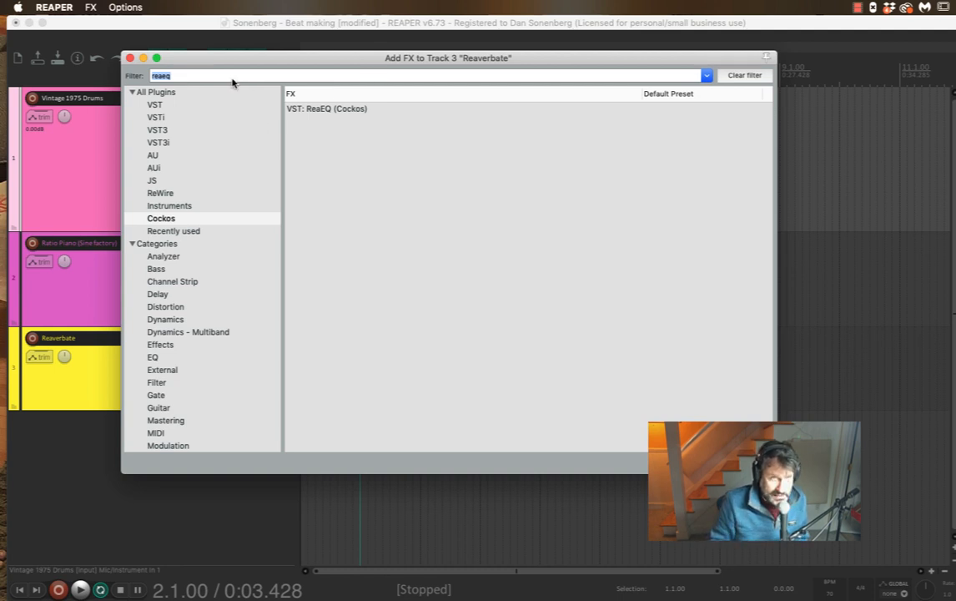
type("re")
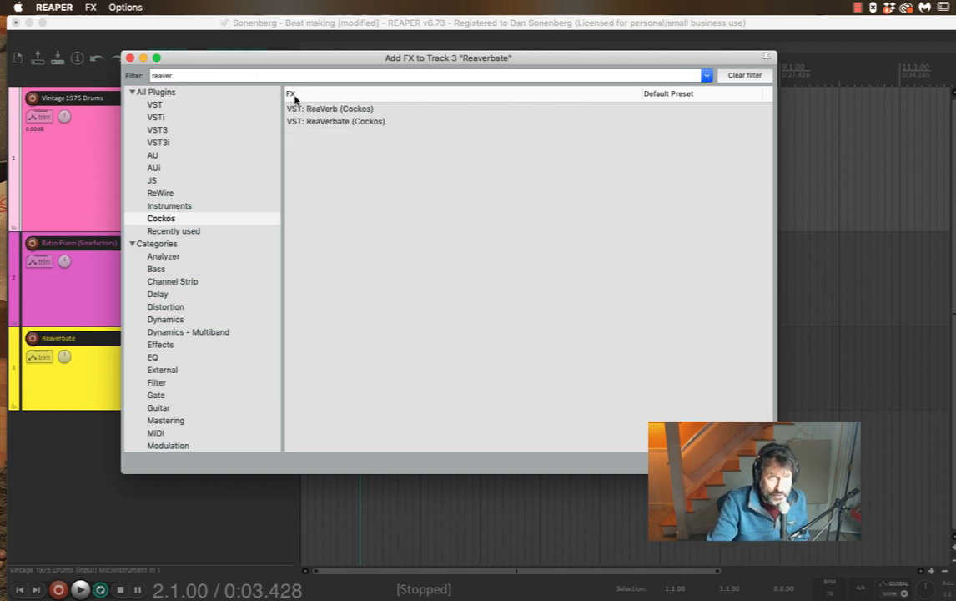
left_click(320, 111)
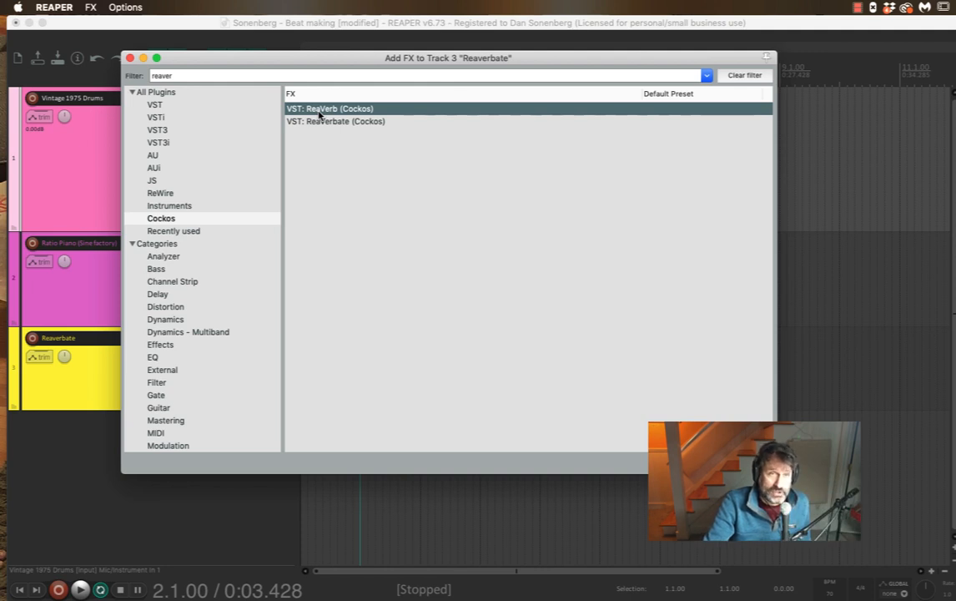
double_click(320, 110)
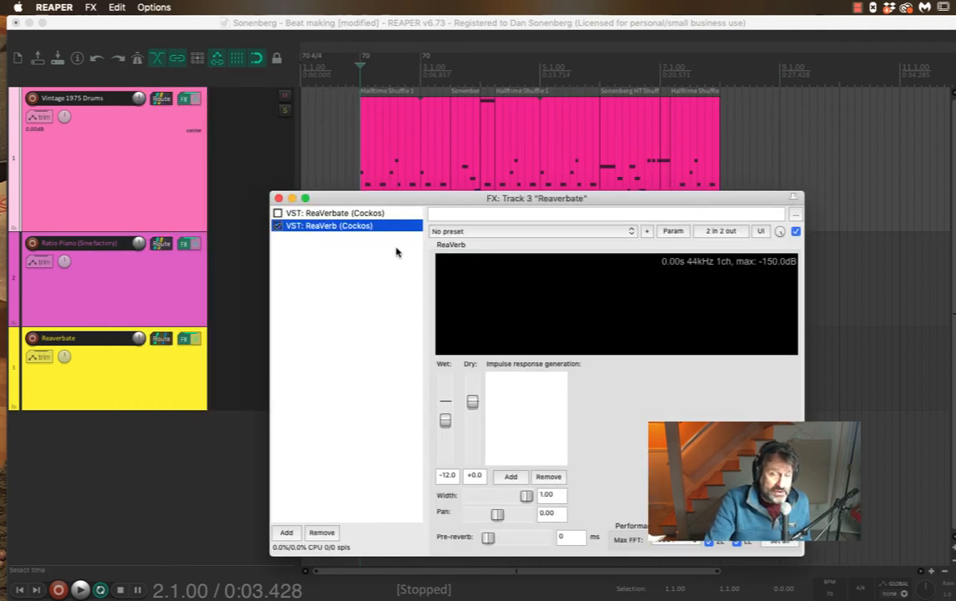
Step: Set ReaVerb's wet level to -0.1 dB and its dry level to -inf
left_click_drag(367, 202, 321, 158)
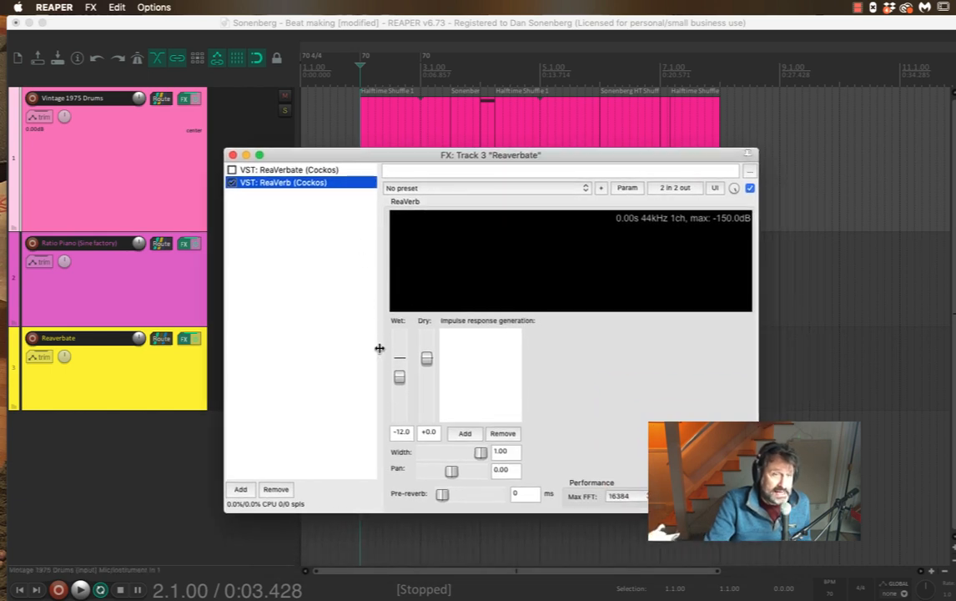
left_click(398, 377)
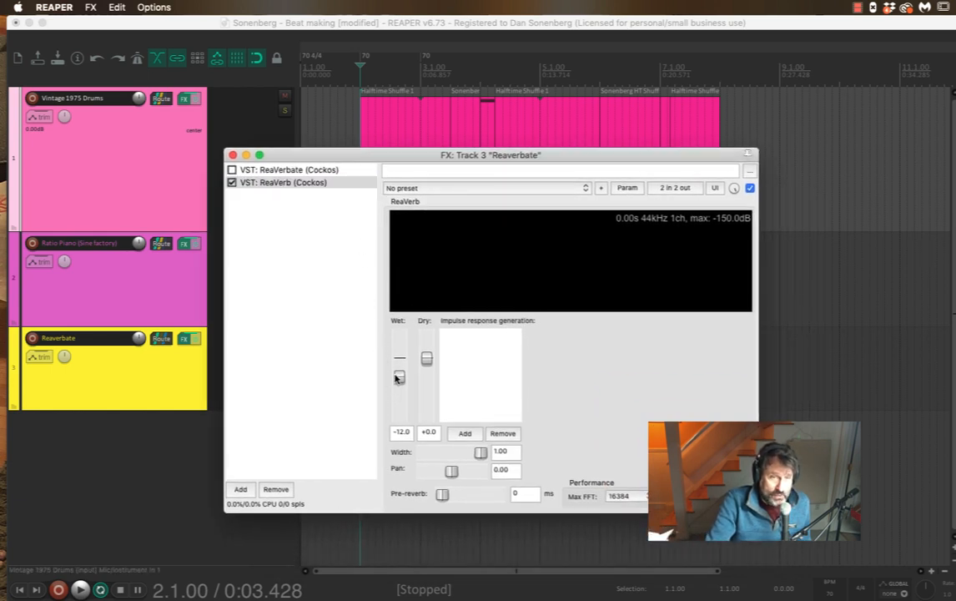
left_click_drag(398, 378, 426, 515)
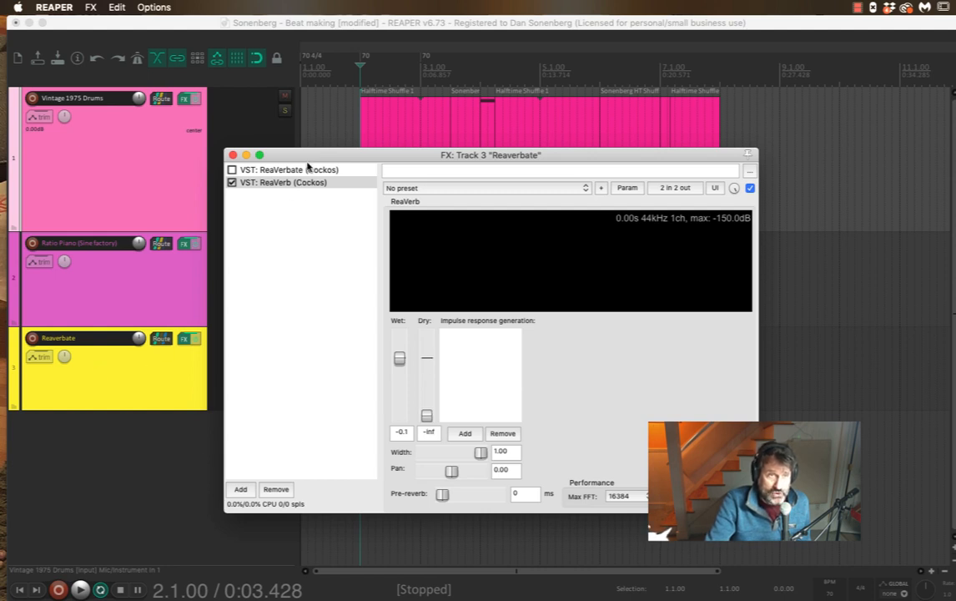
Step: Play the project and mute the Reaverbate track during playback to compare the sound with and without it
left_click_drag(306, 155, 528, 210)
key("space")
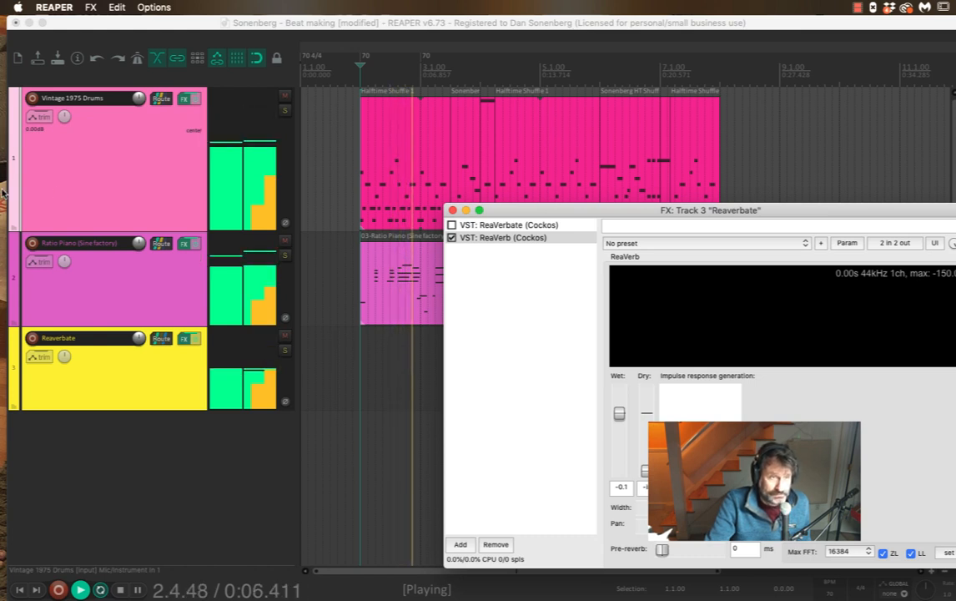
left_click(285, 337)
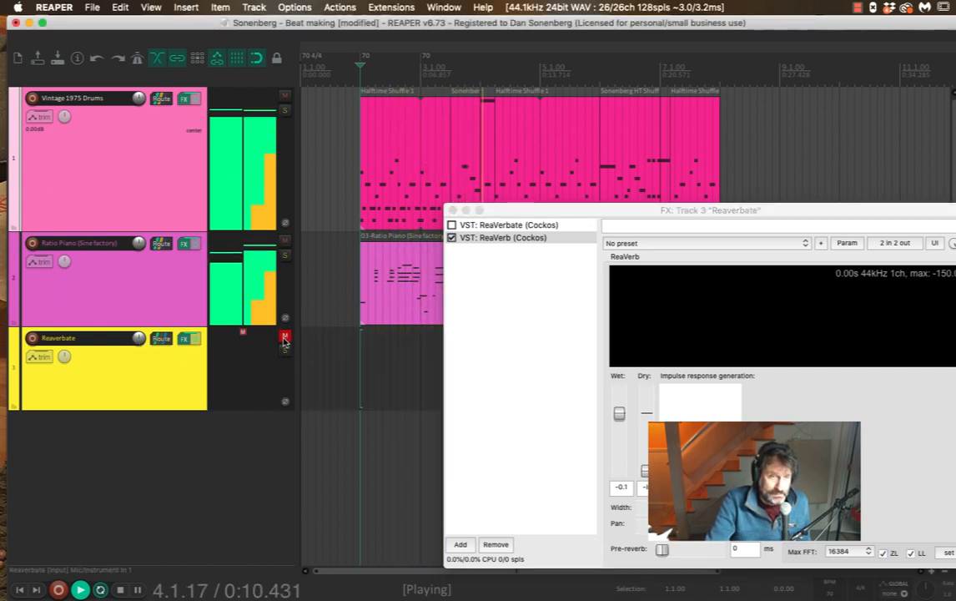
key("space")
left_click_drag(562, 216, 388, 154)
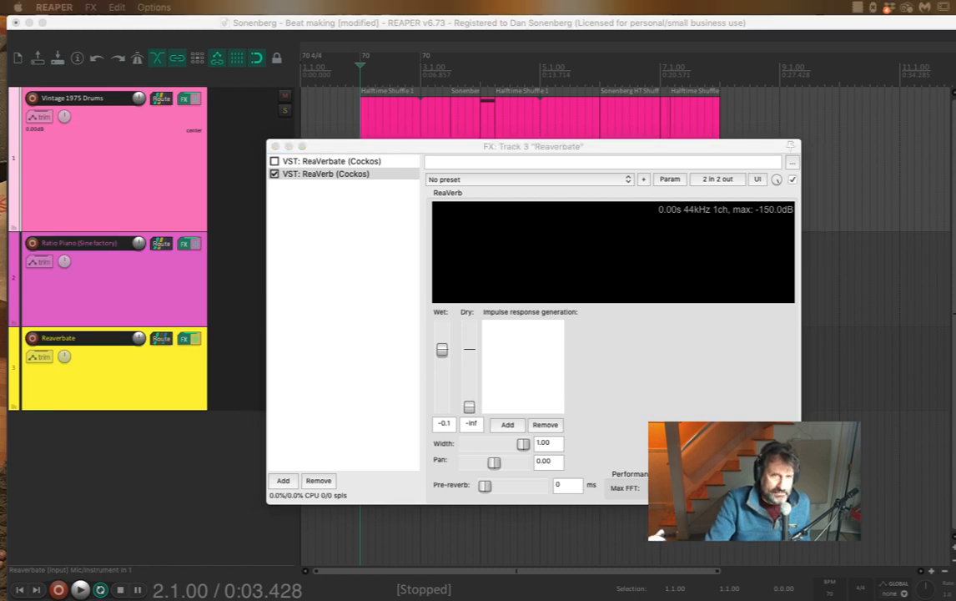
Step: Switch to Chrome, look over the article on free impulse response reverb packs, and return to REAPER
left_click_drag(130, 596, 150, 96)
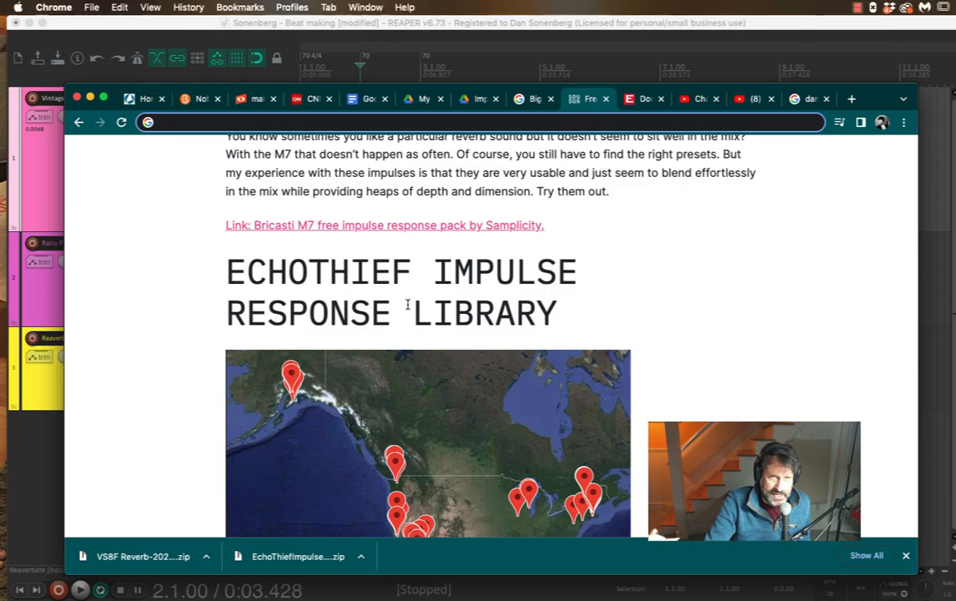
scroll(405, 305, "up", 10)
scroll(406, 306, "down", 5)
scroll(406, 309, "up", 10)
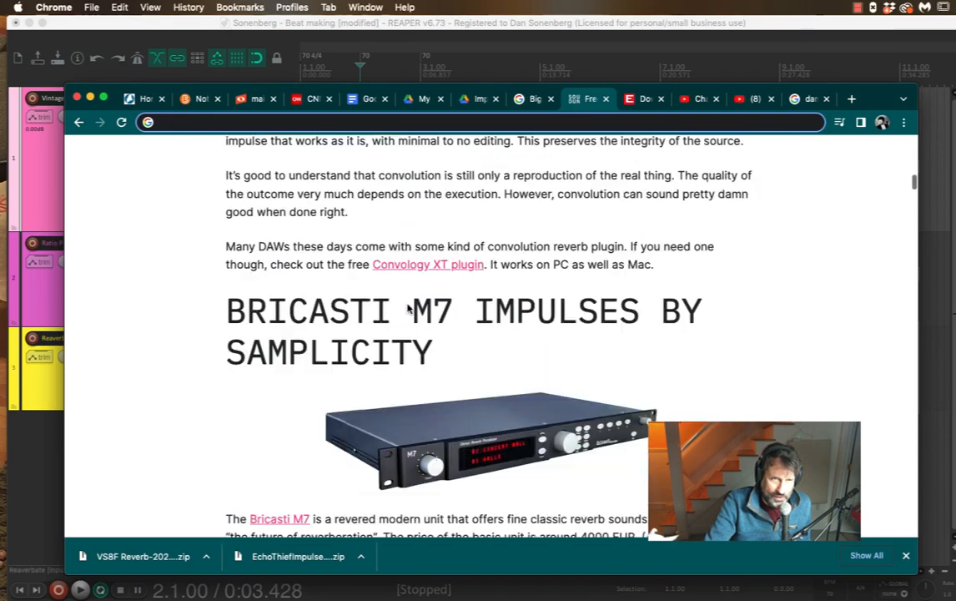
scroll(407, 318, "up", 15)
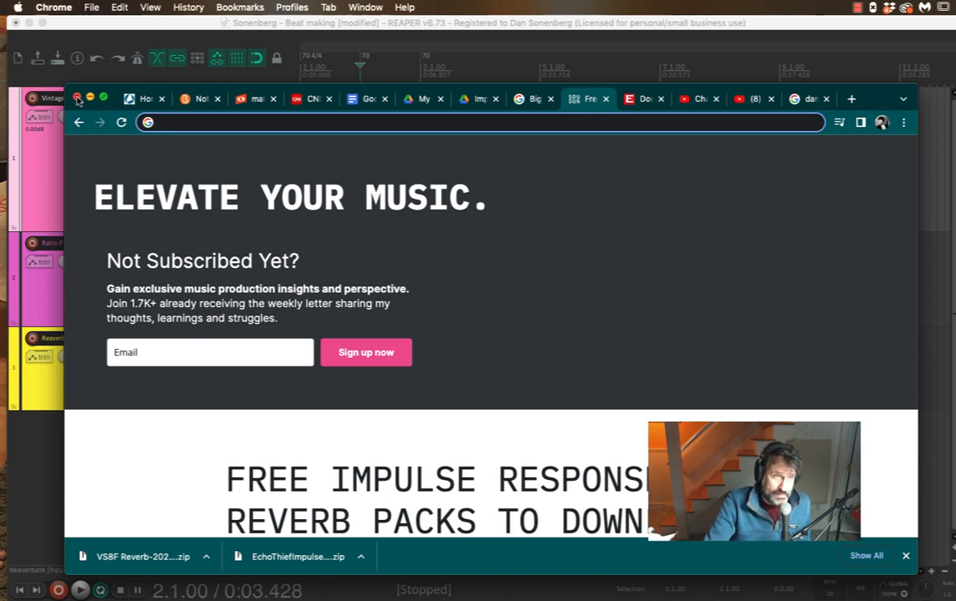
left_click(46, 493)
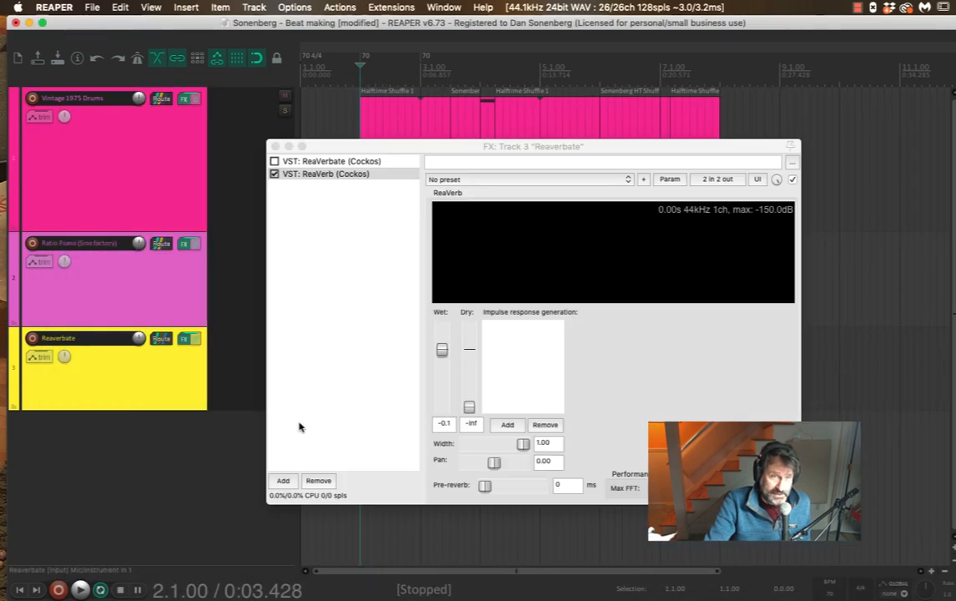
Step: Add a File impulse source to ReaVerb and browse to VS8F Reverb in the Music Theory 4 2023 folder, collapsing its VS8F-1 subfolder
left_click(507, 425)
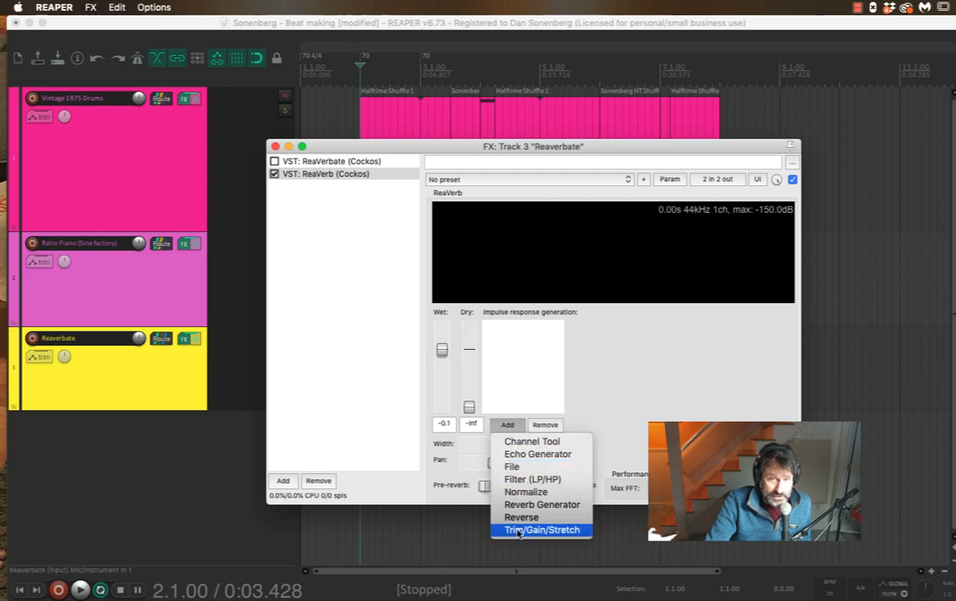
left_click(523, 472)
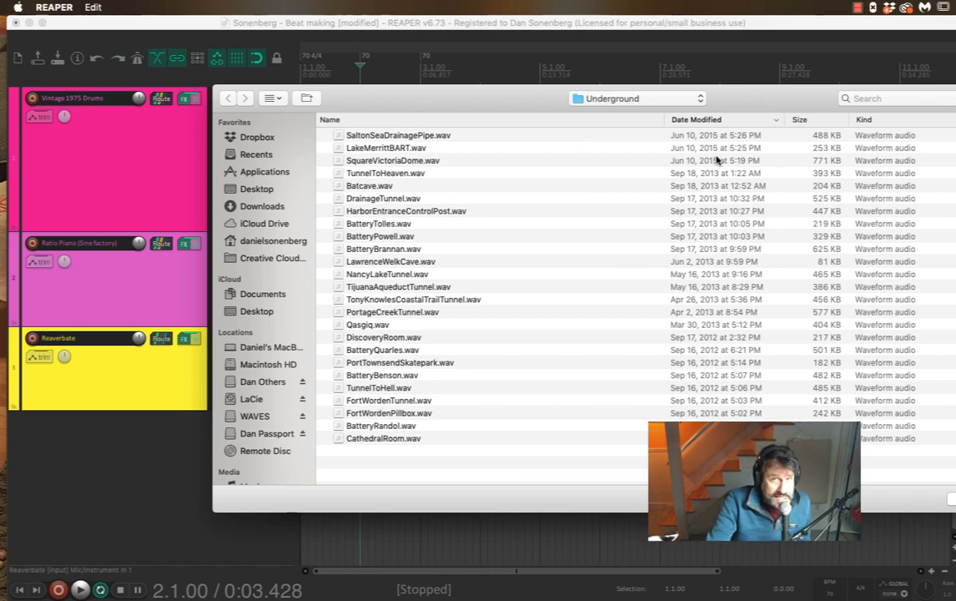
left_click(677, 99)
left_click(667, 127)
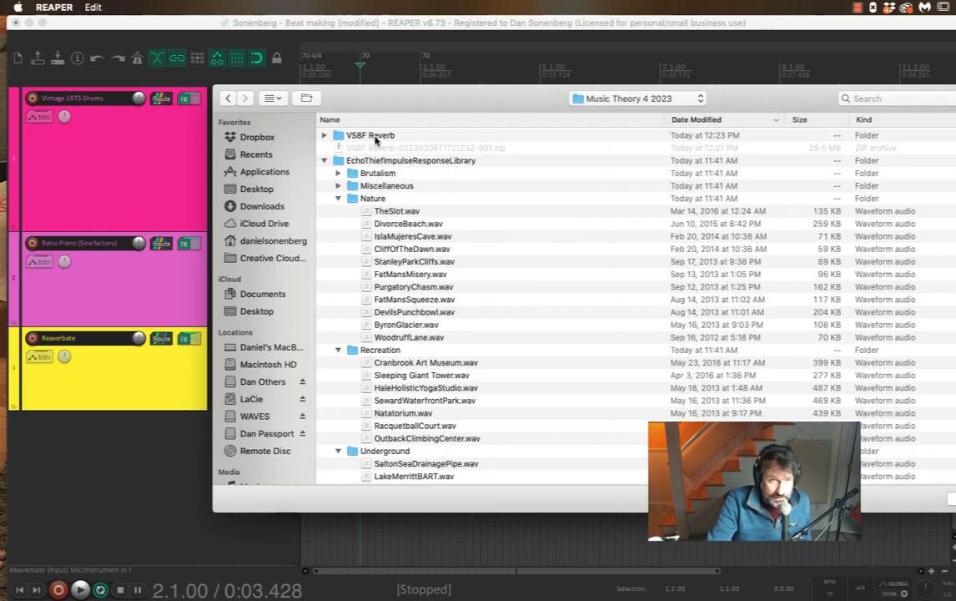
left_click(325, 136)
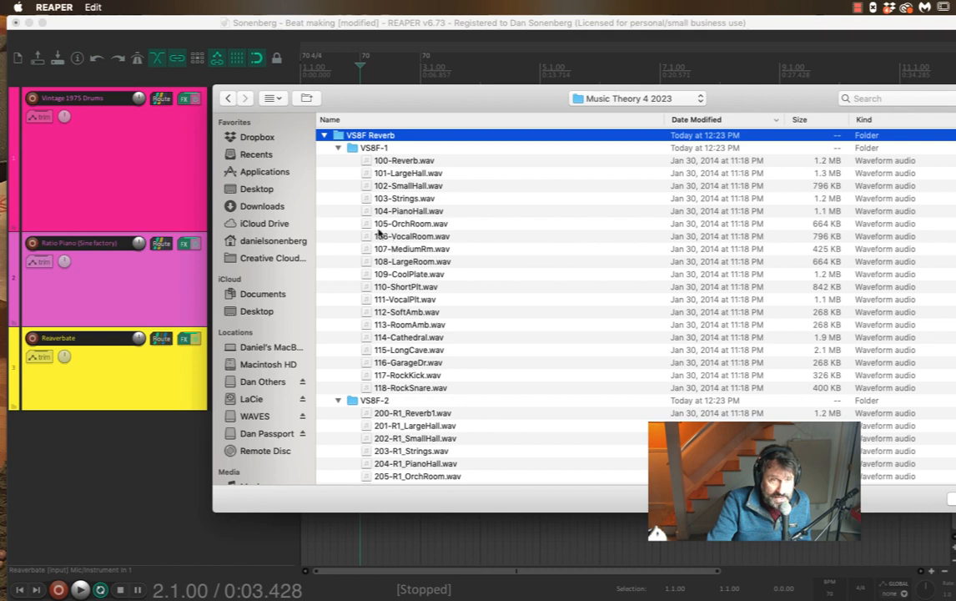
scroll(391, 242, "down", 1)
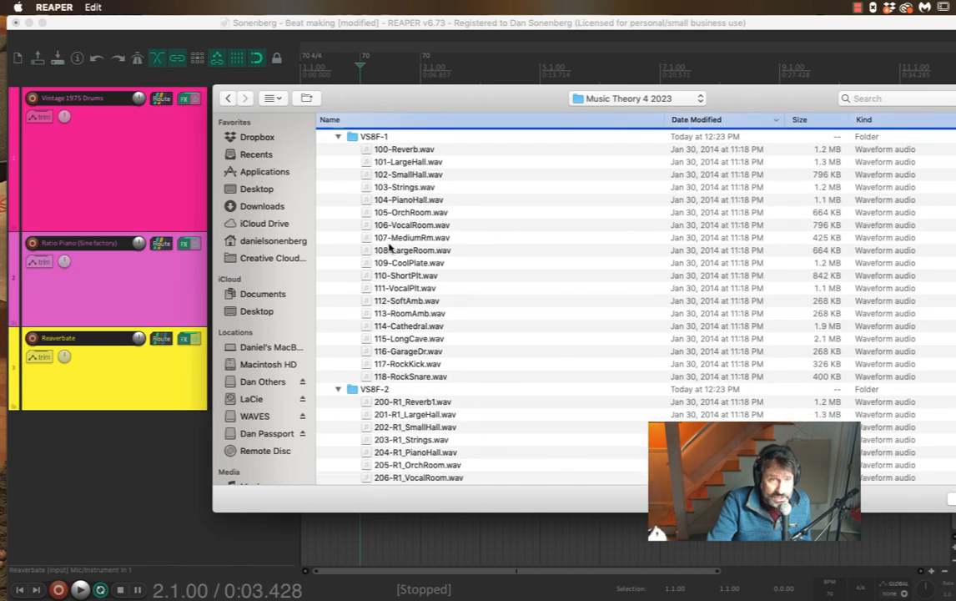
left_click(338, 137)
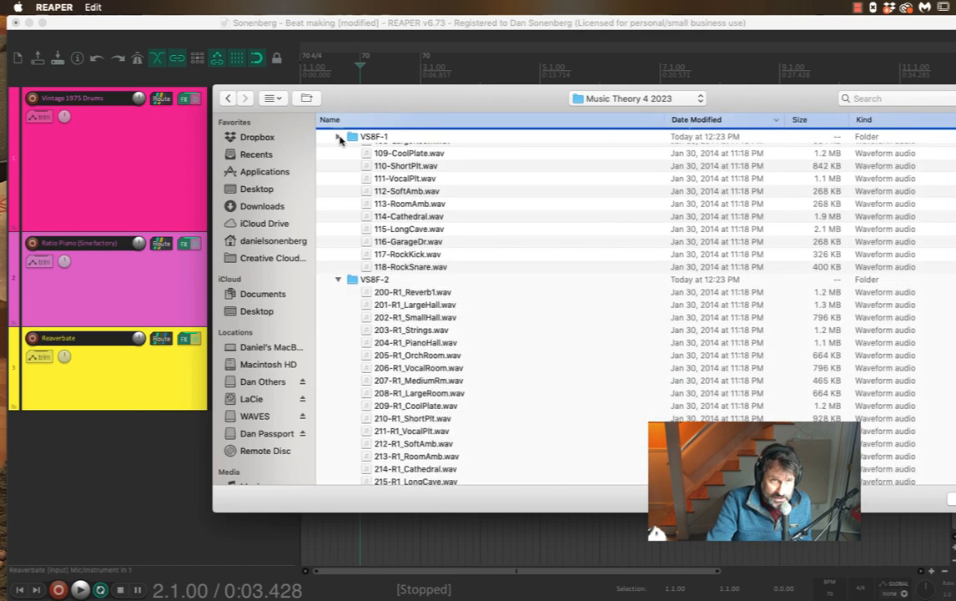
Step: Look through the impulse response files in EchoThiefImpulseResponseLibrary, from the Nature folder down to Underpasses
left_click(656, 100)
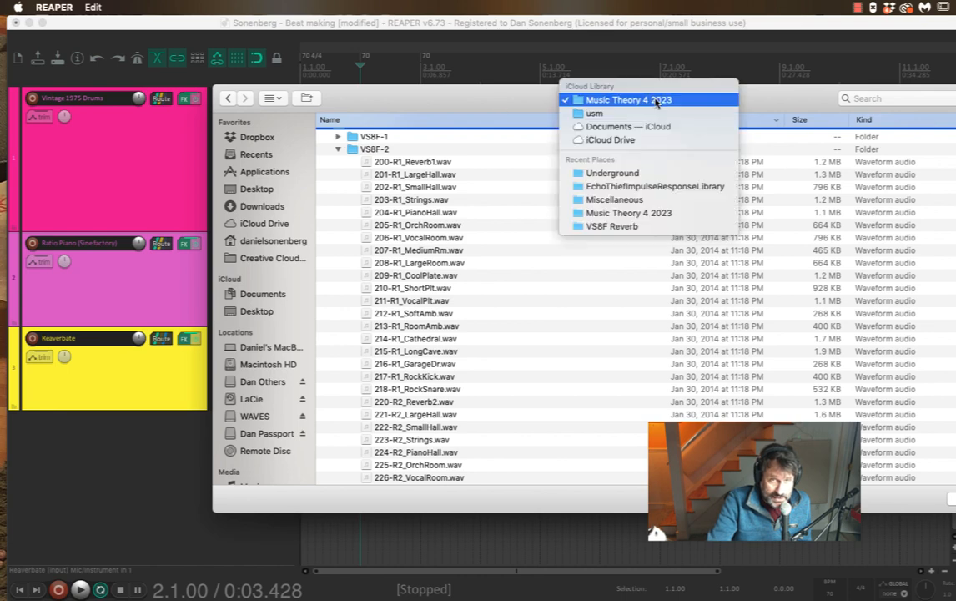
left_click(629, 191)
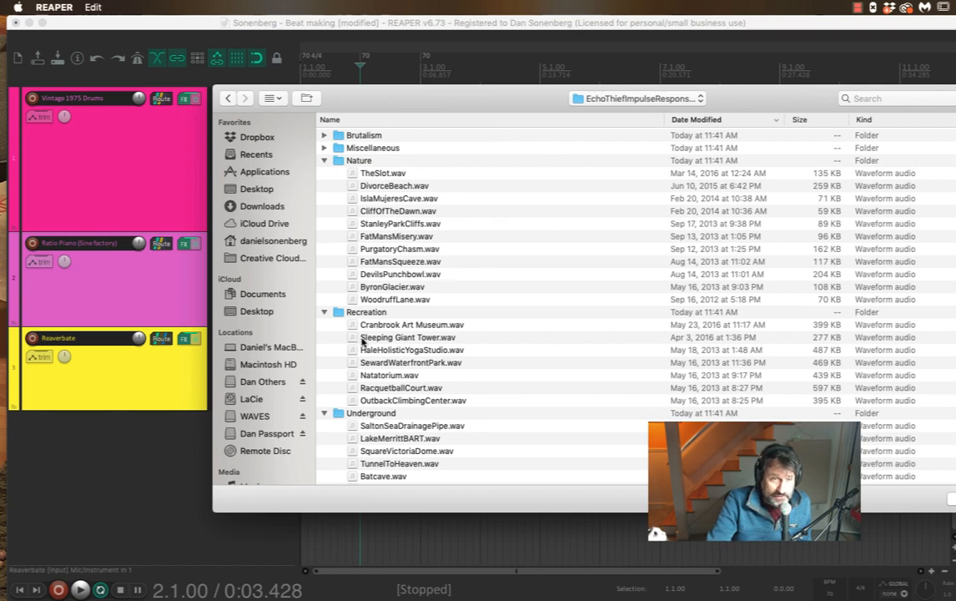
scroll(363, 340, "down", 5)
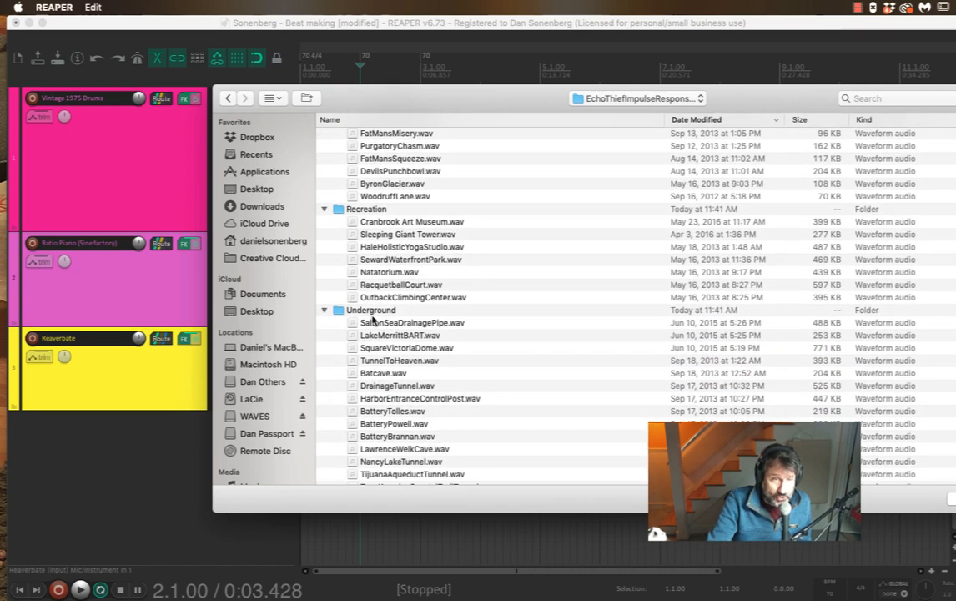
scroll(373, 325, "down", 10)
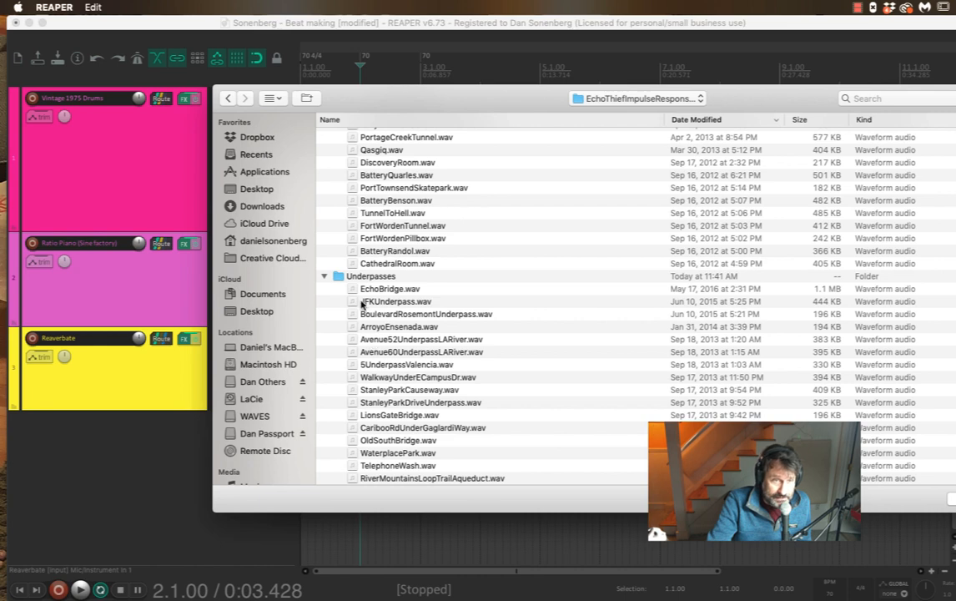
scroll(401, 372, "down", 1)
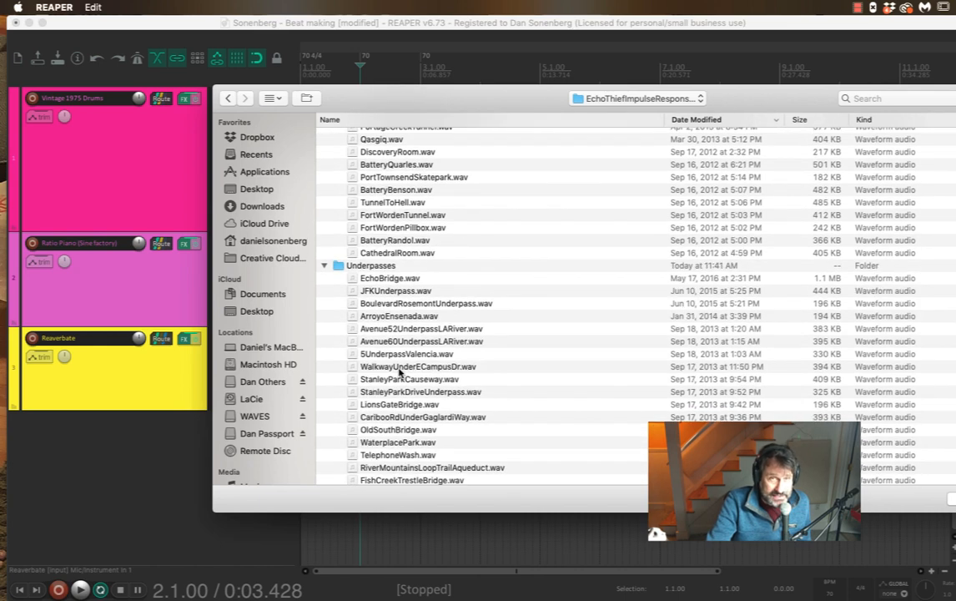
Step: Go to the VS8F Reverb folder and load 207-R1_MediumRm.wav from VS8F-2 as ReaVerb's impulse response
left_click(631, 100)
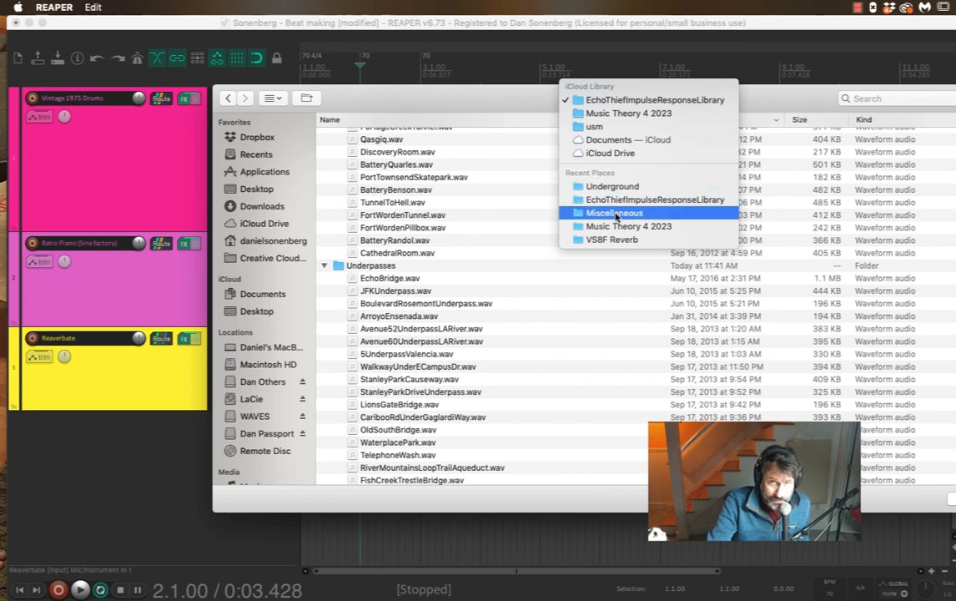
left_click(617, 239)
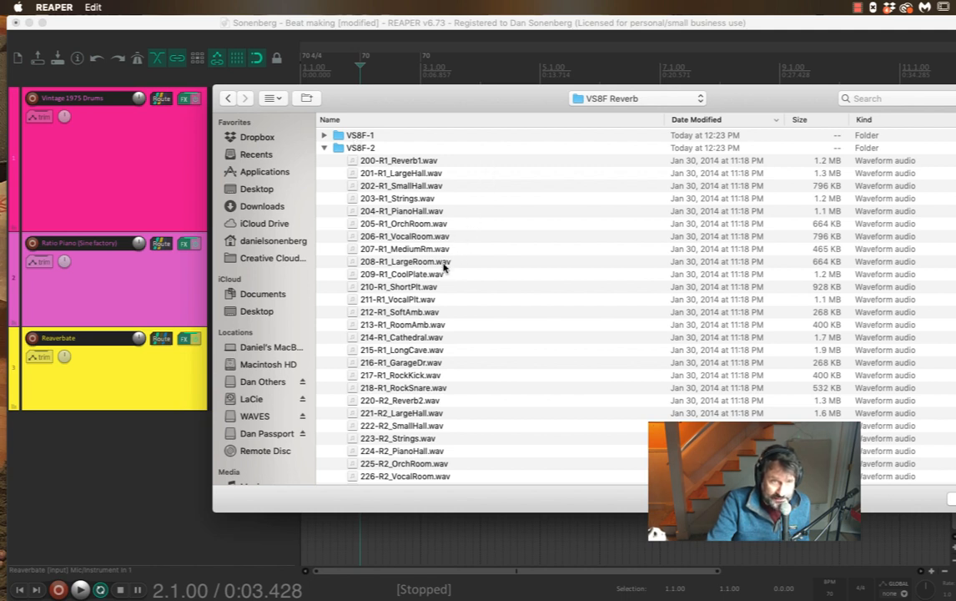
left_click(419, 250)
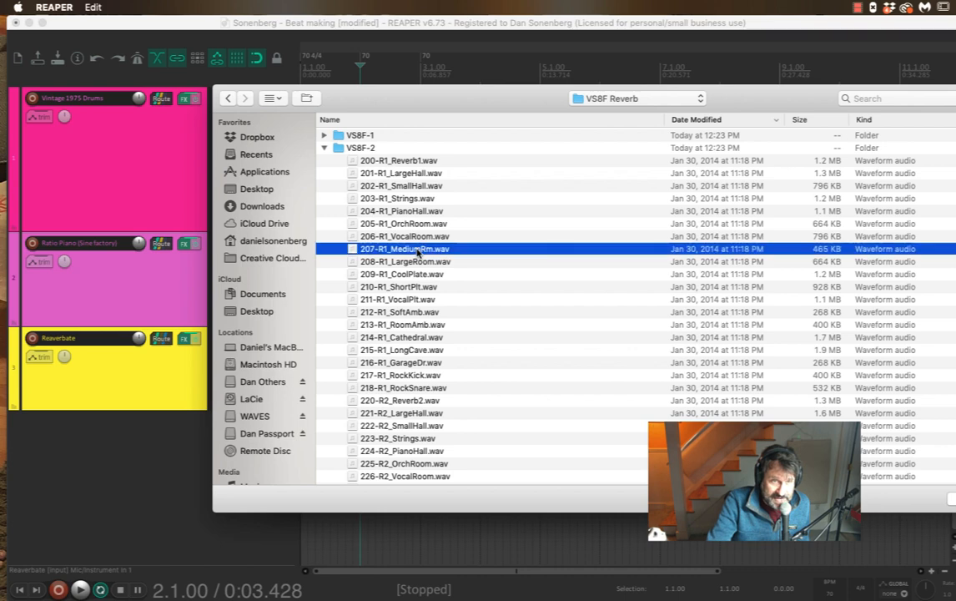
left_click_drag(521, 96, 421, 91)
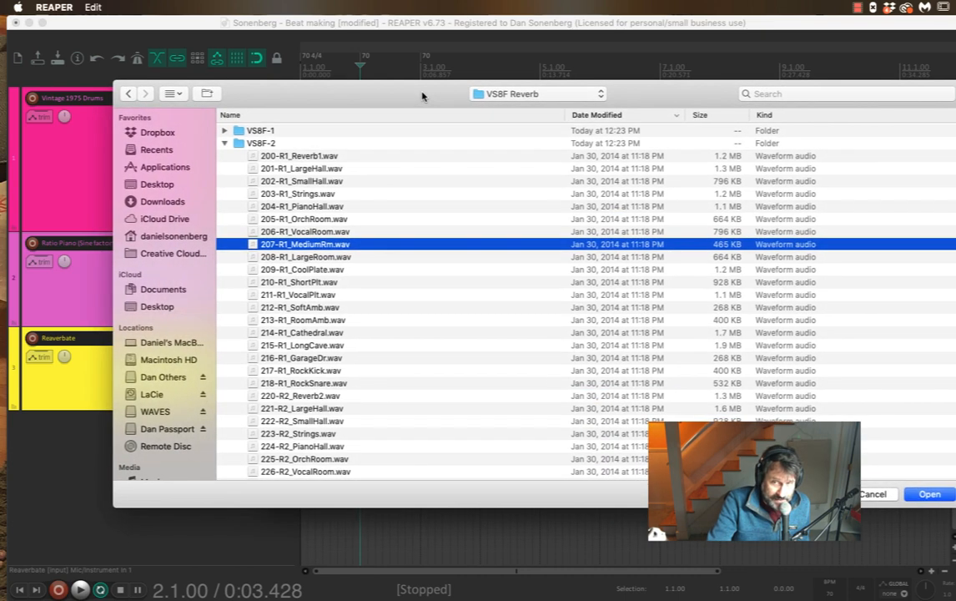
left_click(927, 494)
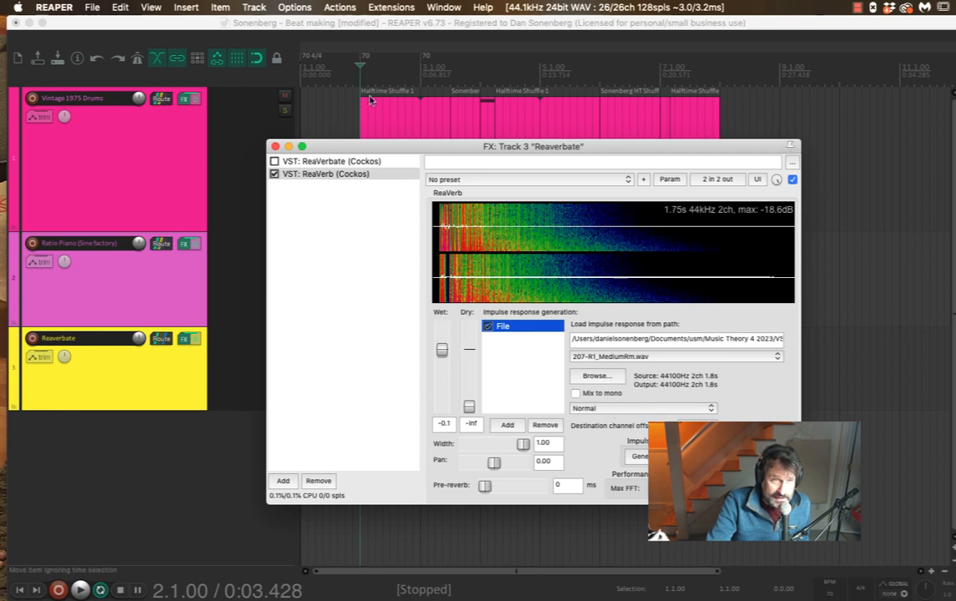
Step: Move the effects window clear of the track items and play the project briefly with the loaded impulse response
left_click_drag(356, 146, 553, 194)
key("space")
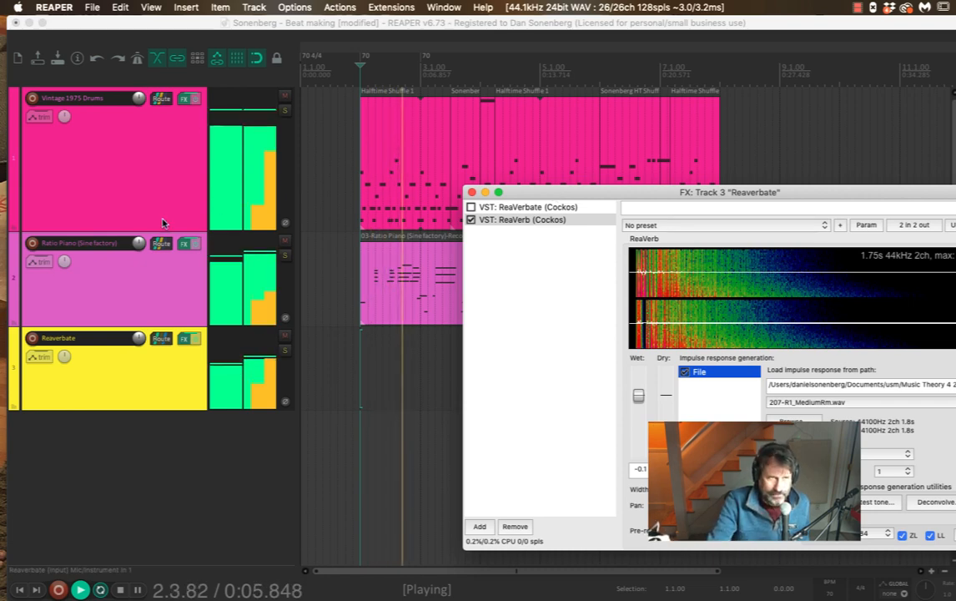
key("space")
Step: Raise the Reaverbate track's receives to -6.15 dB for Vintage 1975 Drums and -5.53 dB for Ratio Piano, and play the project
left_click(161, 337)
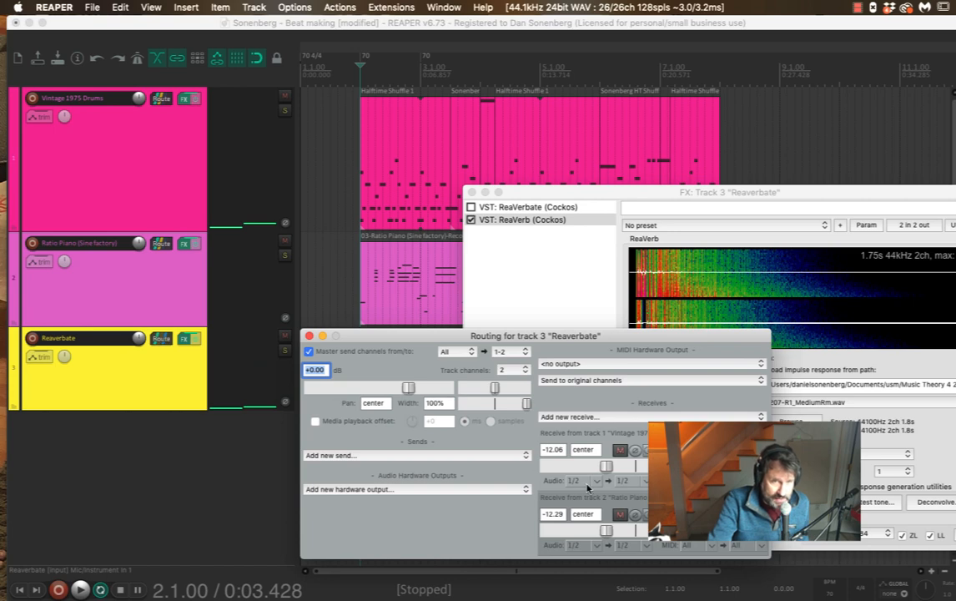
left_click_drag(607, 531, 618, 531)
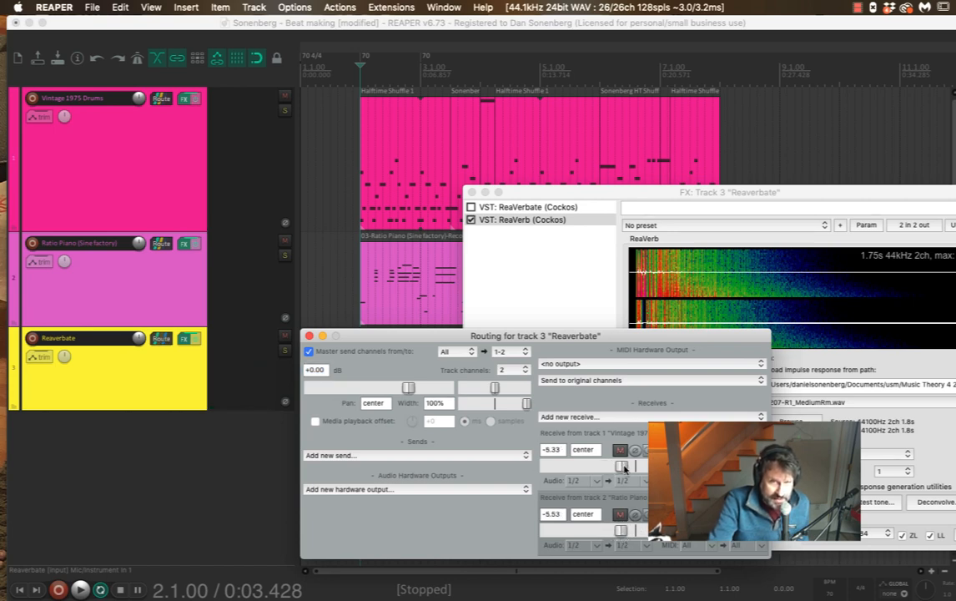
key("space")
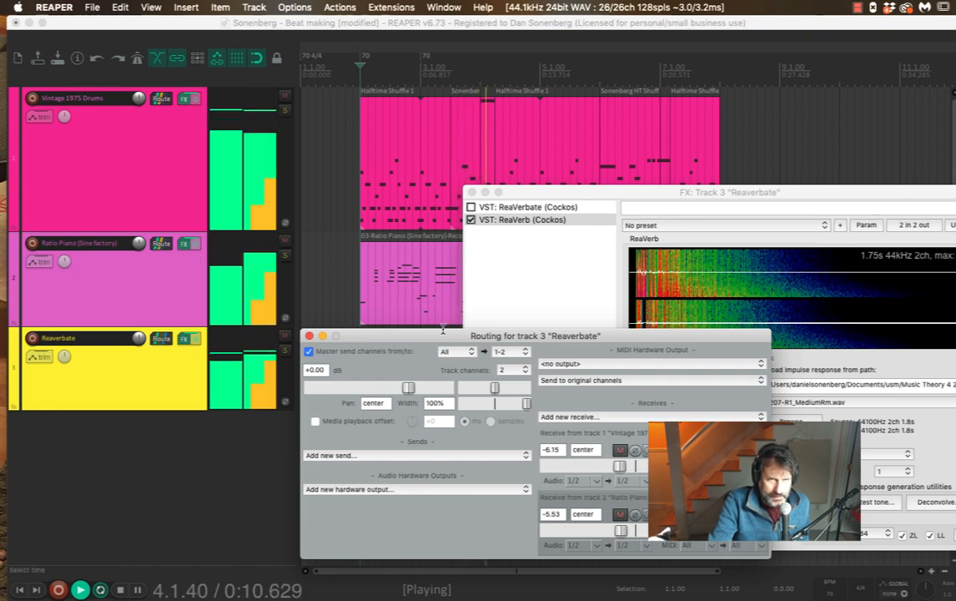
key("space")
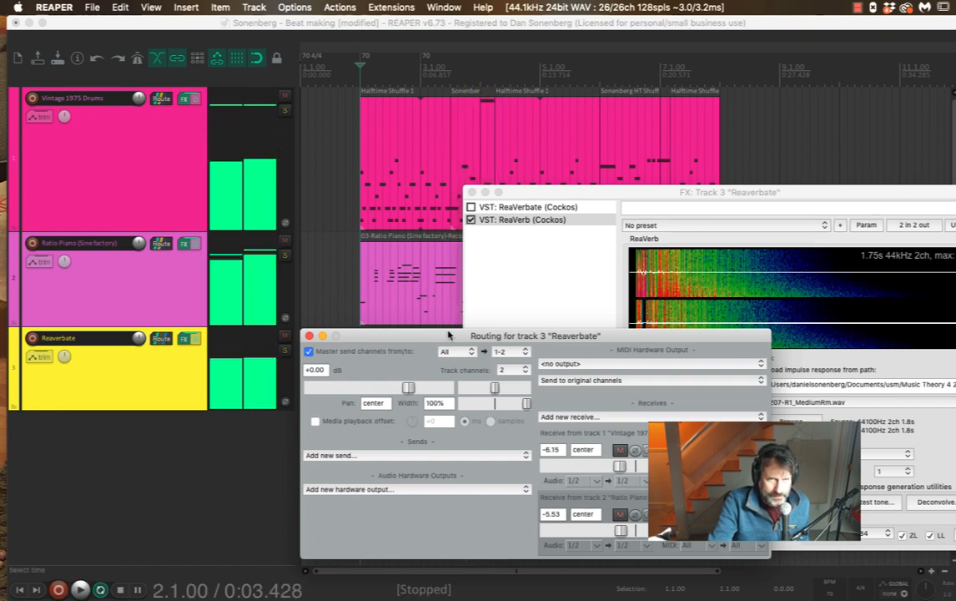
Step: Bypass ReaVerb, enable ReaVerbate instead and play the project to compare the two reverbs
left_click(474, 219)
left_click(470, 207)
key("space")
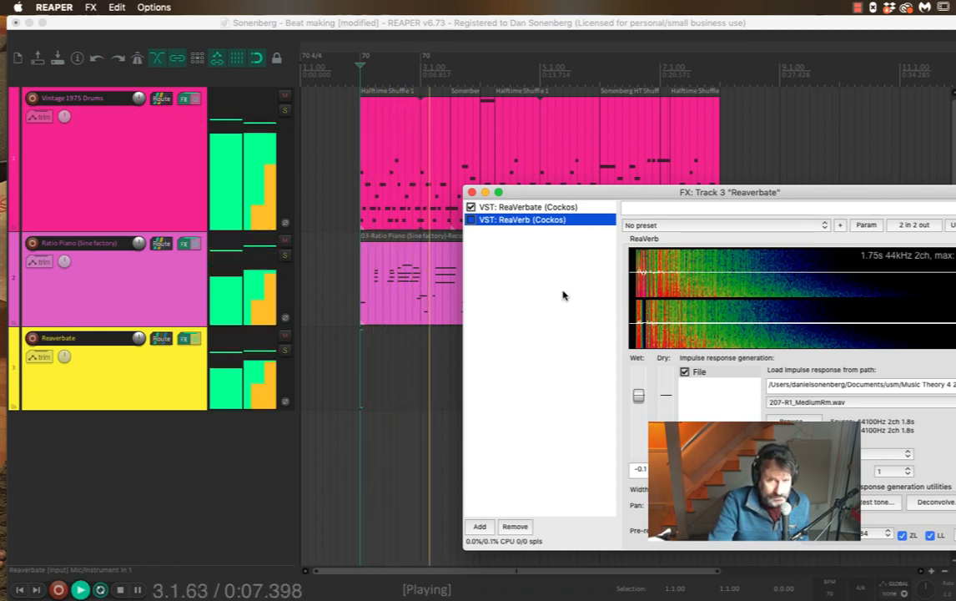
key("space")
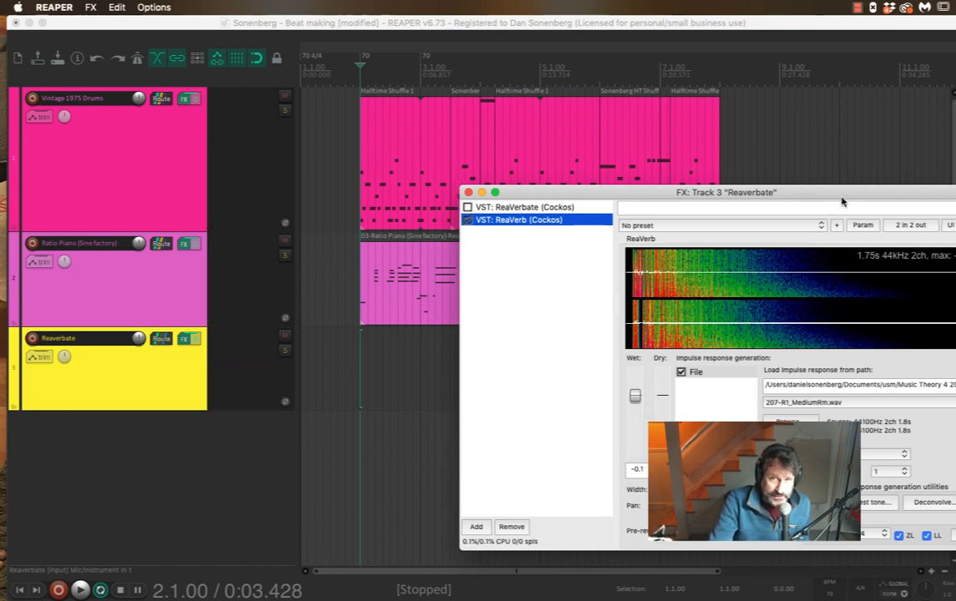
Step: Try the impulse responses 209-R1_CoolPlate.wav and 214-R1_Cathedral.wav in ReaVerb while the project plays
left_click_drag(840, 203, 686, 177)
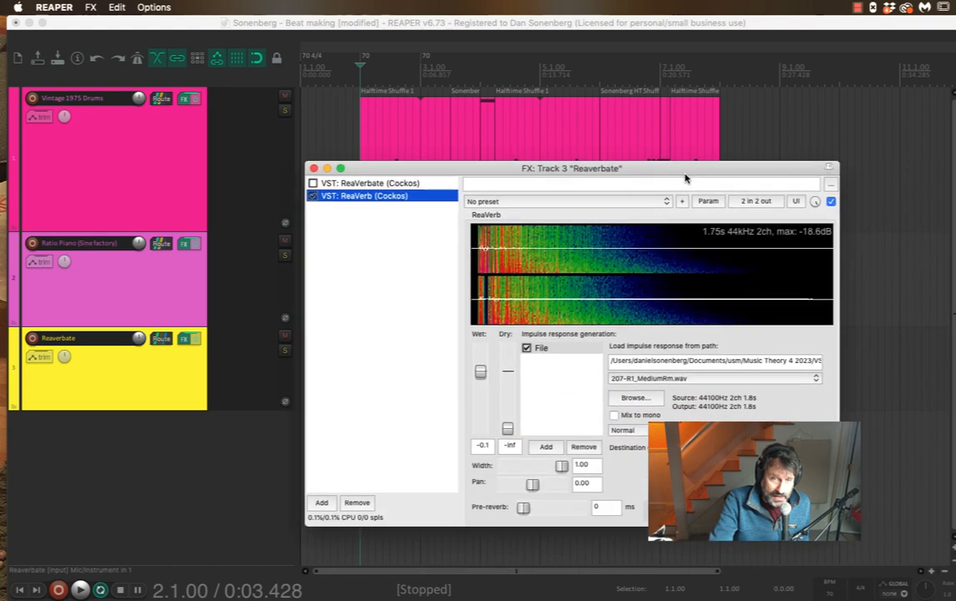
left_click(672, 380)
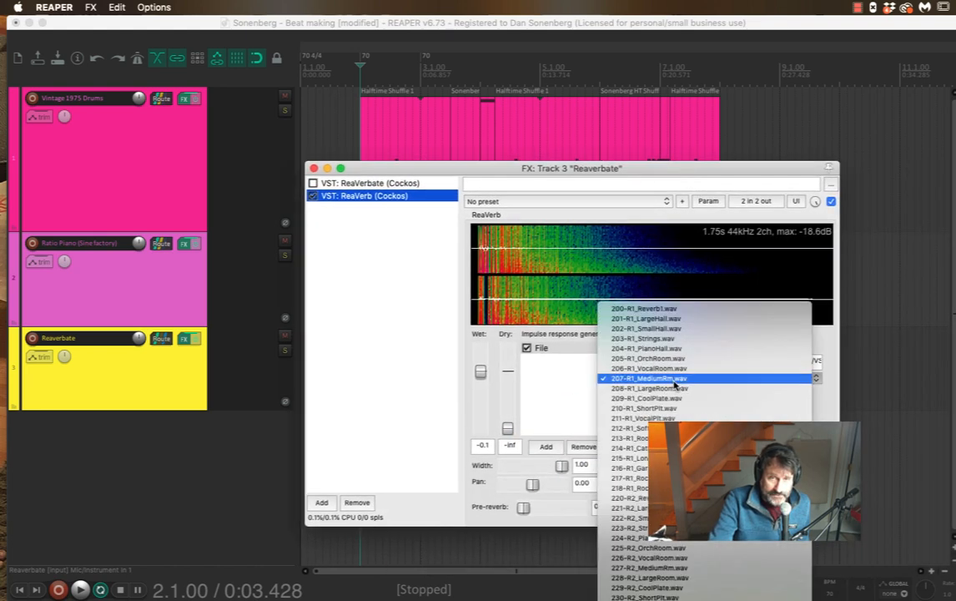
left_click(682, 379)
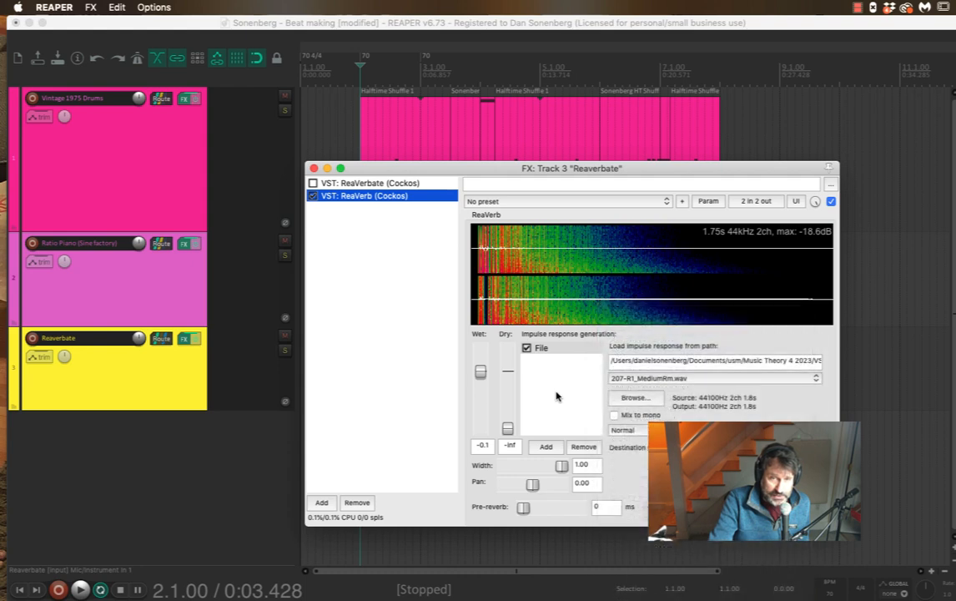
key("space")
left_click(694, 379)
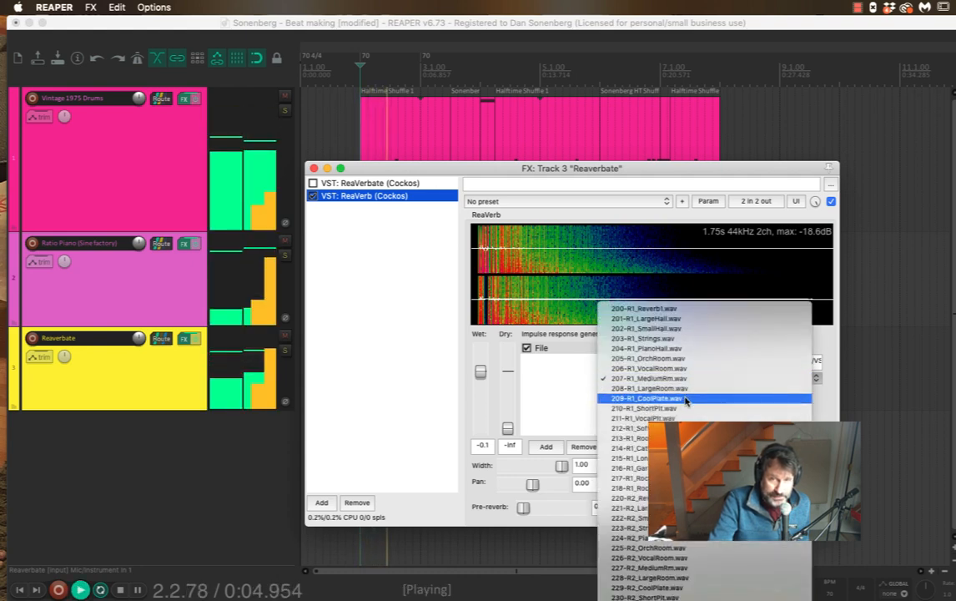
left_click(688, 397)
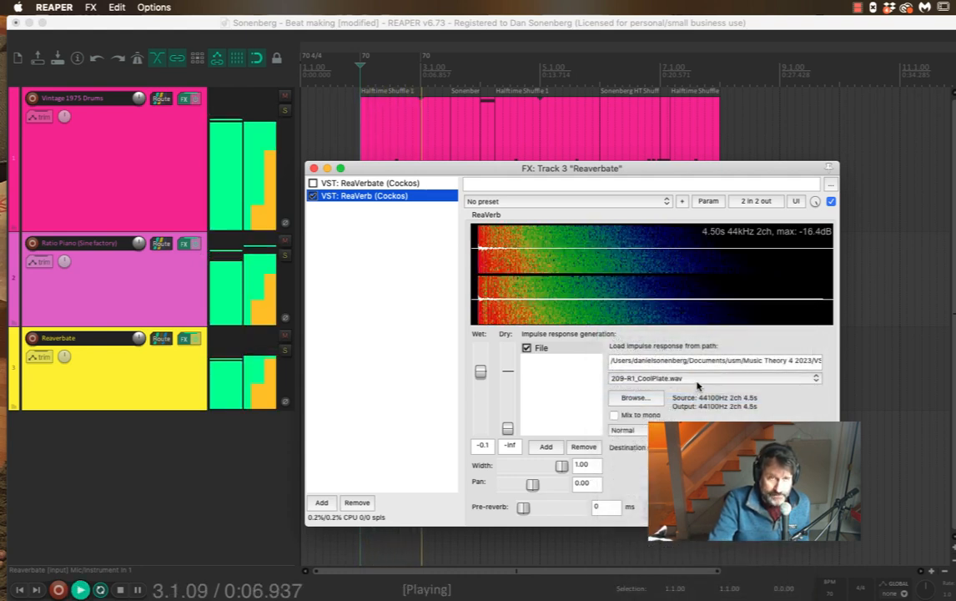
left_click(696, 380)
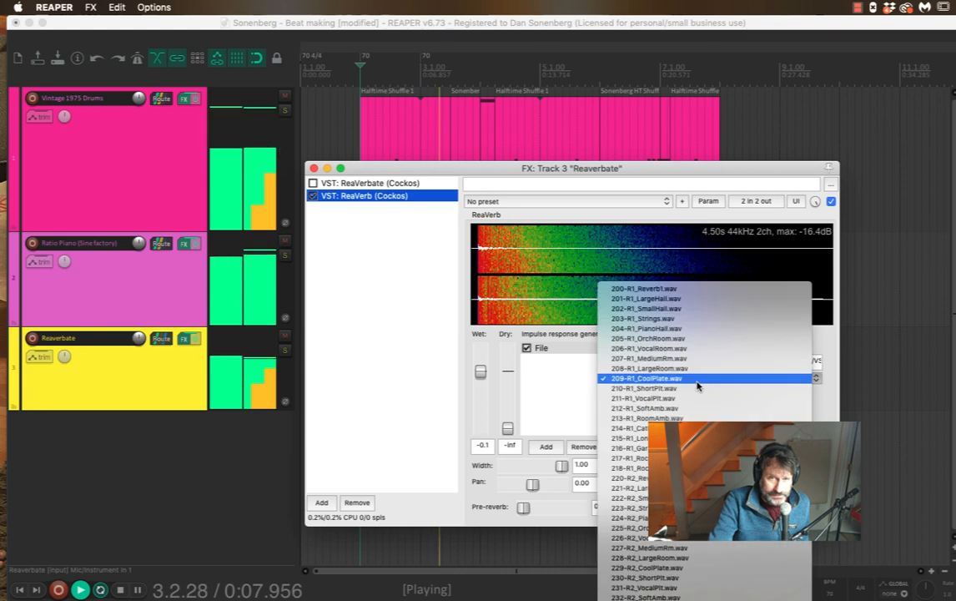
left_click(693, 428)
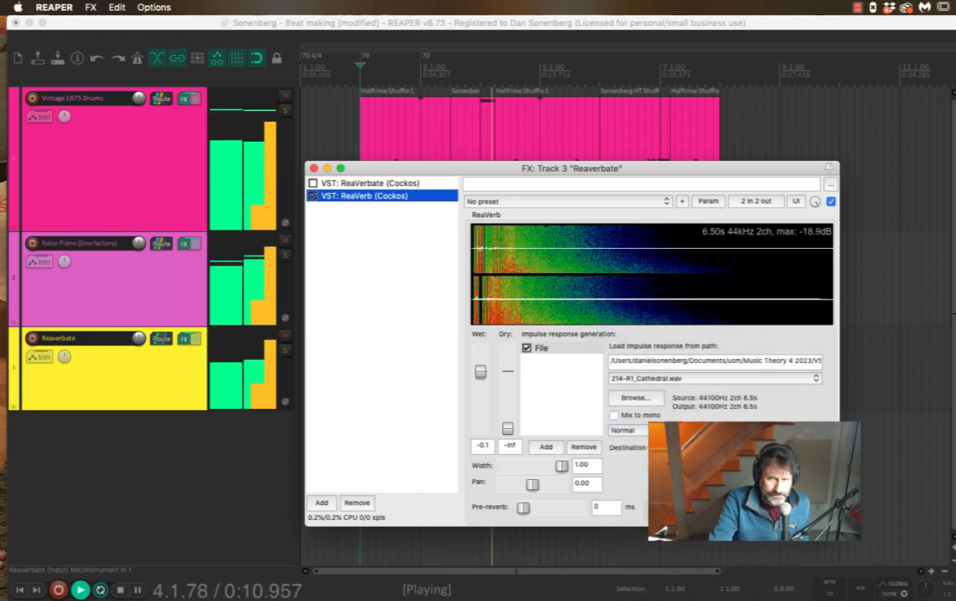
Step: Audition 224-R2_PianoHall.wav during playback, switch ReaVerb's impulse response to 206-R1_VocalRoom.wav, and stop the project
left_click(689, 379)
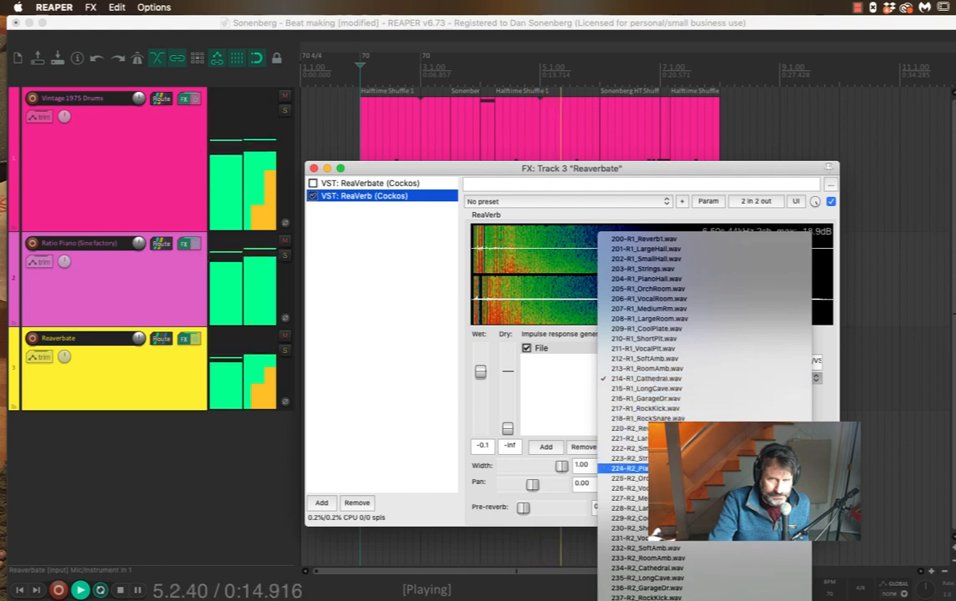
left_click(689, 468)
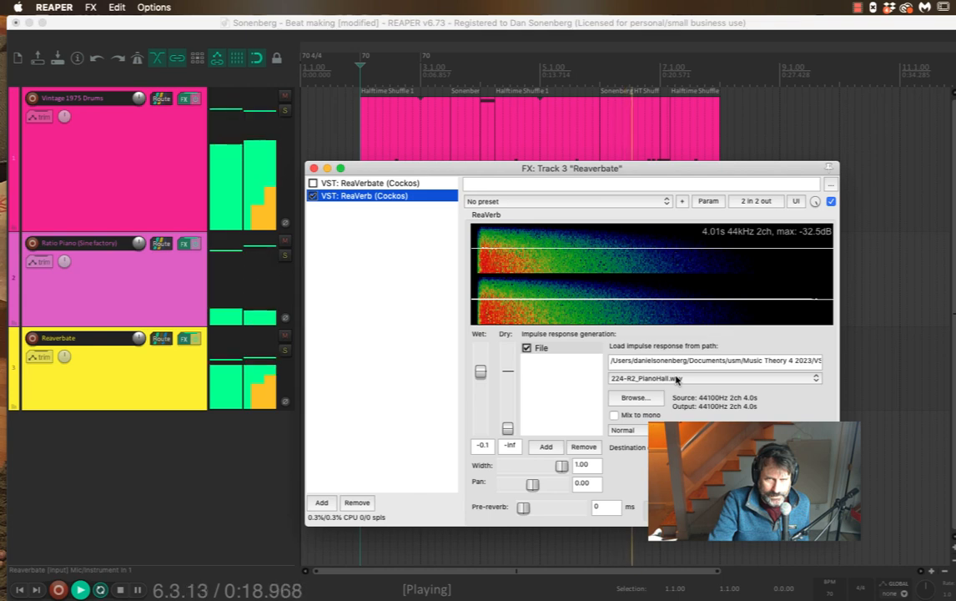
left_click(678, 378)
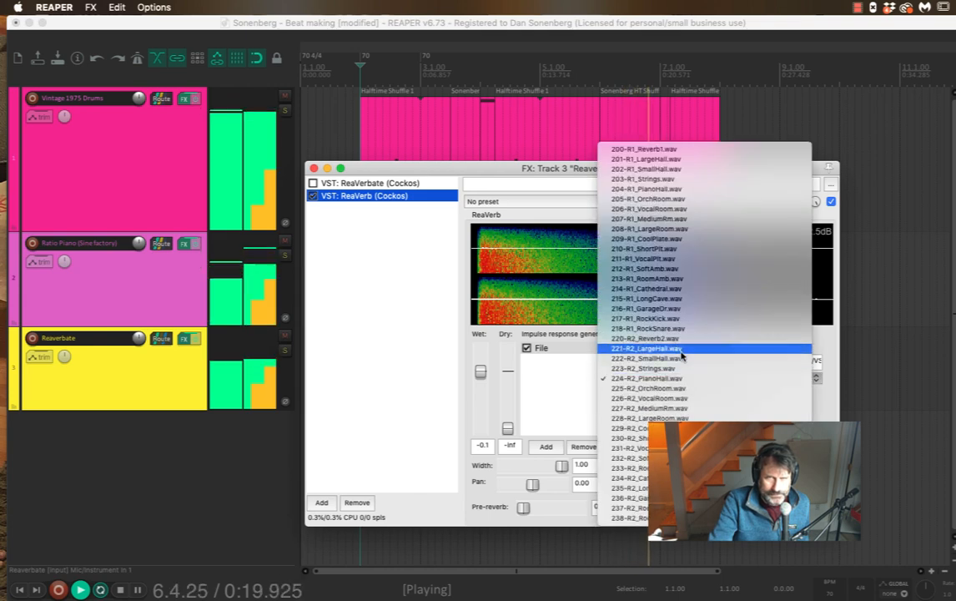
left_click(701, 210)
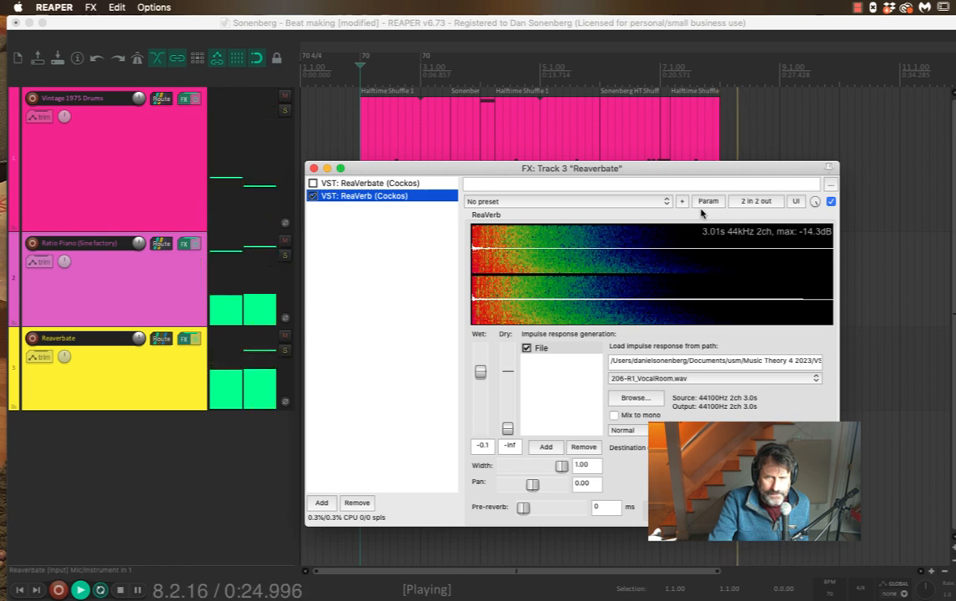
key("space")
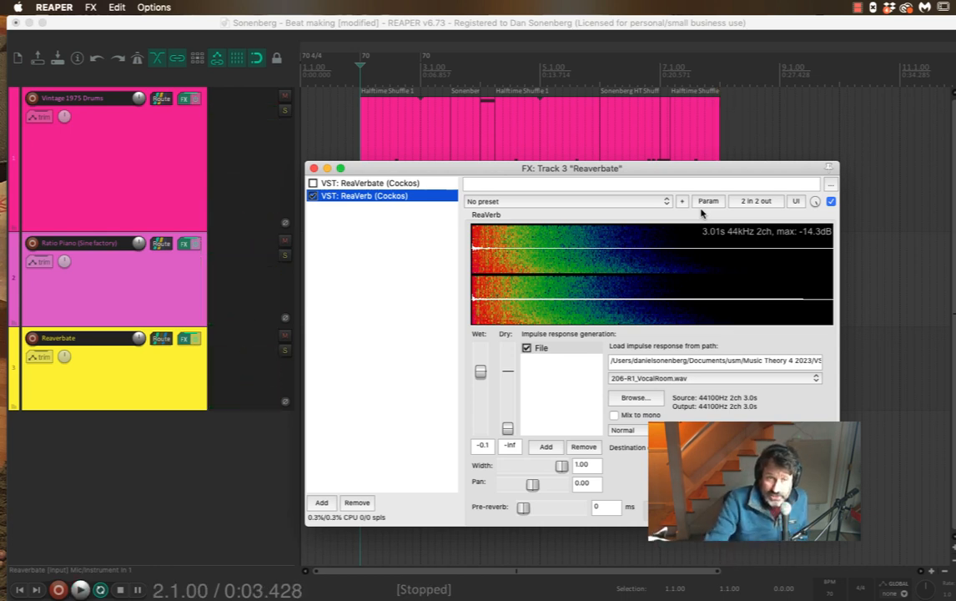
Step: Browse ReaVerb's impulse response files in the EchoThiefImpulseResponseLibrary folder, looking through its Nature, Recreation, Underground and Underpasses subfolders
left_click(634, 398)
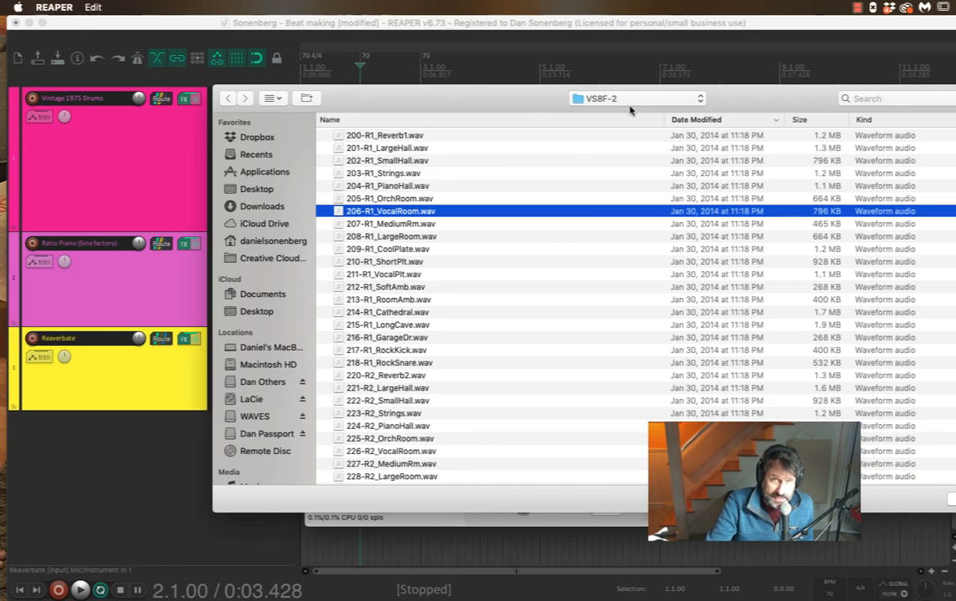
left_click(631, 100)
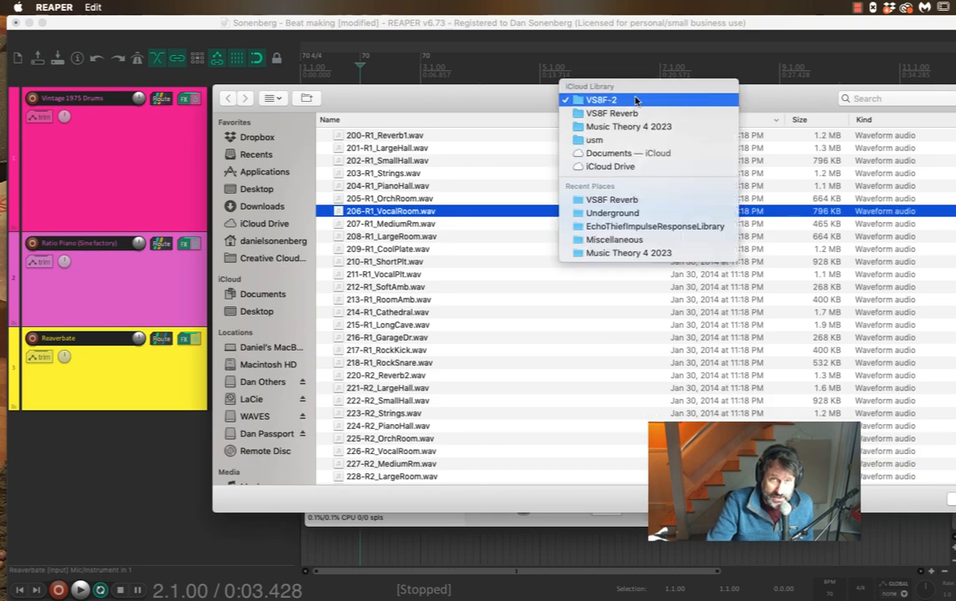
left_click(613, 227)
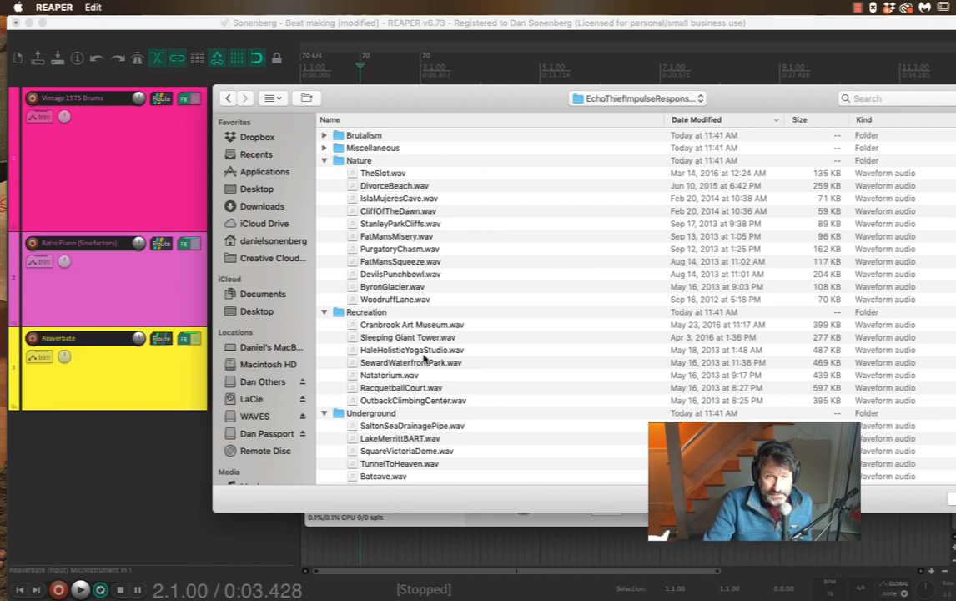
scroll(423, 357, "down", 5)
scroll(424, 357, "down", 12)
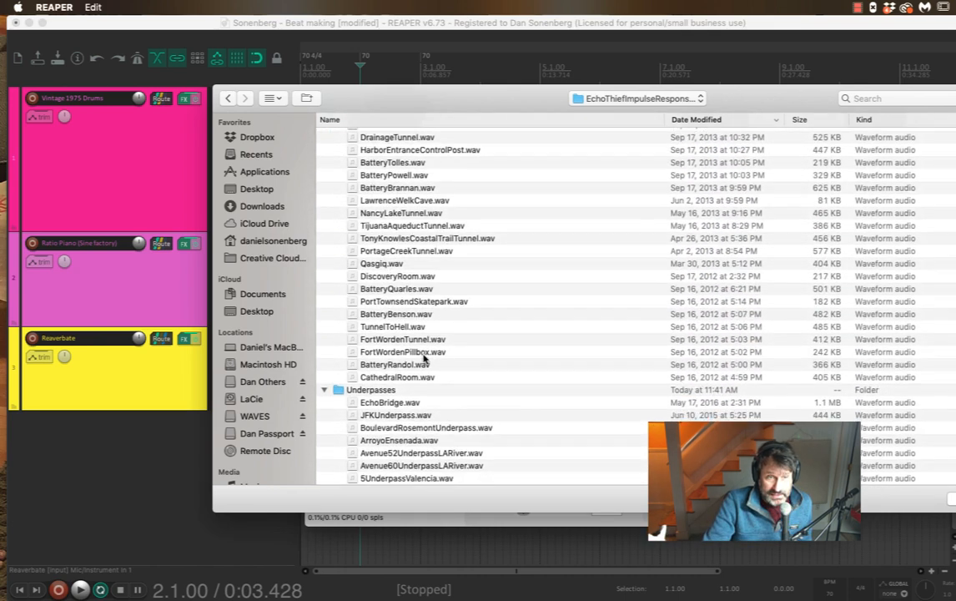
scroll(424, 357, "up", 20)
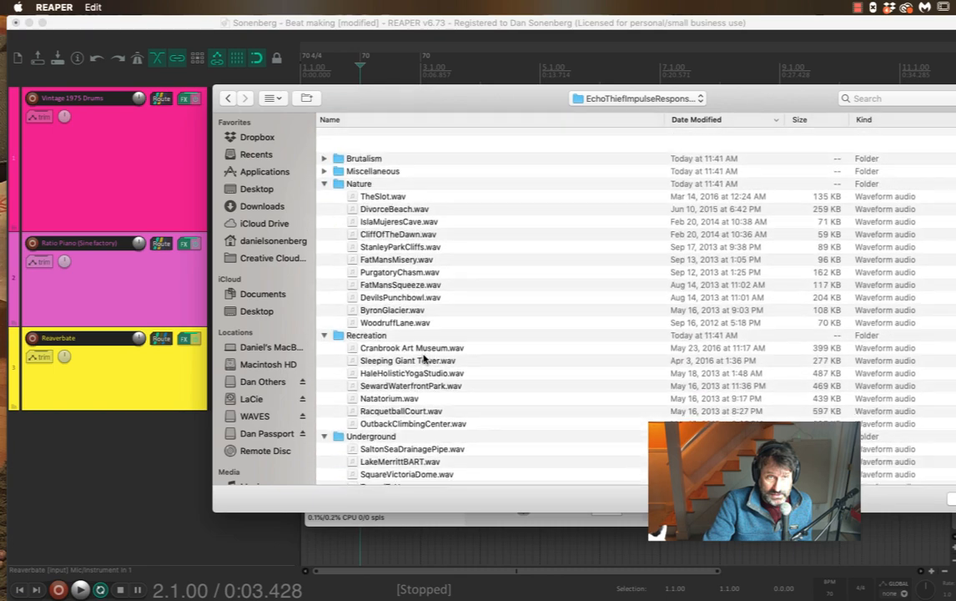
Step: Load MillsArtMuseum.wav from the Miscellaneous folder into ReaVerb and play the project briefly
left_click(324, 147)
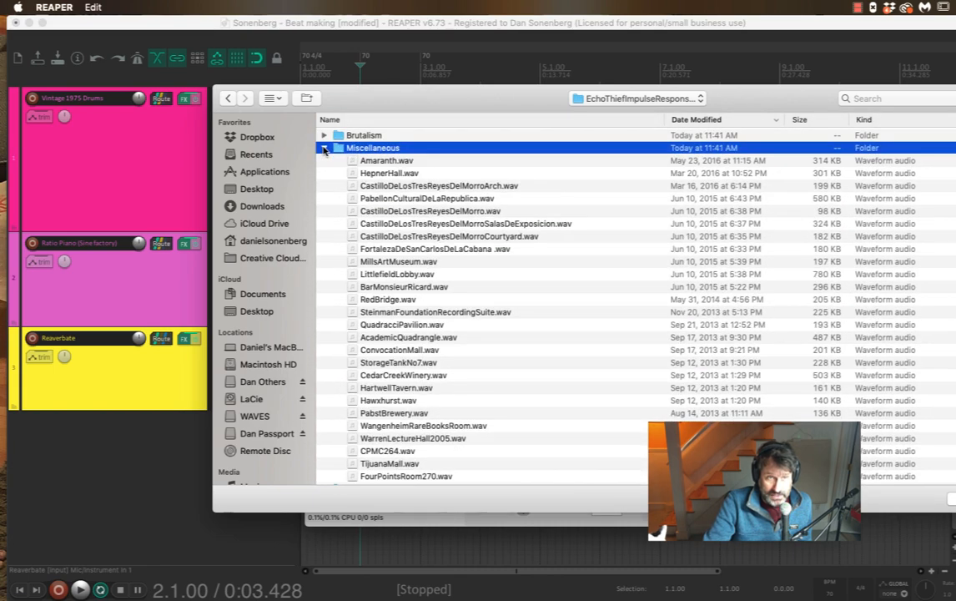
scroll(427, 275, "down", 3)
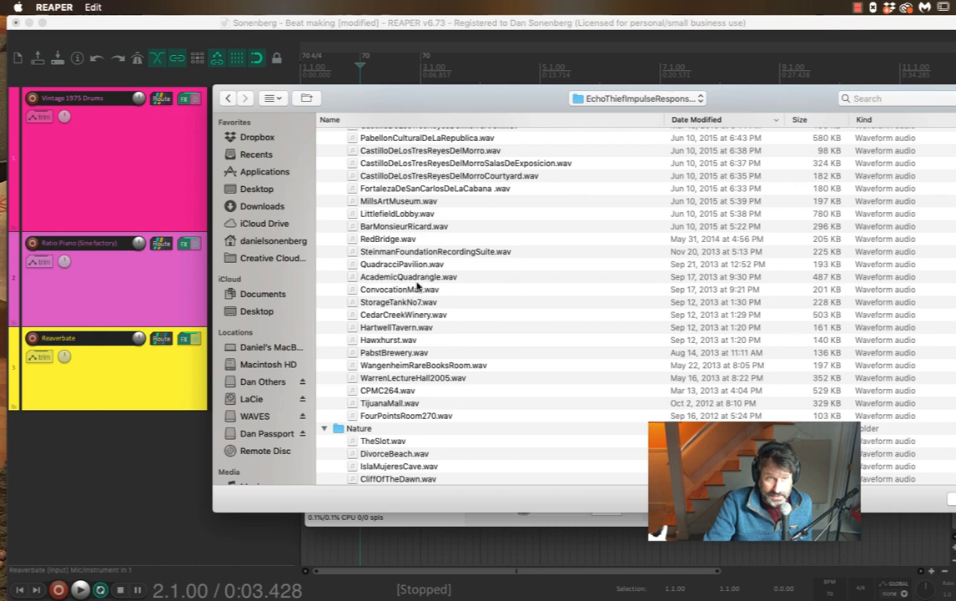
scroll(405, 243, "up", 2)
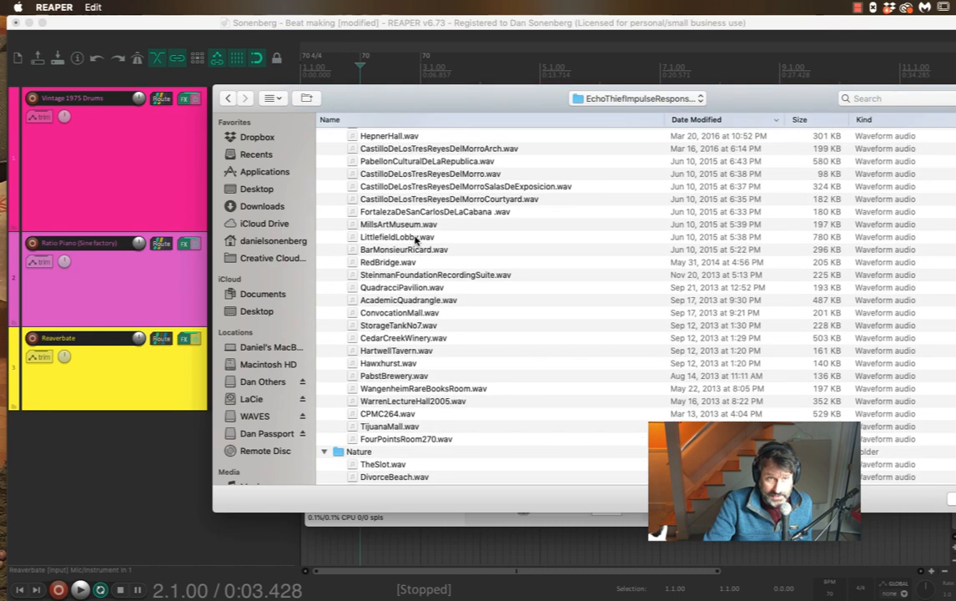
left_click(400, 225)
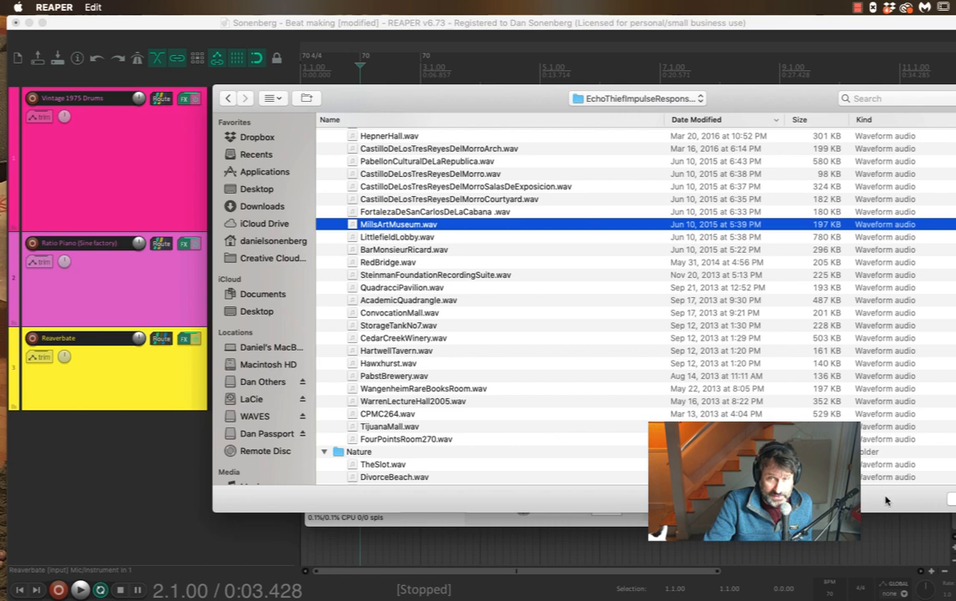
left_click_drag(812, 103, 643, 95)
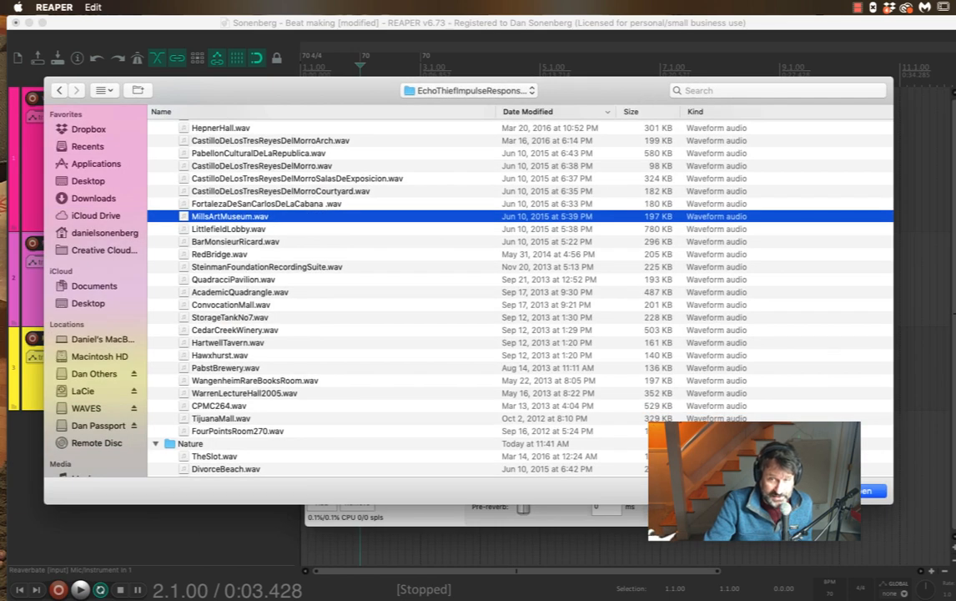
left_click(868, 494)
key("space")
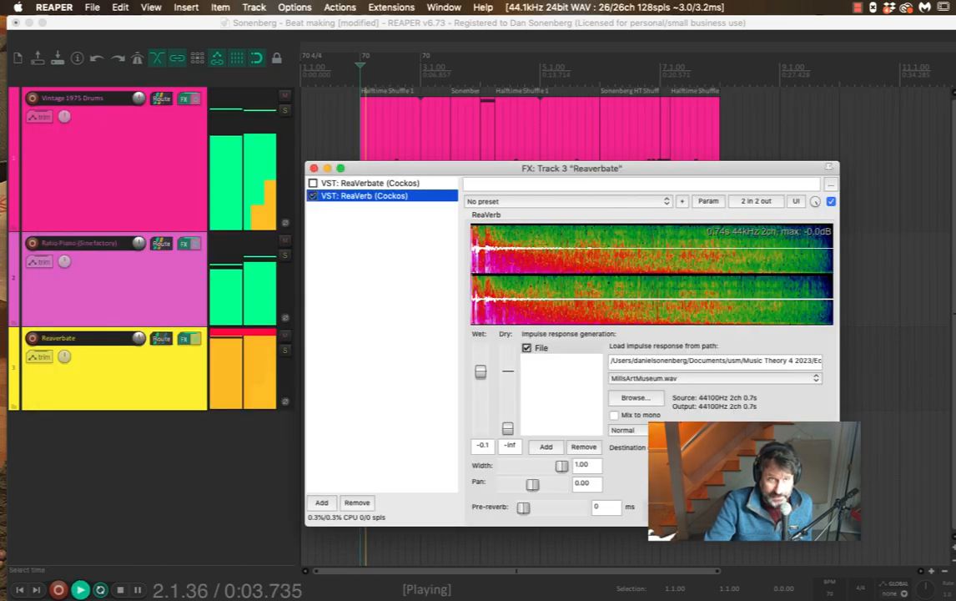
key("space")
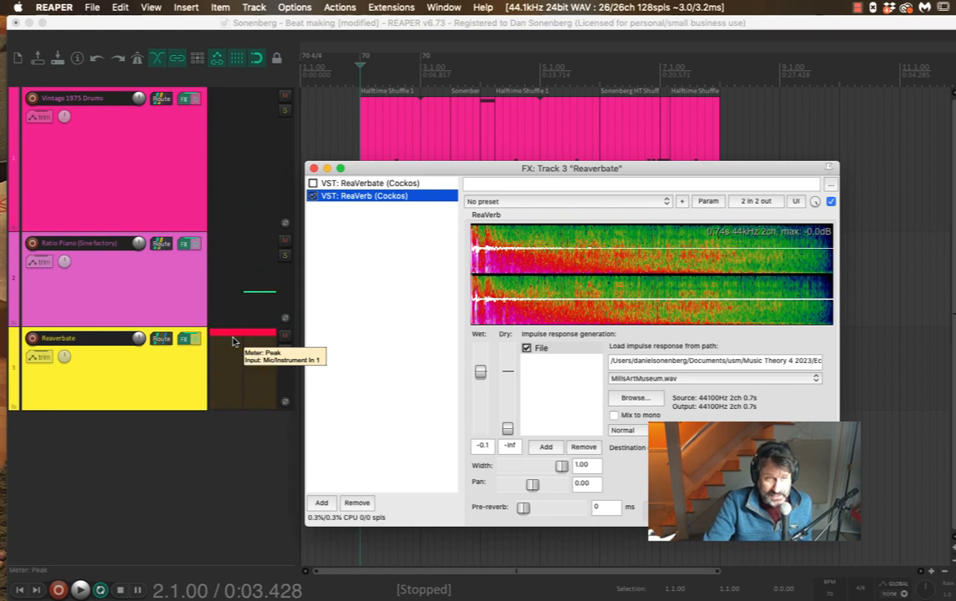
Step: Lower the Reaverbate track's receives to -23.35 dB for Vintage 1975 Drums and -21.09 dB for Ratio Piano, clear the clip indicator and replay
left_click(162, 339)
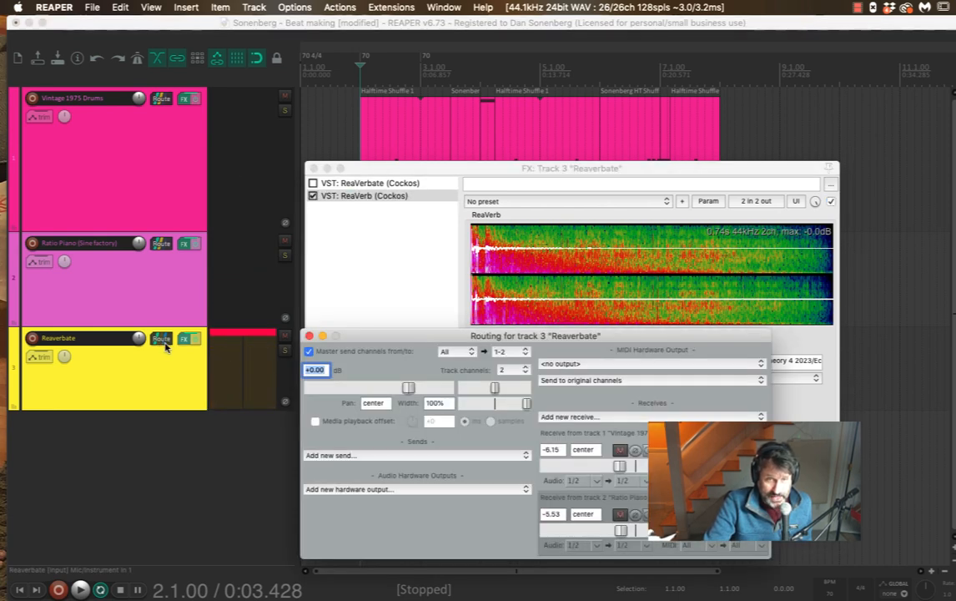
left_click_drag(623, 467, 613, 467)
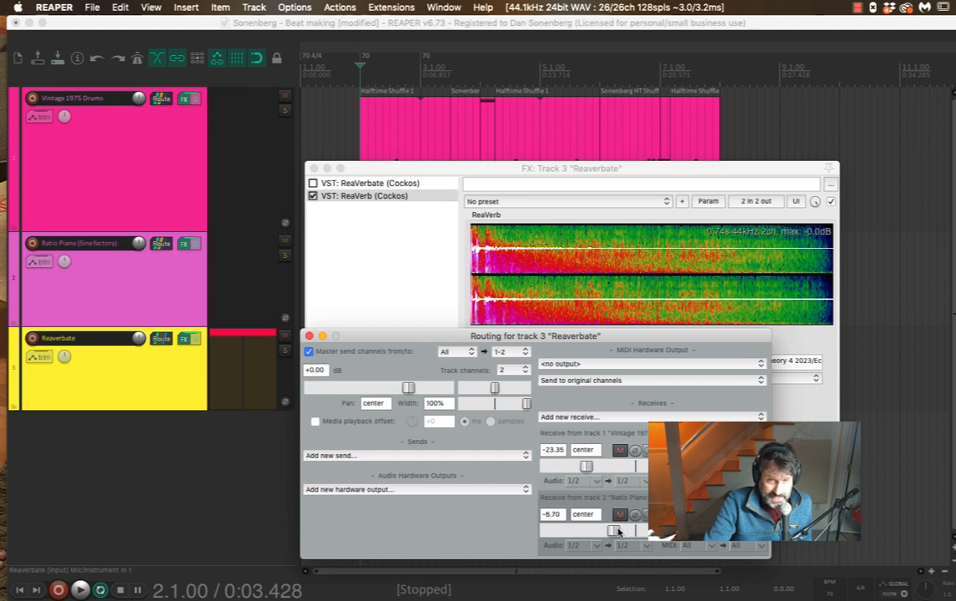
left_click_drag(618, 530, 597, 530)
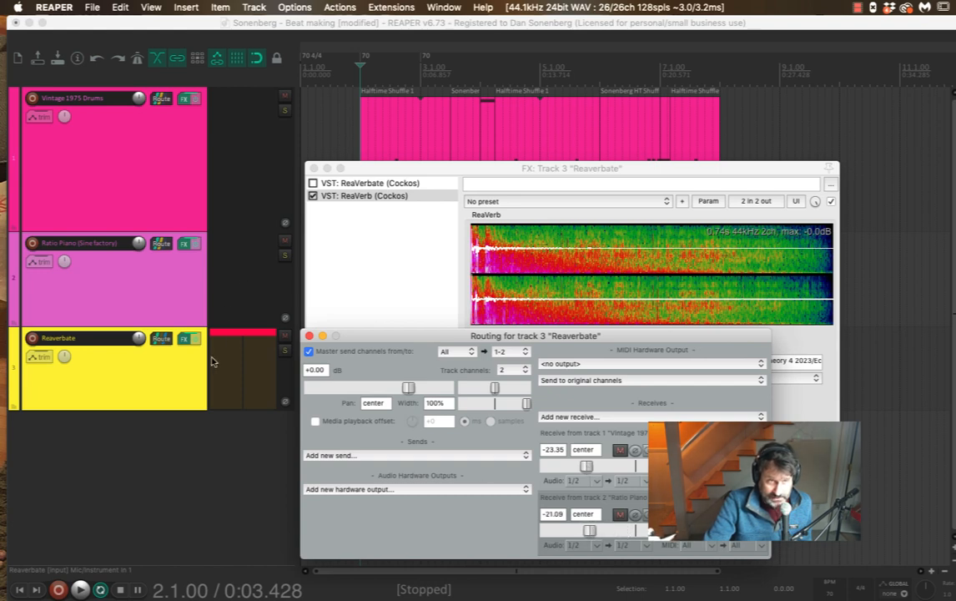
left_click(248, 334)
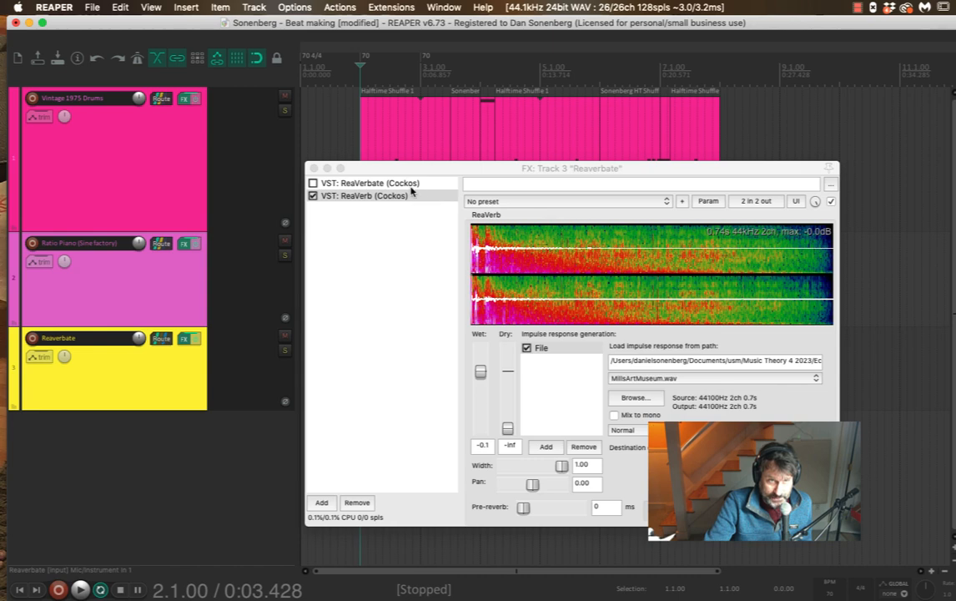
key("space")
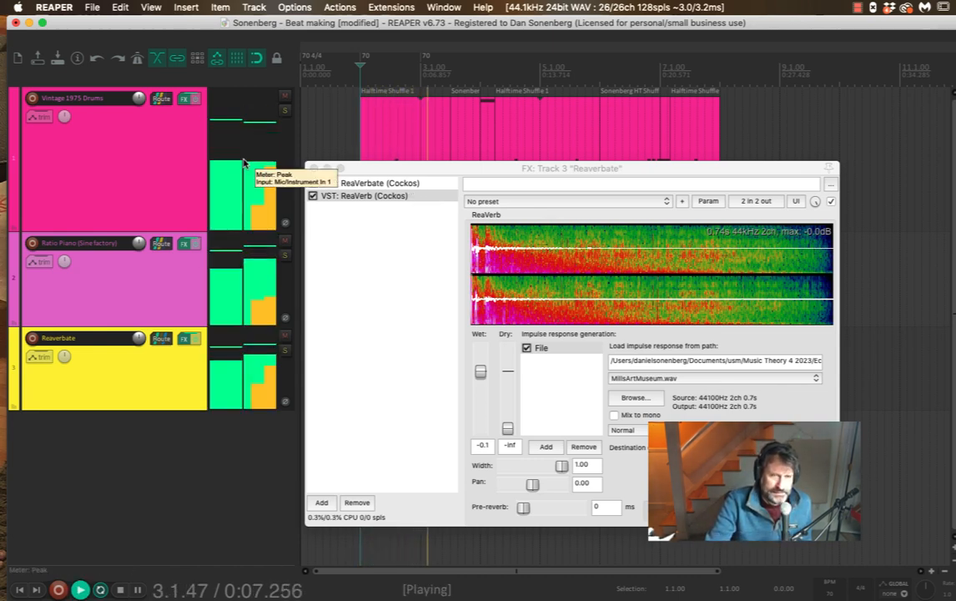
key("space")
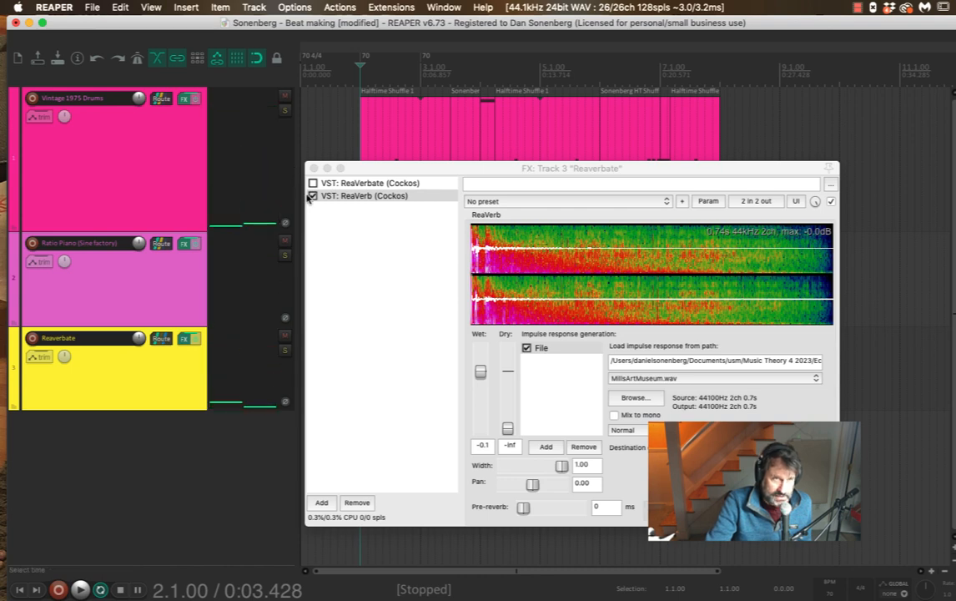
Step: Play the project with ReaVerbate enabled and ReaVerb bypassed for comparison, and switch back to ReaVerb
left_click(313, 196)
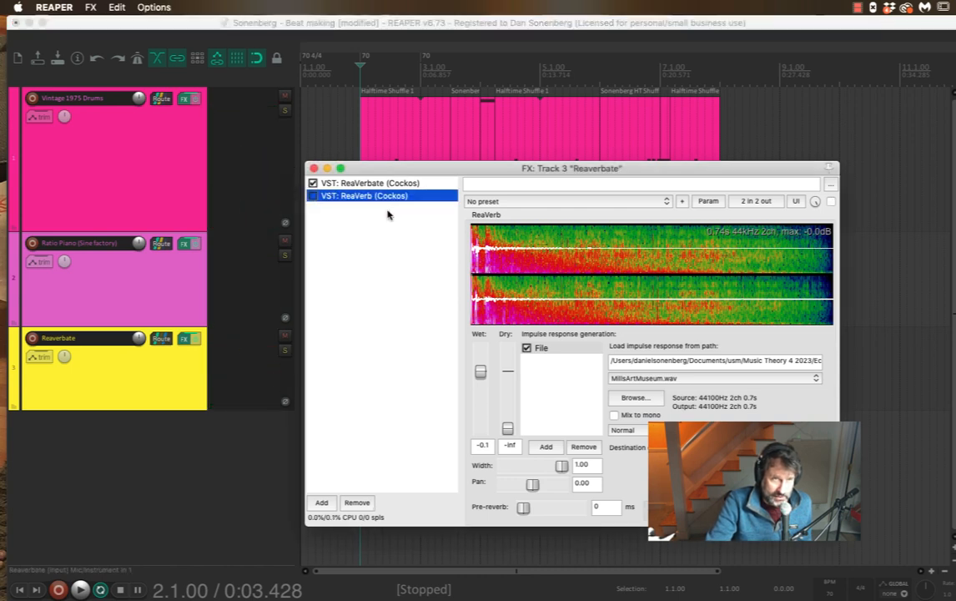
key("space")
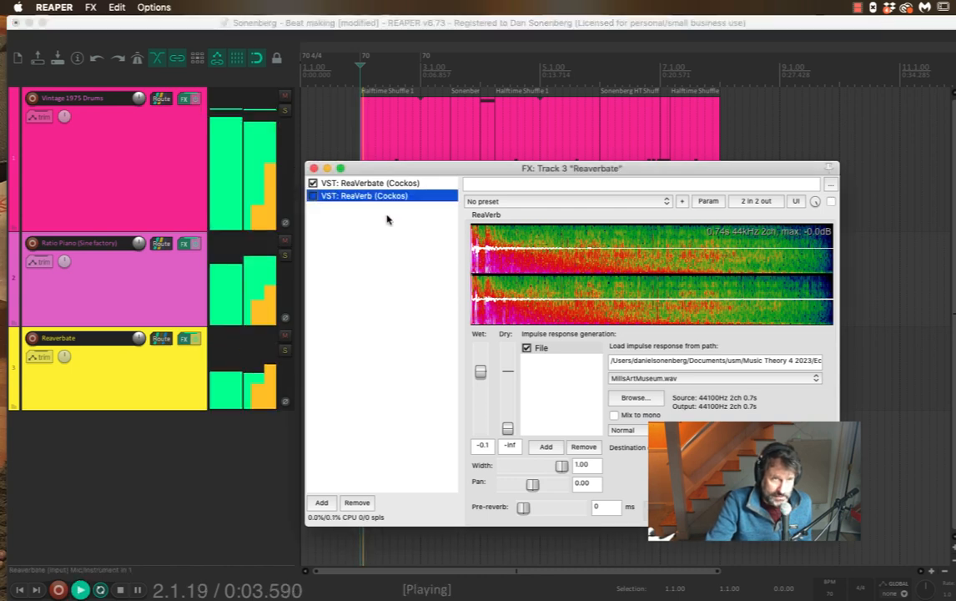
key("space")
left_click(313, 183)
left_click(313, 196)
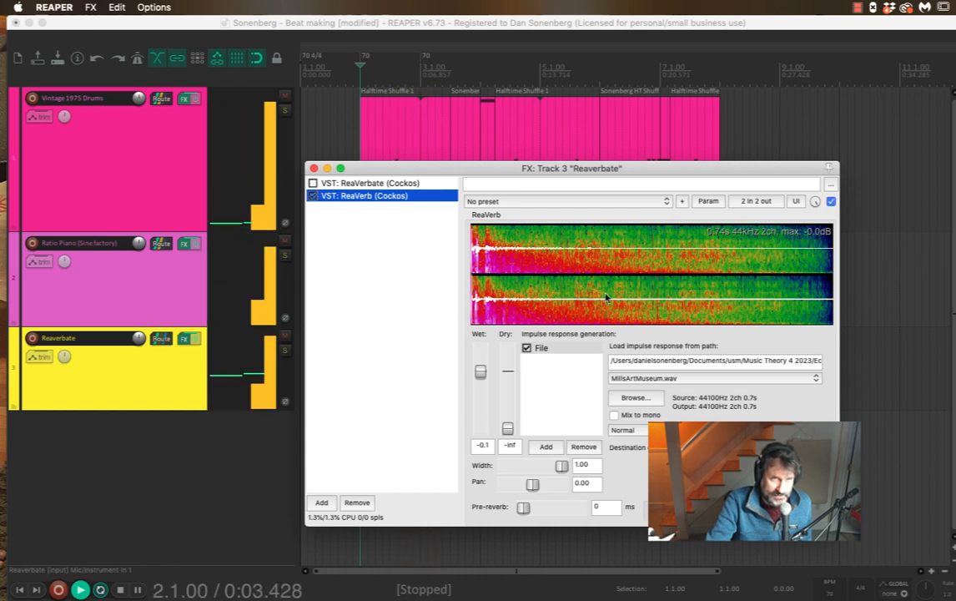
Step: Try the impulse responses HartwellTavern.wav and ConvocationMall.wav in ReaVerb while the project plays
key("space")
left_click(677, 378)
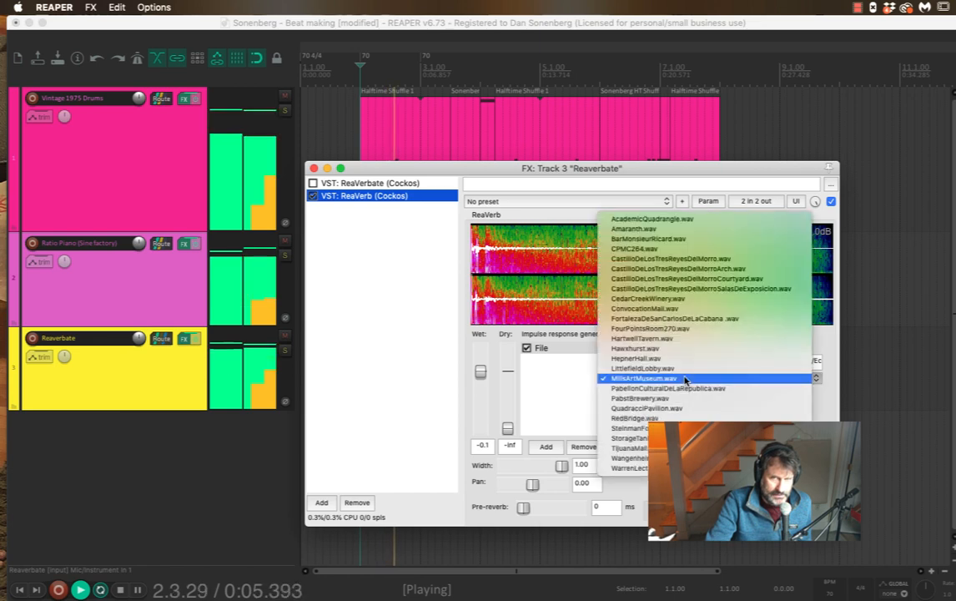
left_click(681, 380)
left_click(674, 380)
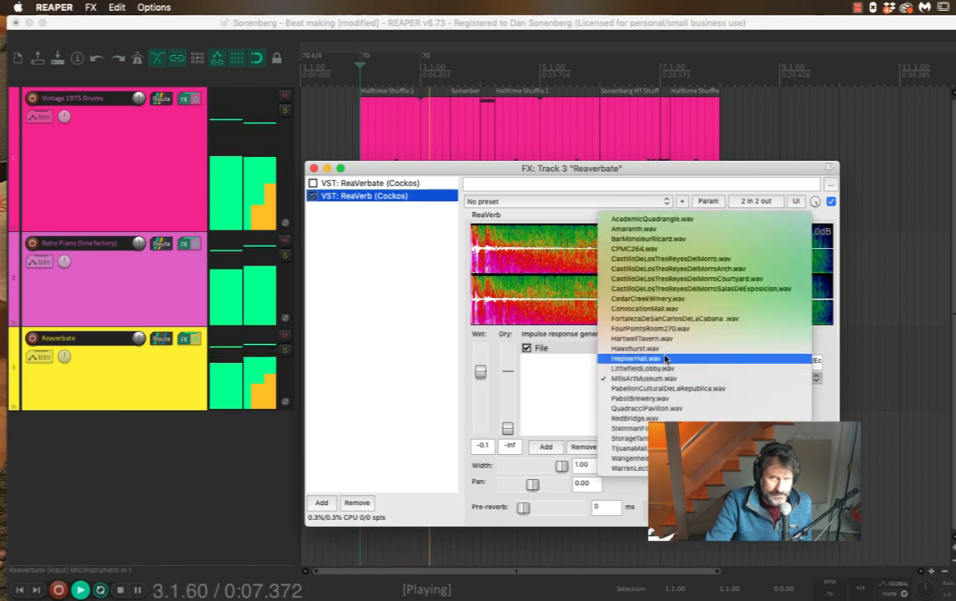
left_click(670, 339)
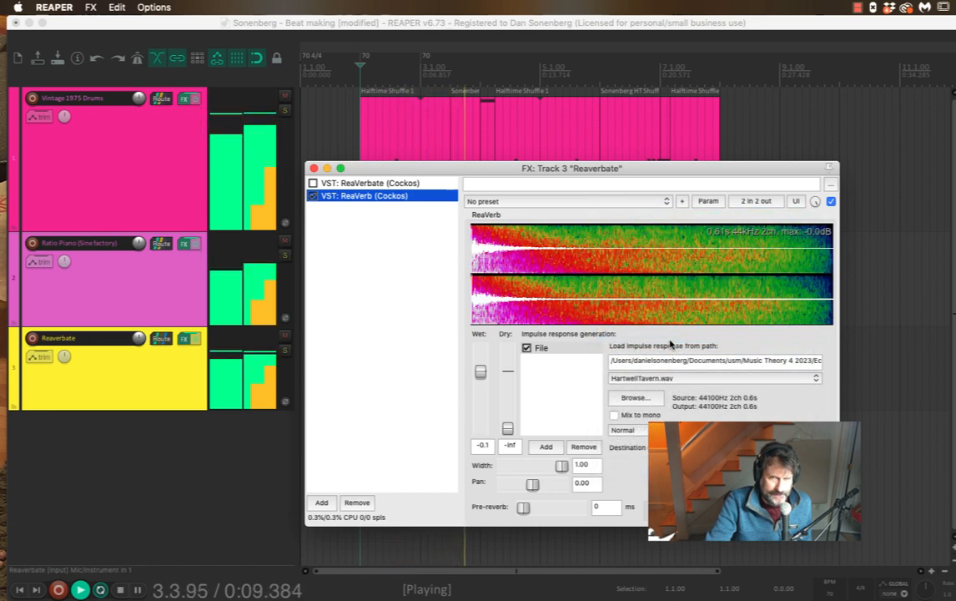
left_click(664, 379)
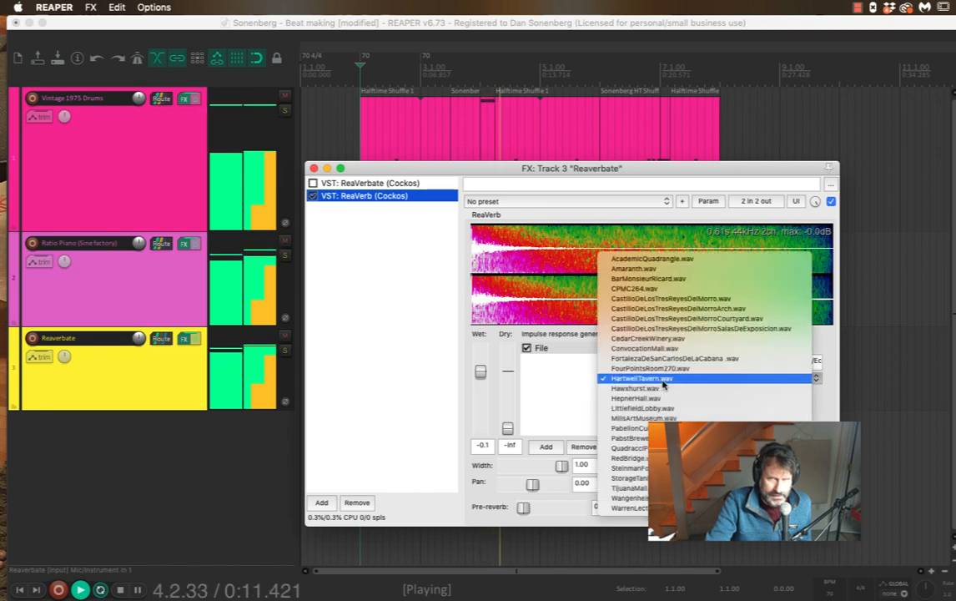
left_click(675, 349)
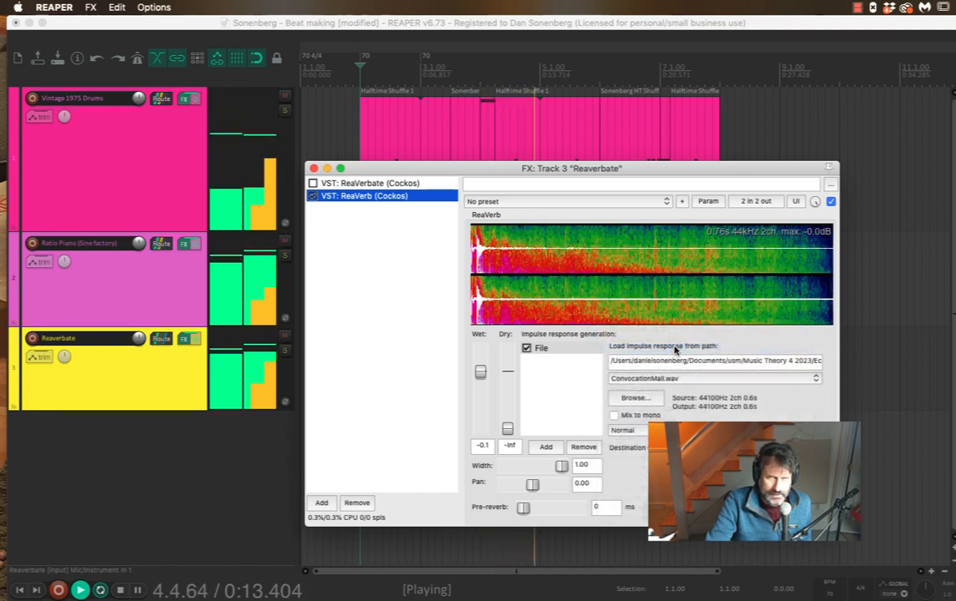
Step: Audition QuadracciPavilion.wav during playback, switch ReaVerb's impulse response to TijuanaMall.wav, and stop the project
left_click(668, 380)
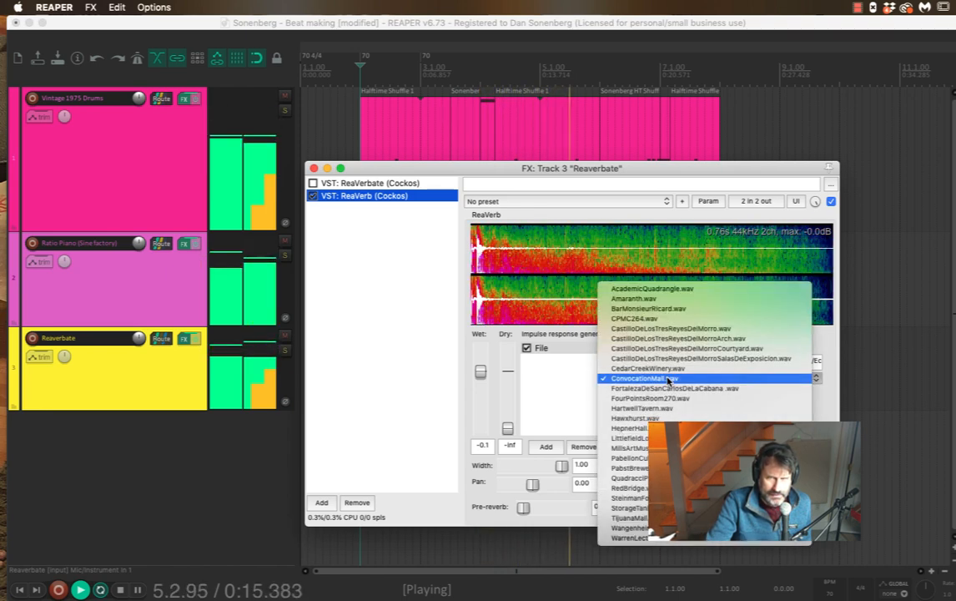
left_click(667, 477)
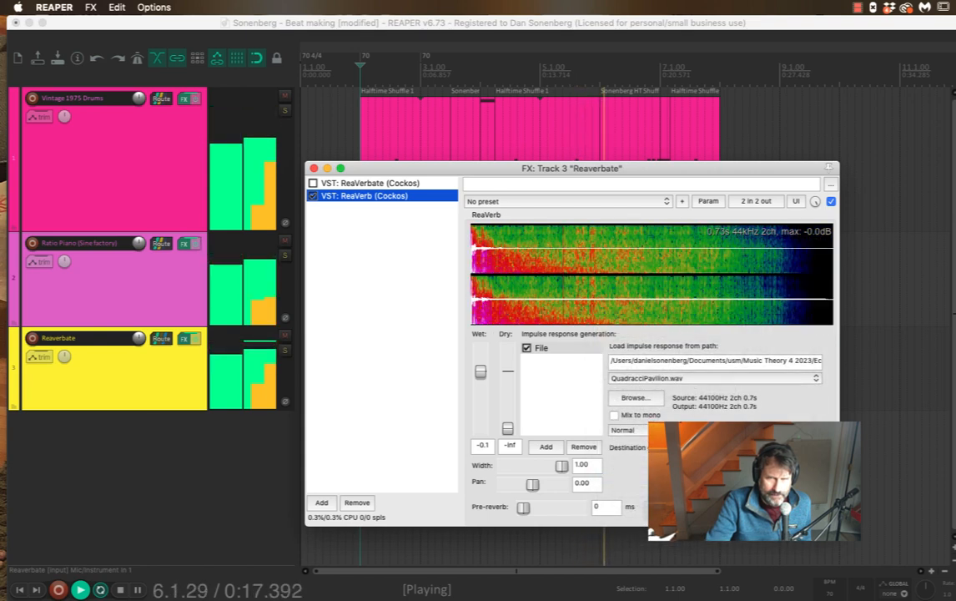
left_click(674, 379)
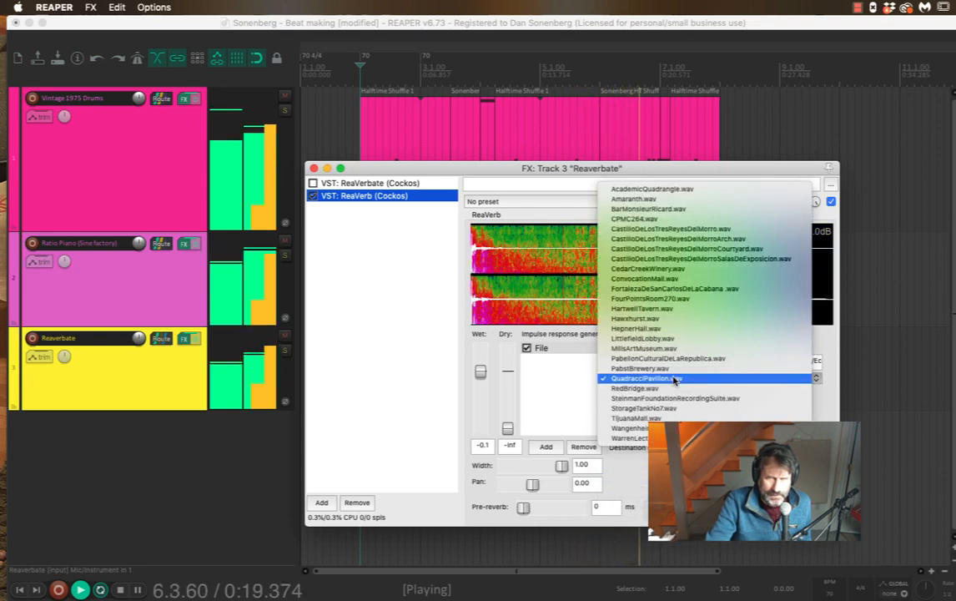
left_click(673, 417)
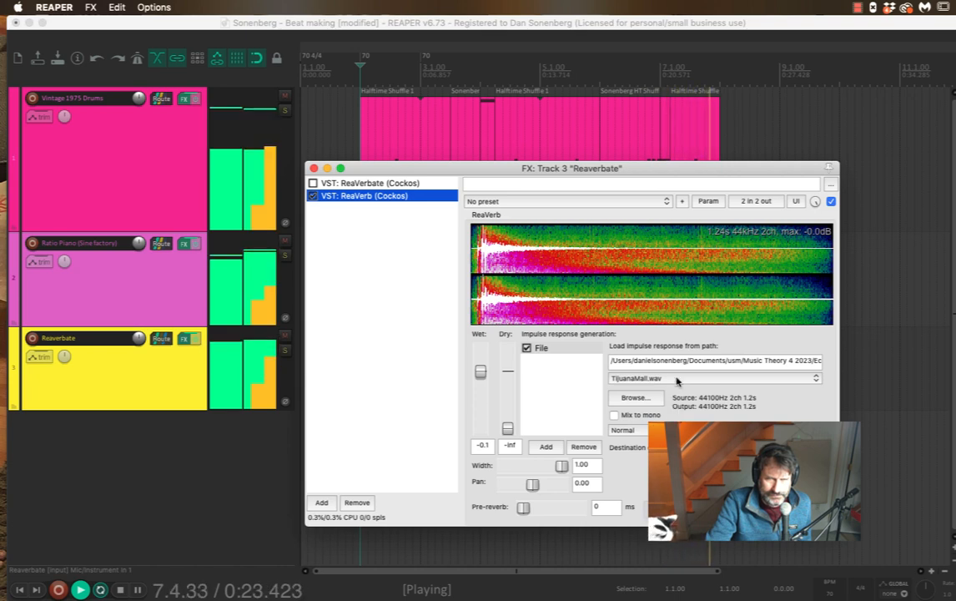
key("space")
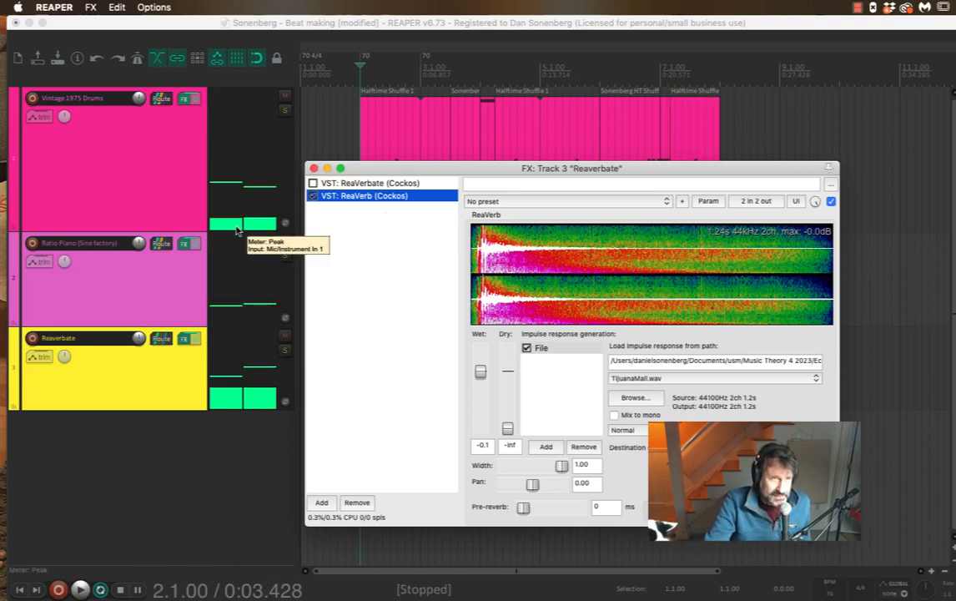
Step: Solo the Vintage 1975 Drums track and lower its receive on the Reaverbate track to -31.87 dB during playback
left_click(284, 110)
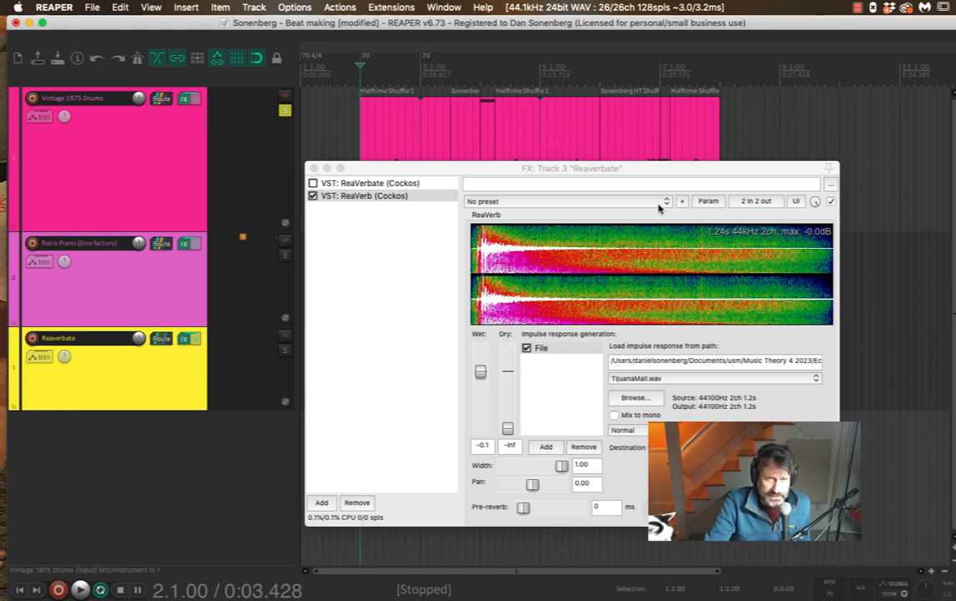
key("space")
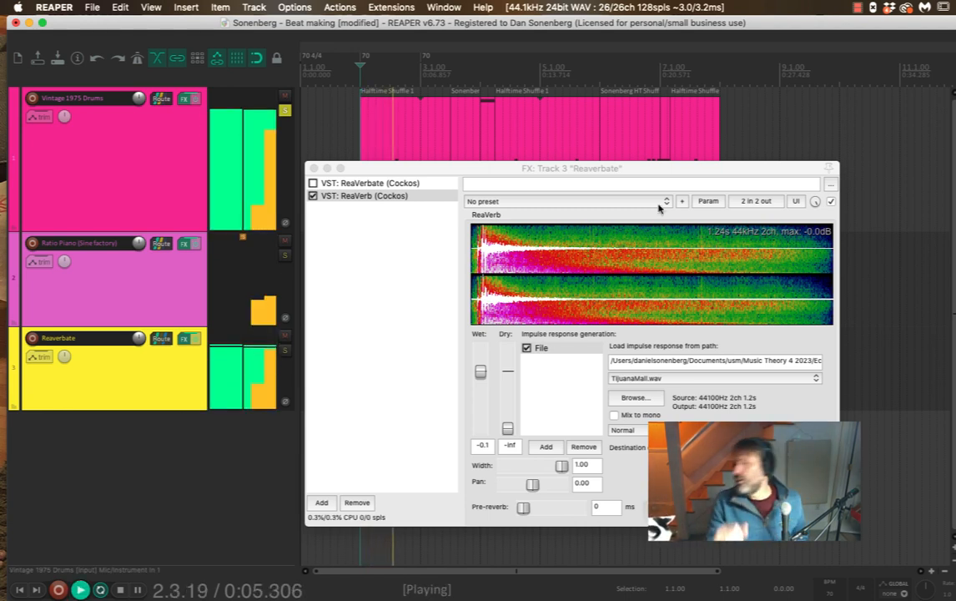
left_click(184, 340)
left_click(184, 342)
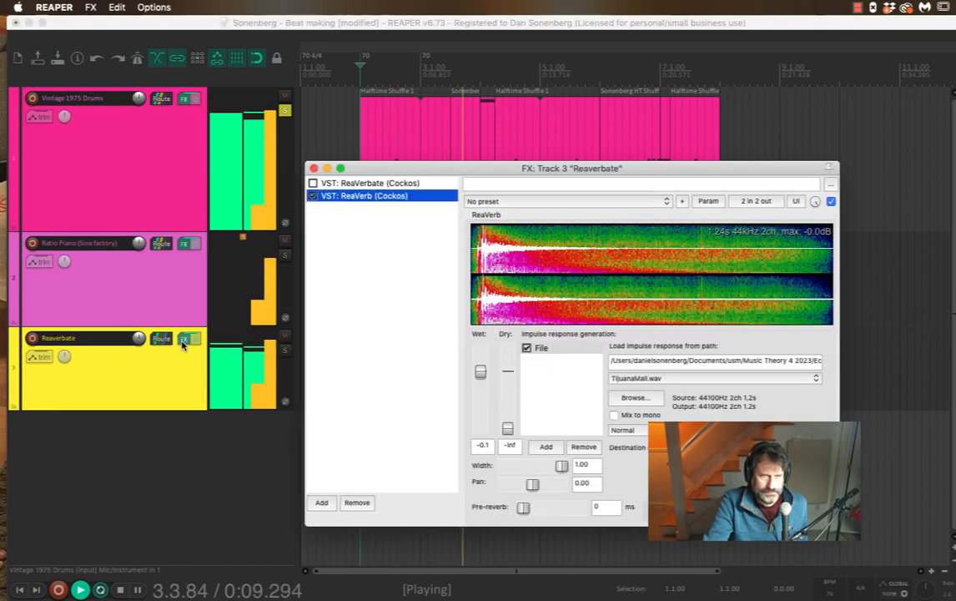
left_click(161, 338)
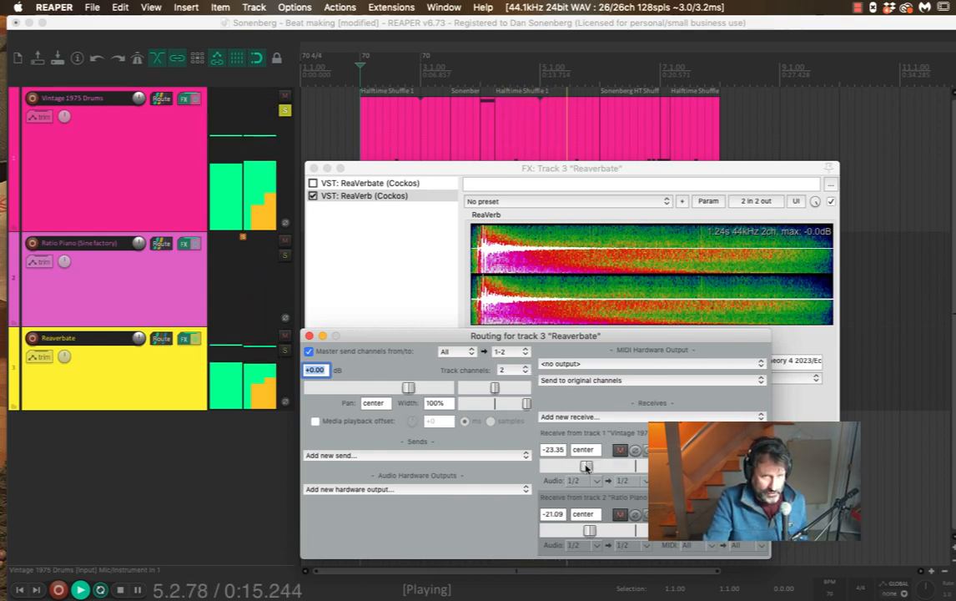
left_click_drag(586, 466, 576, 468)
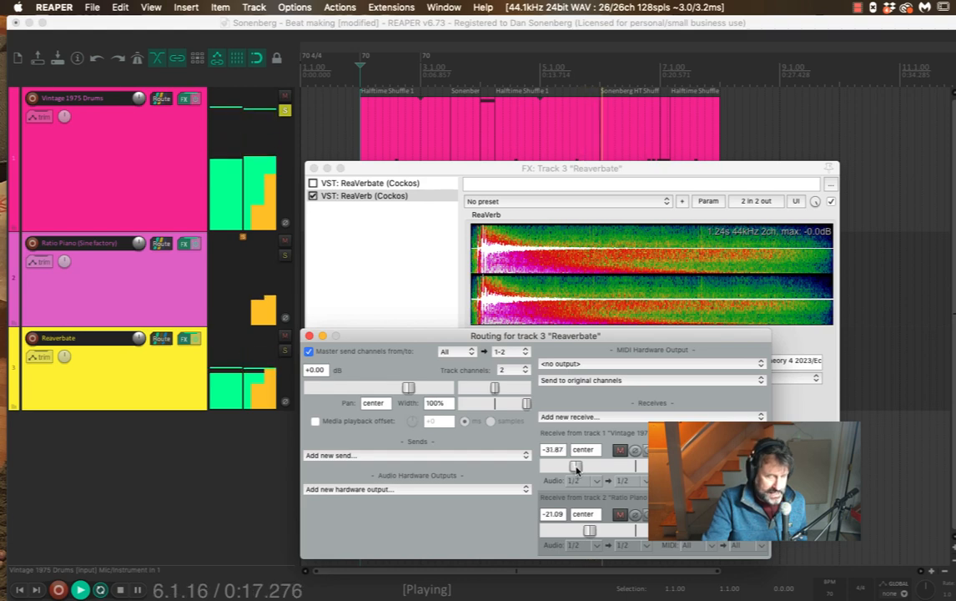
key("space")
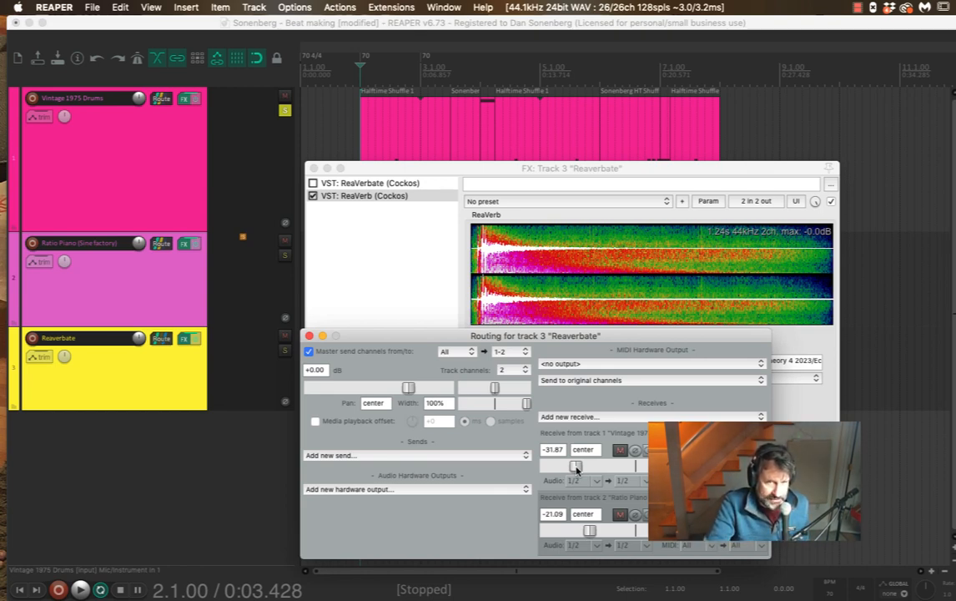
Step: Lower the Ratio Piano receive to -28.17 dB, unsolo the drums while the project plays, and stop playback
key("space")
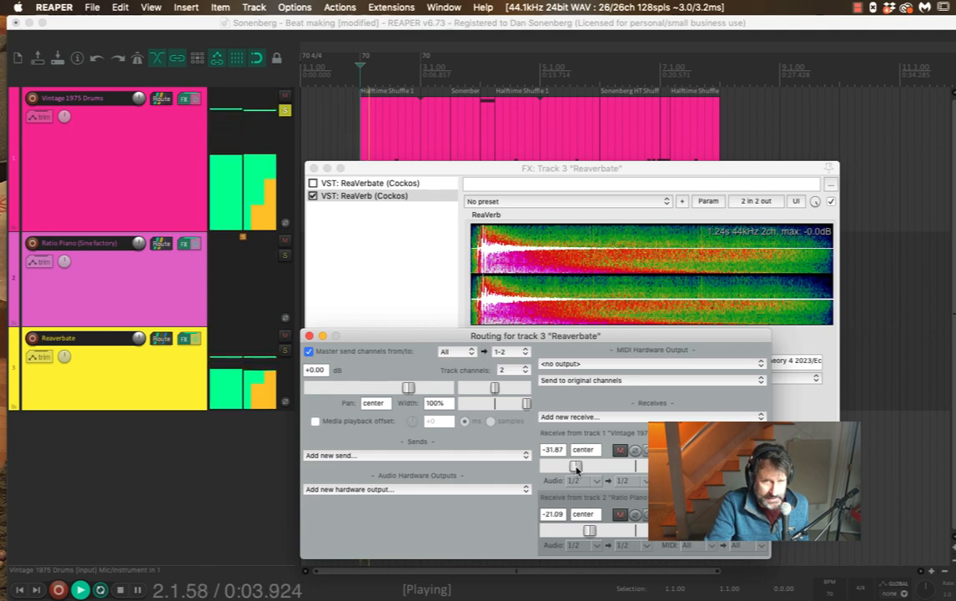
left_click_drag(586, 531, 579, 539)
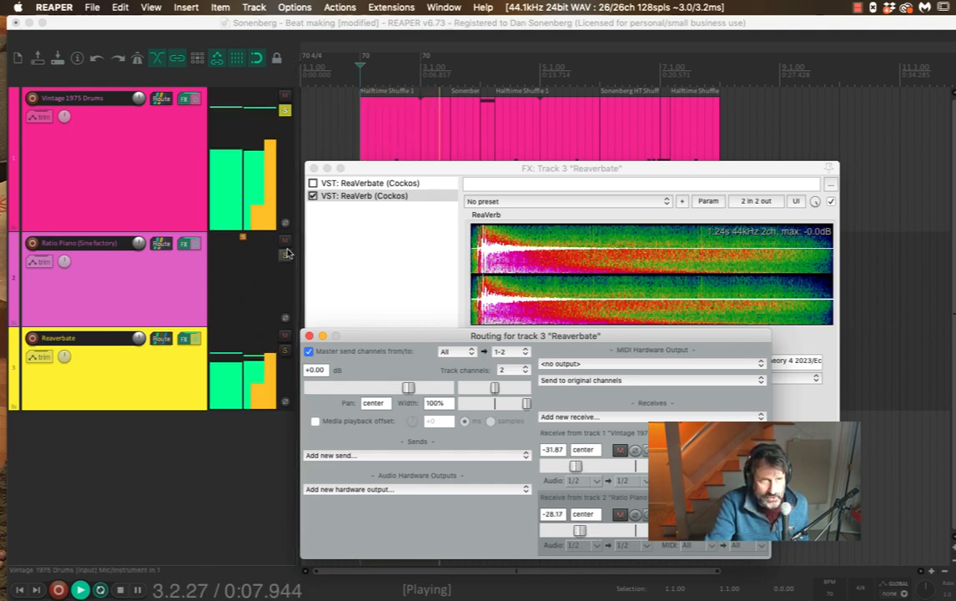
left_click(285, 112)
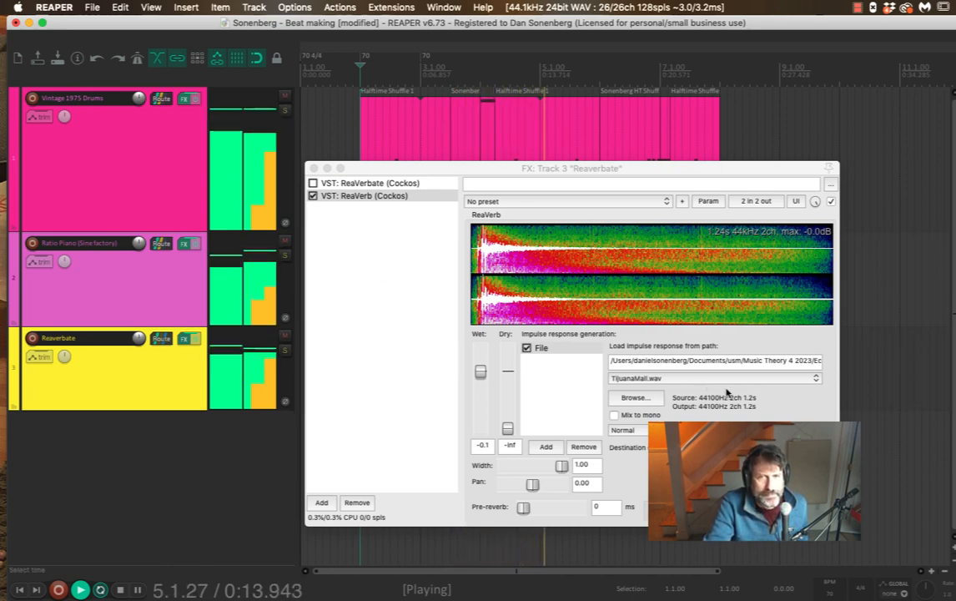
key("space")
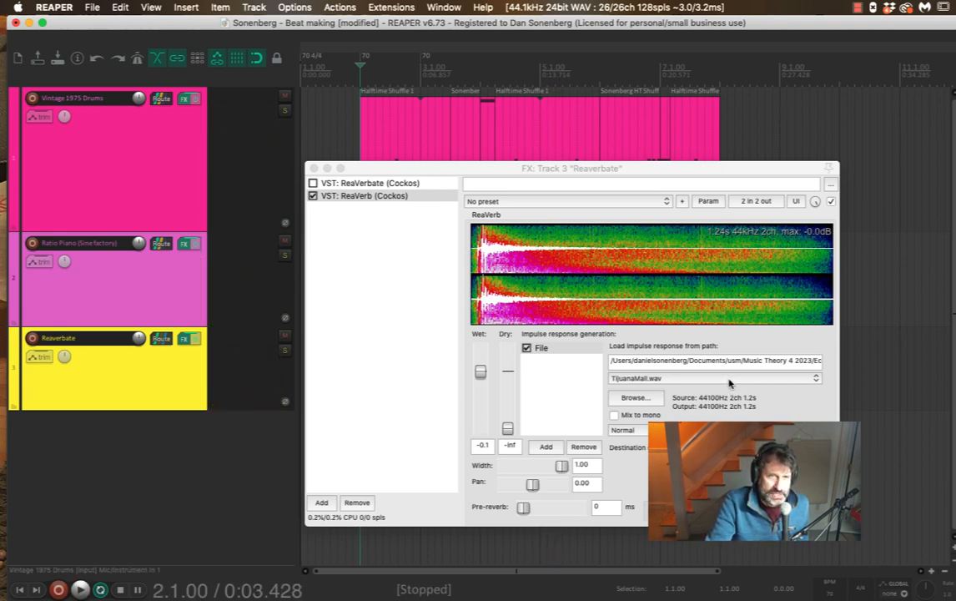
Step: Rename the Reaverbate track as Reaverb
double_click(93, 337)
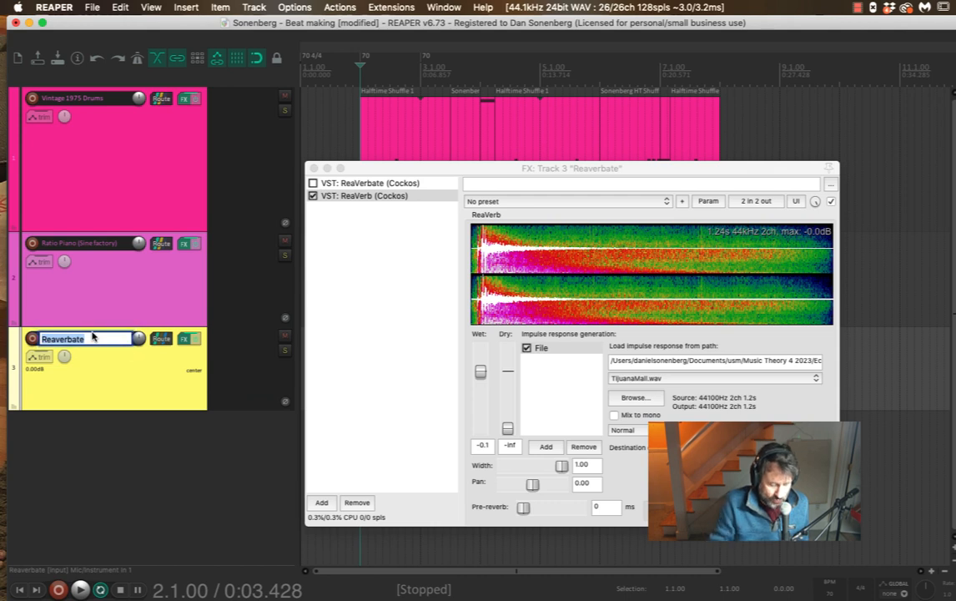
type("R")
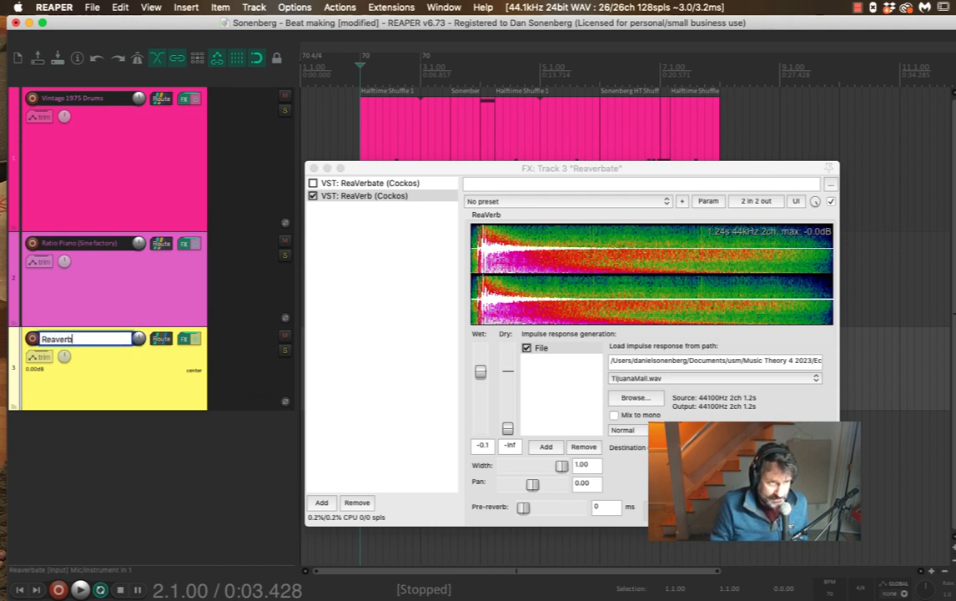
key("Return")
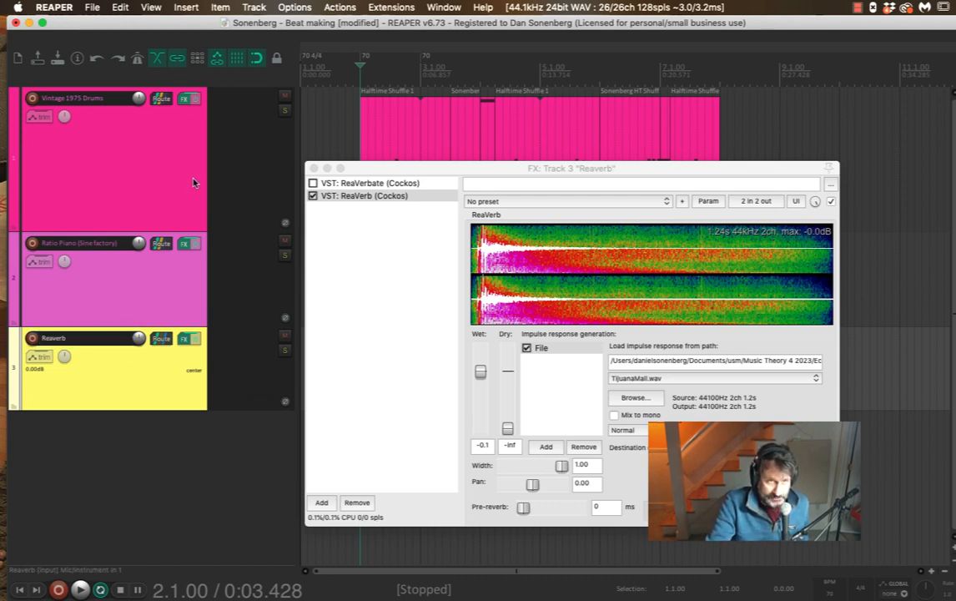
Step: Compare playback with only ReaVerbate enabled against playback with only ReaVerb enabled, leaving ReaVerb on
left_click(316, 197)
left_click(312, 184)
key("space")
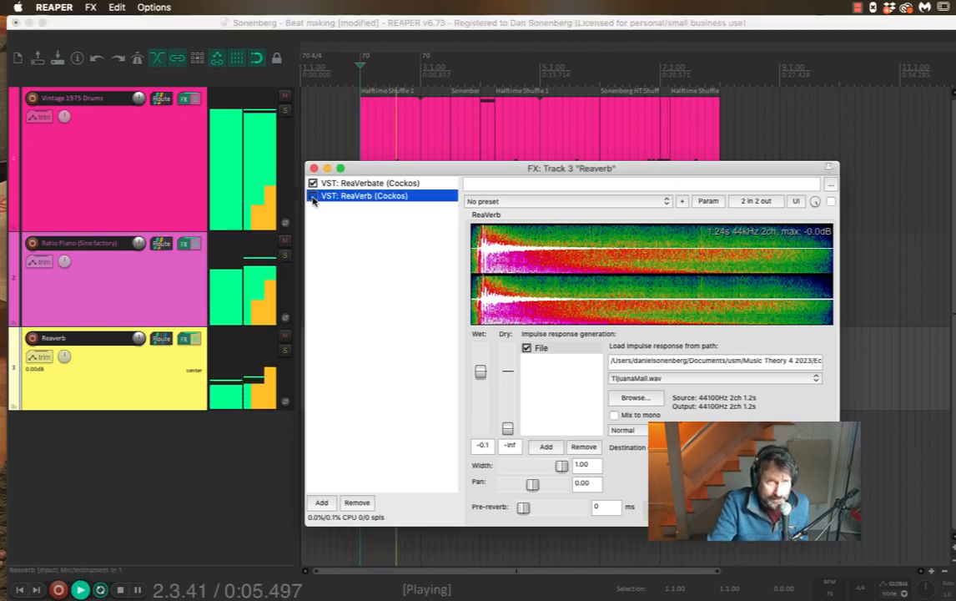
key("space")
left_click(313, 184)
left_click(313, 196)
key("space")
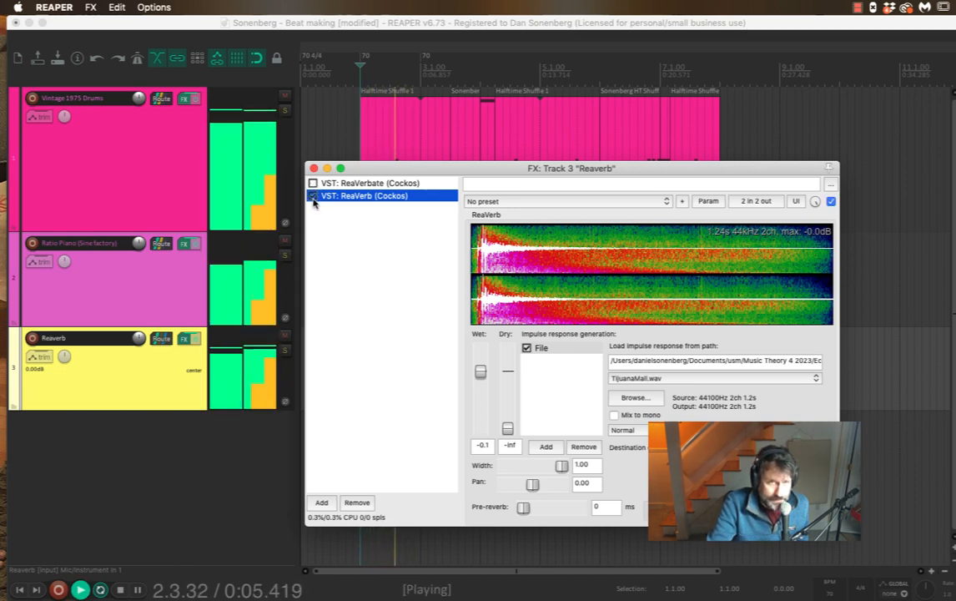
key("space")
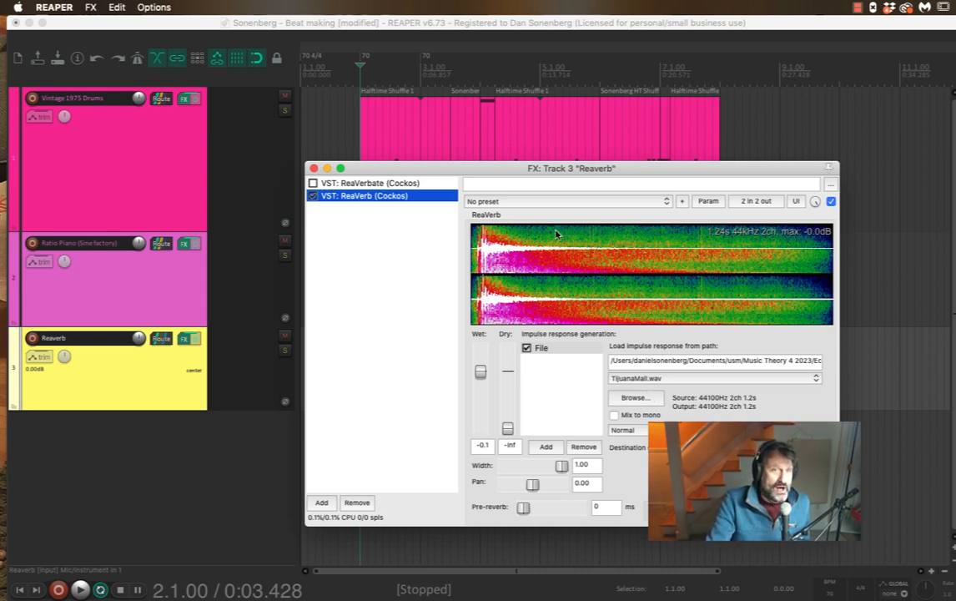
Step: Add ReaEQ after ReaVerb on the Reaverb track and move the effects window clear of the webcam area
left_click(321, 502)
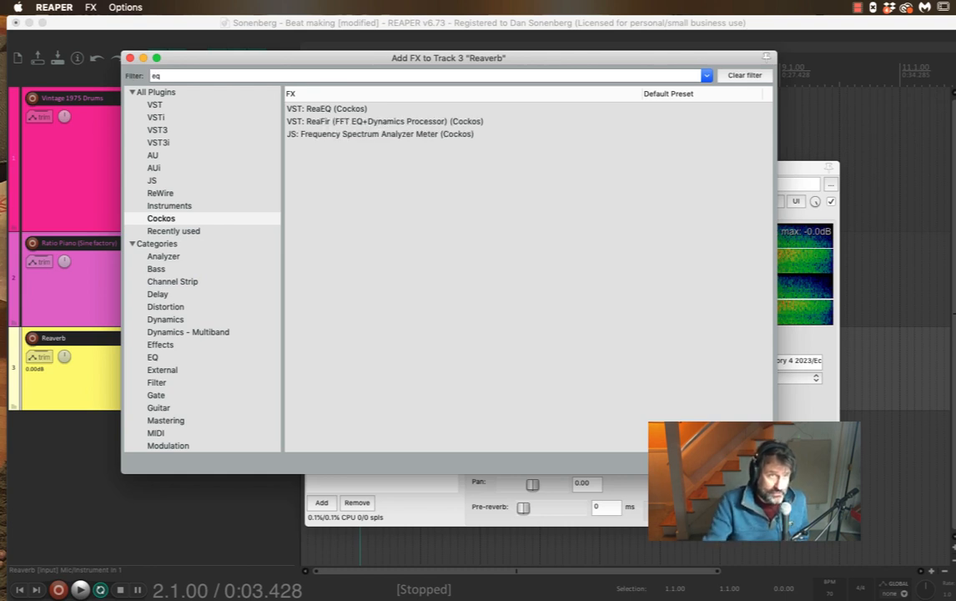
left_click(343, 113)
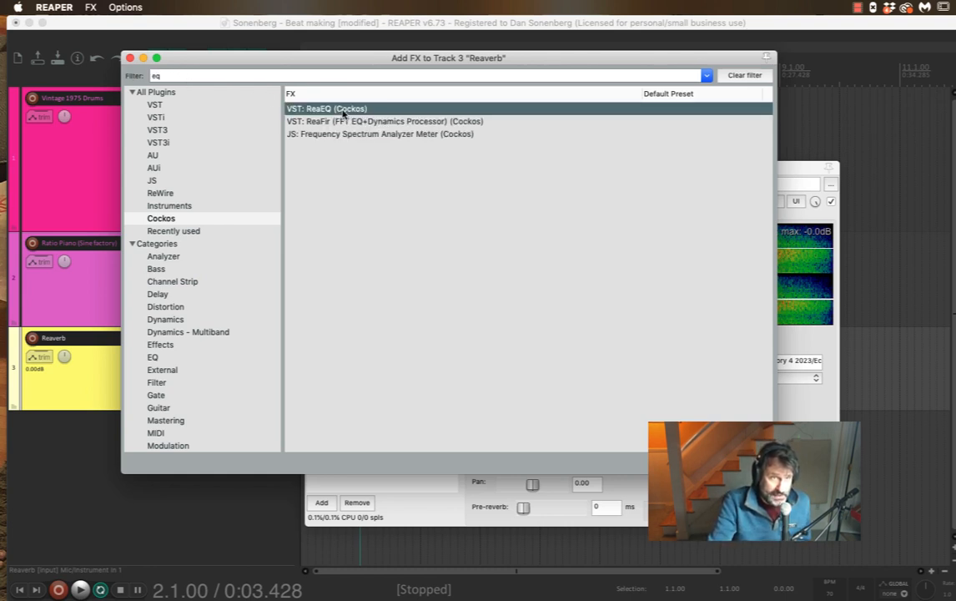
double_click(343, 114)
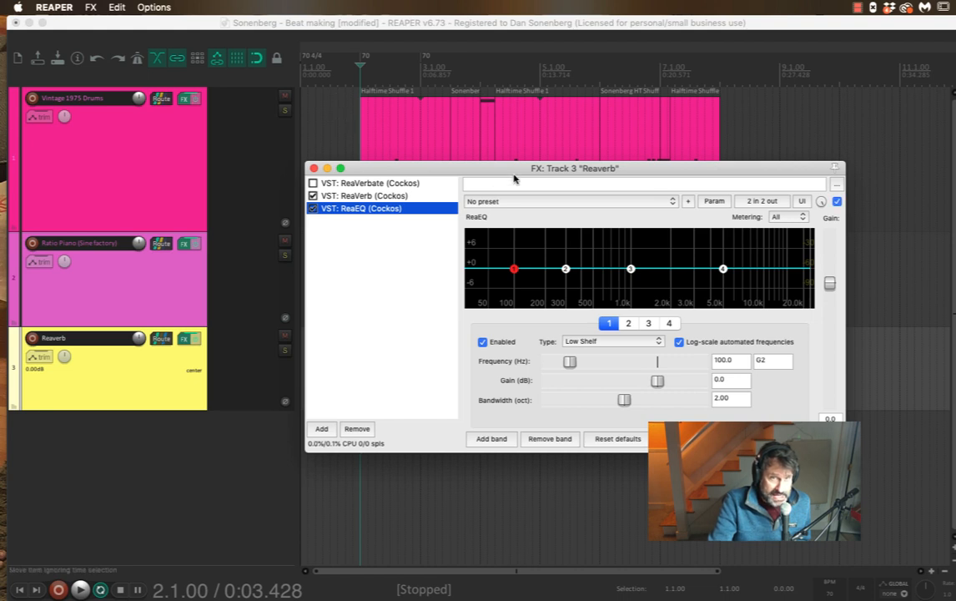
left_click_drag(510, 172, 374, 151)
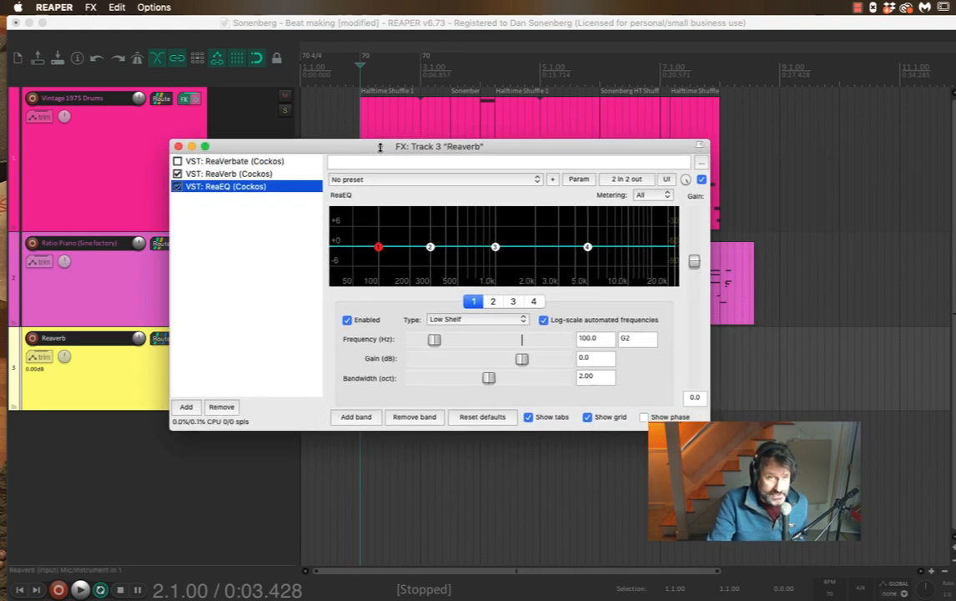
Step: Remove the two middle bands from ReaEQ, keeping only the low and high shelf bands
left_click(430, 246)
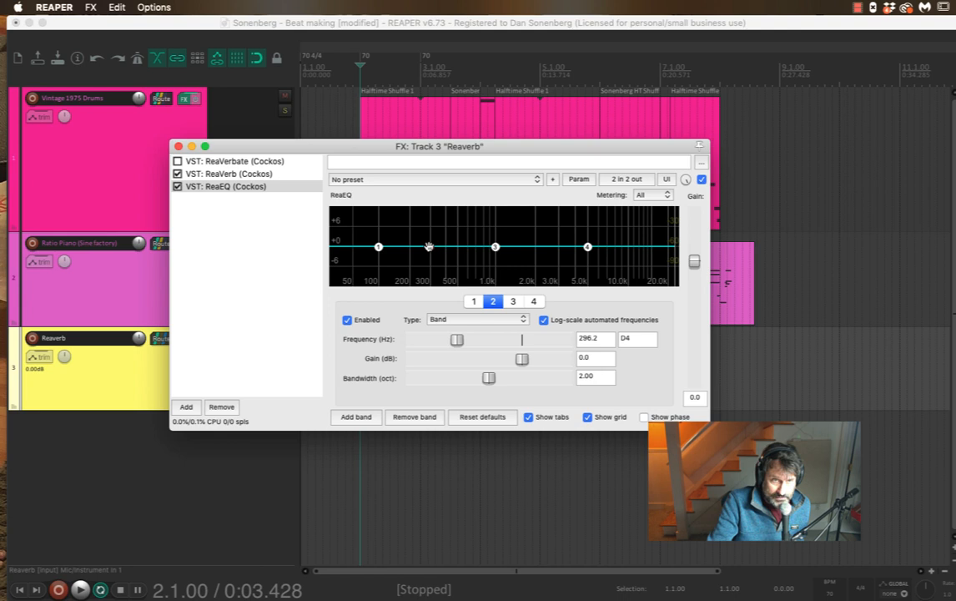
left_click(415, 417)
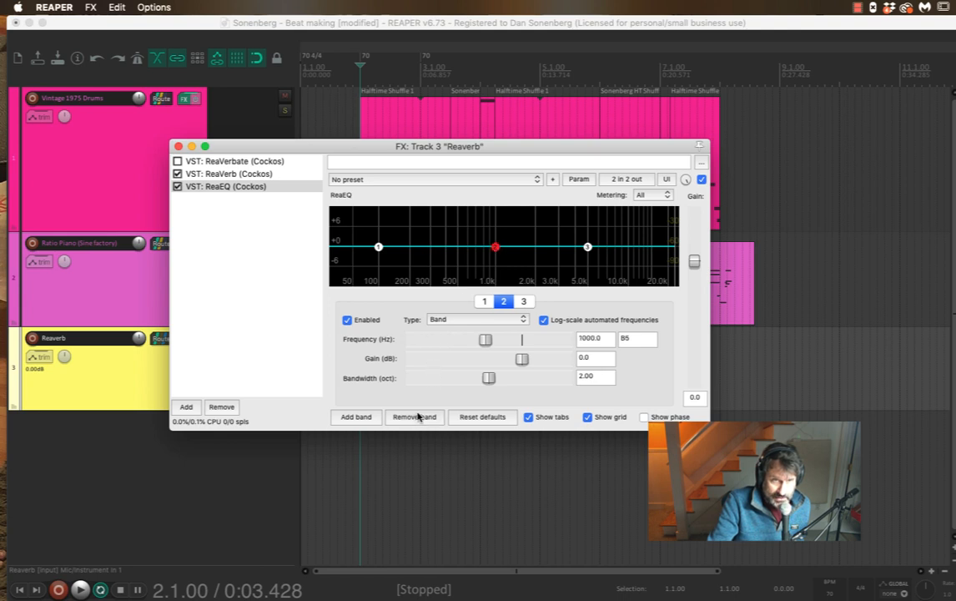
left_click(414, 416)
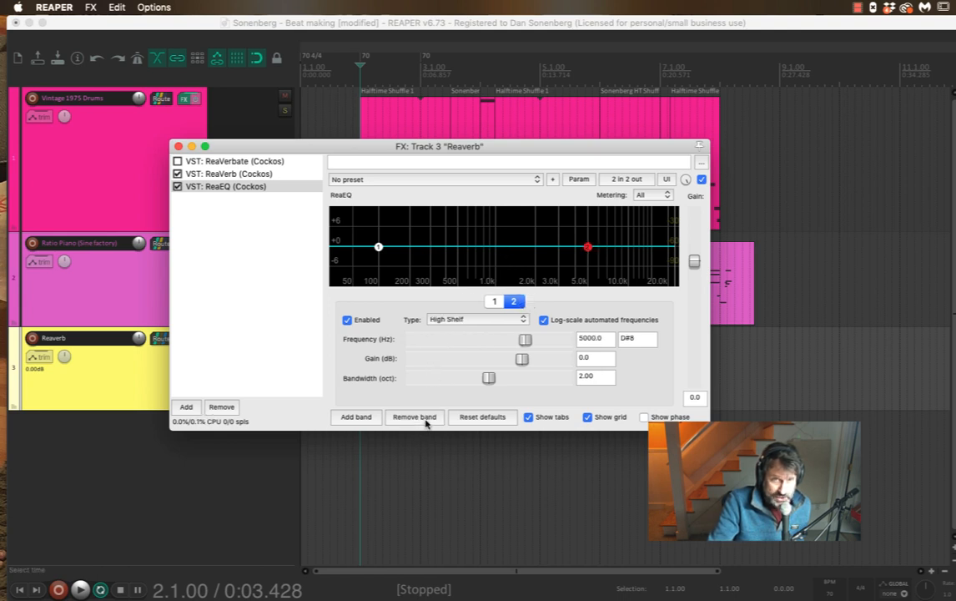
Step: Change ReaEQ band 1 to a High Pass filter and band 2 to a Low Pass filter
left_click(382, 248)
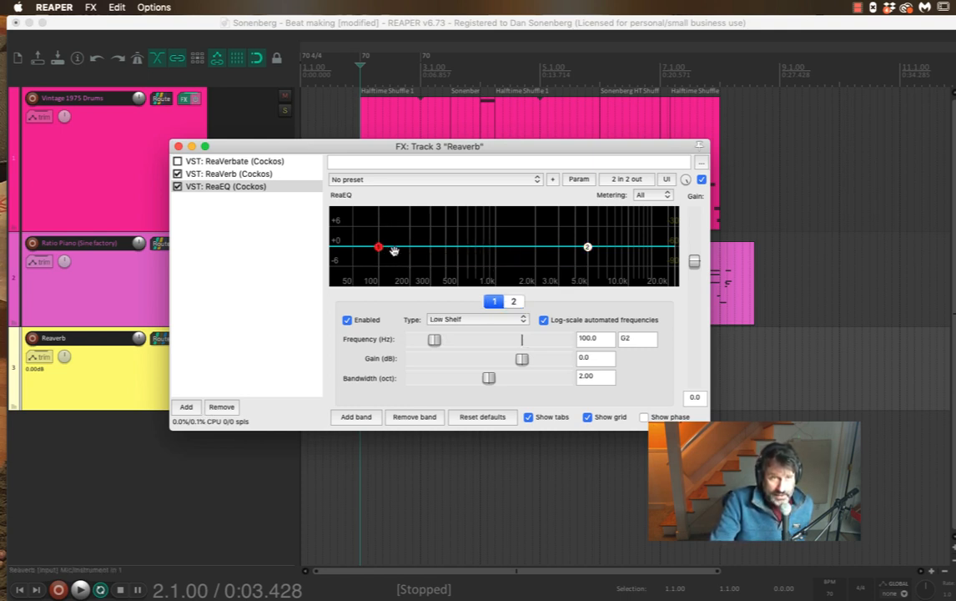
left_click(449, 320)
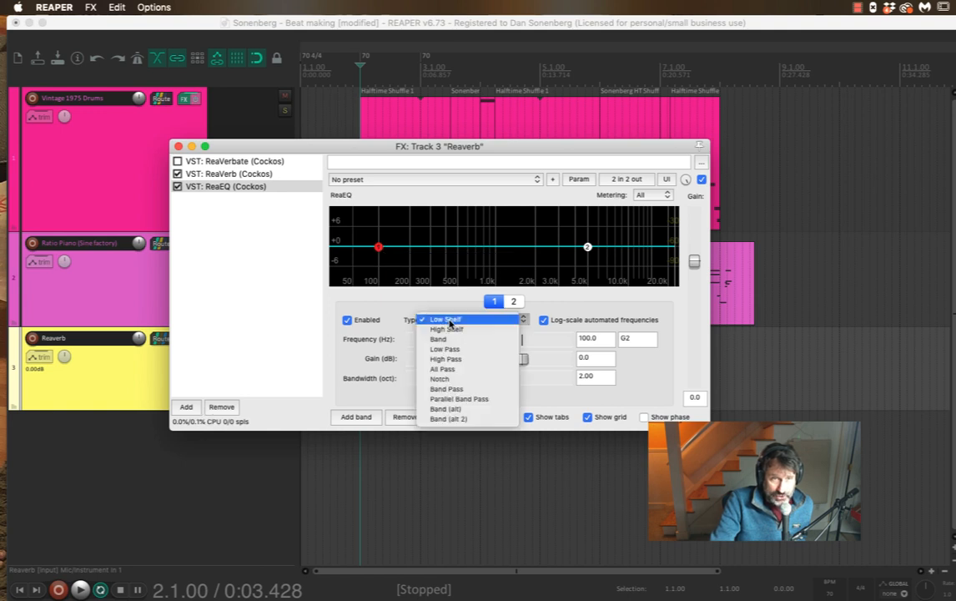
left_click(460, 360)
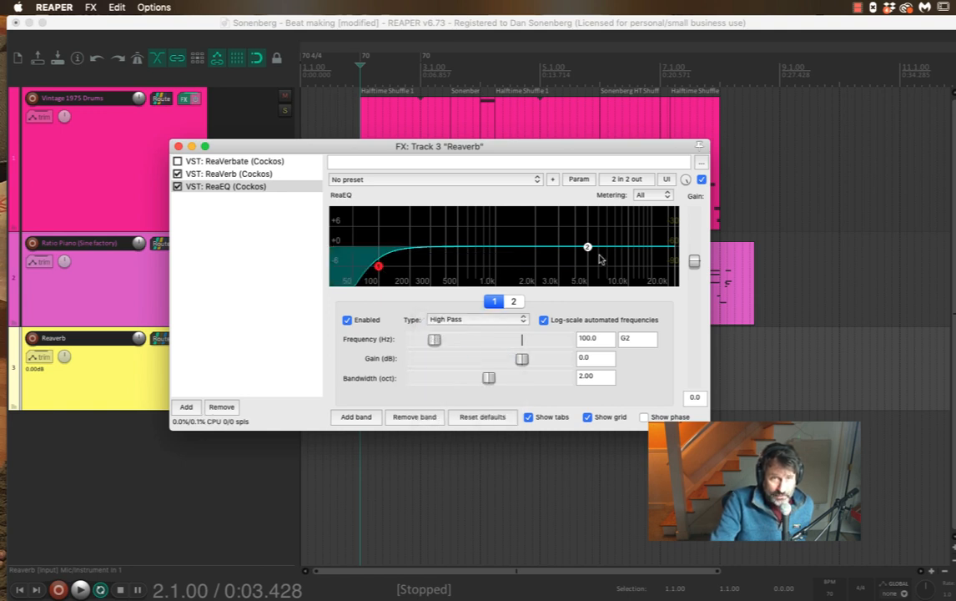
left_click(587, 248)
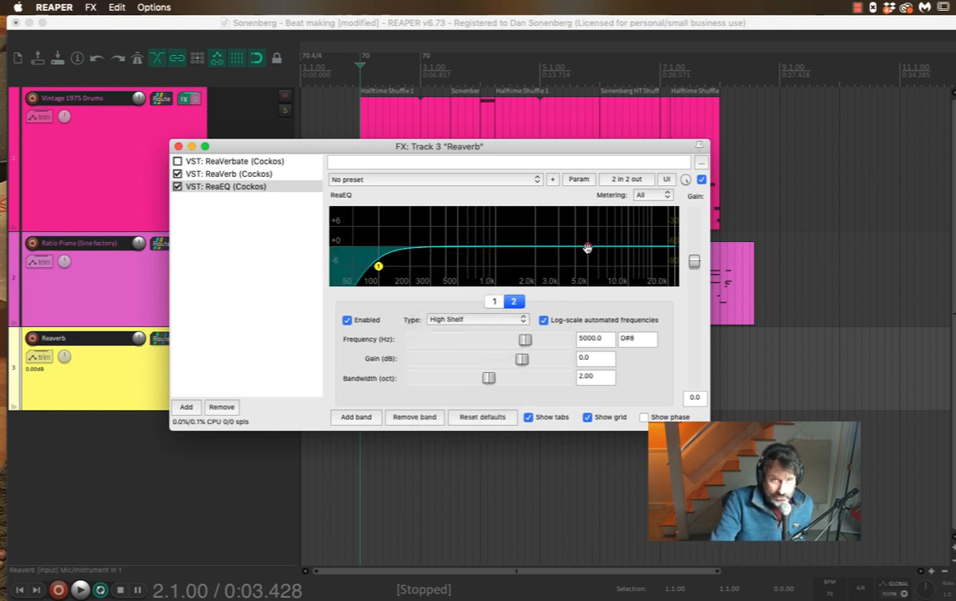
left_click(486, 322)
left_click(484, 337)
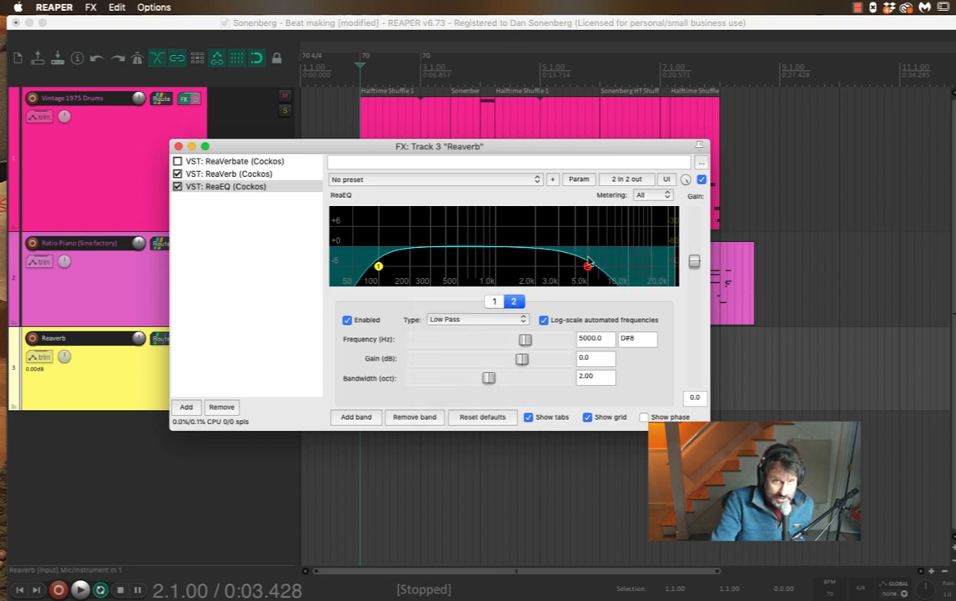
Step: Open both ReaEQ filters wide, then during playback narrow them to a 246 Hz high pass and a 4963 Hz low pass
left_click_drag(588, 262, 669, 273)
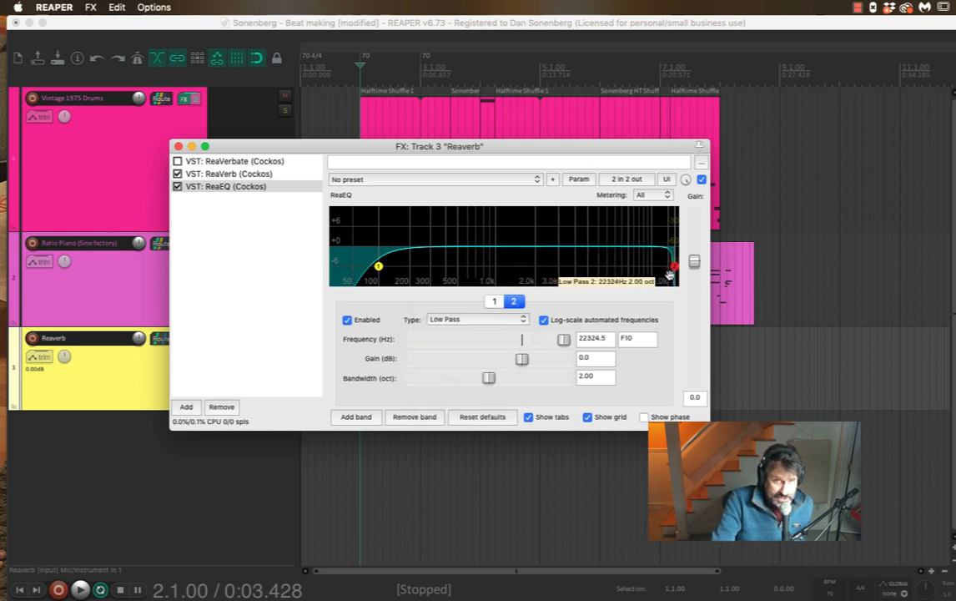
left_click_drag(378, 266, 330, 266)
key("space")
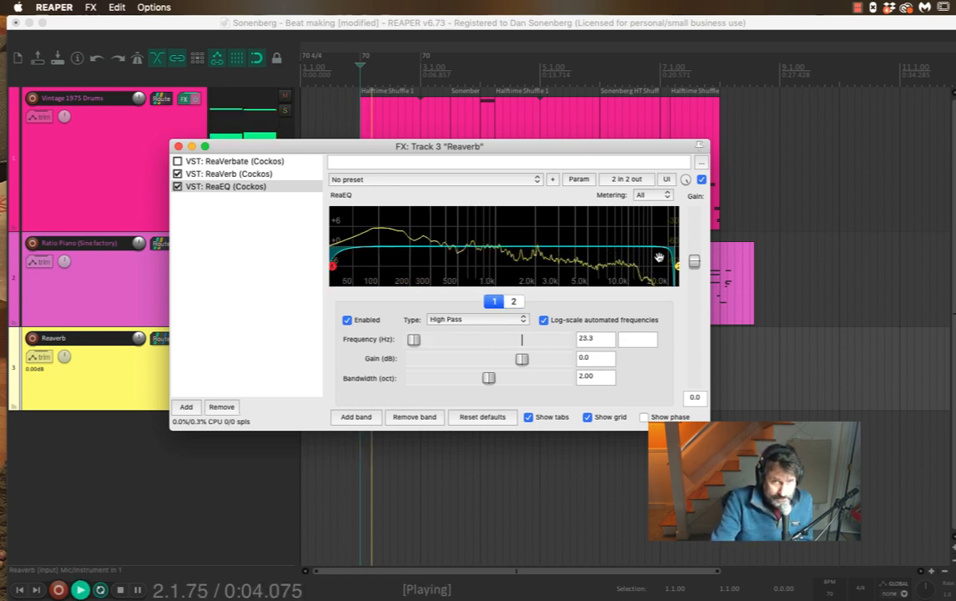
left_click_drag(674, 265, 612, 268)
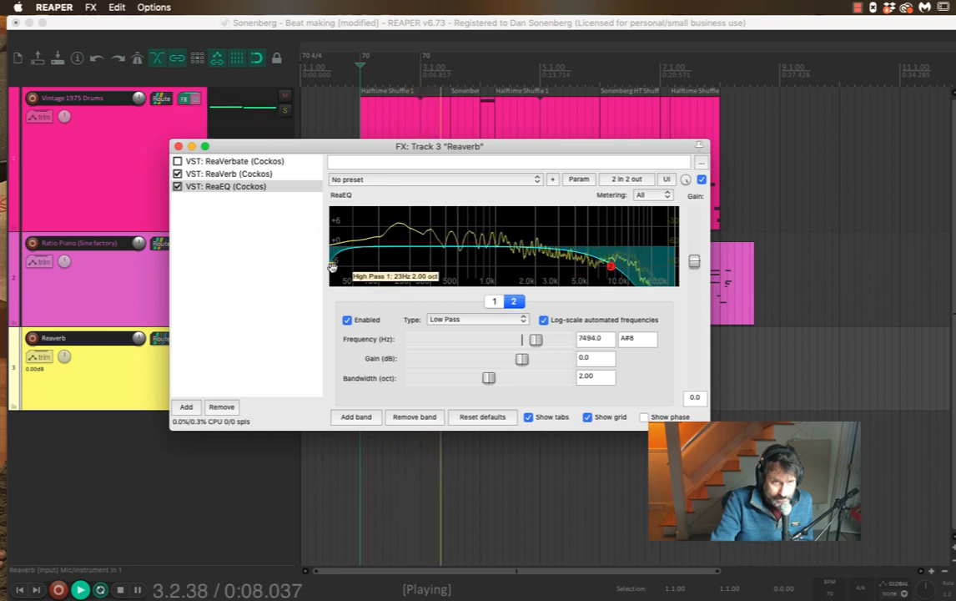
left_click_drag(332, 267, 421, 267)
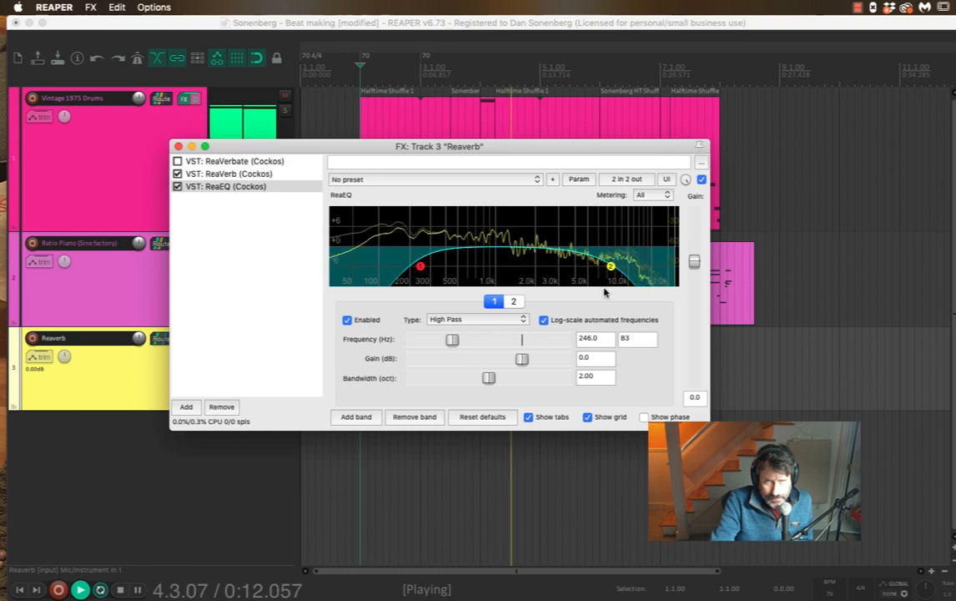
left_click_drag(611, 266, 588, 266)
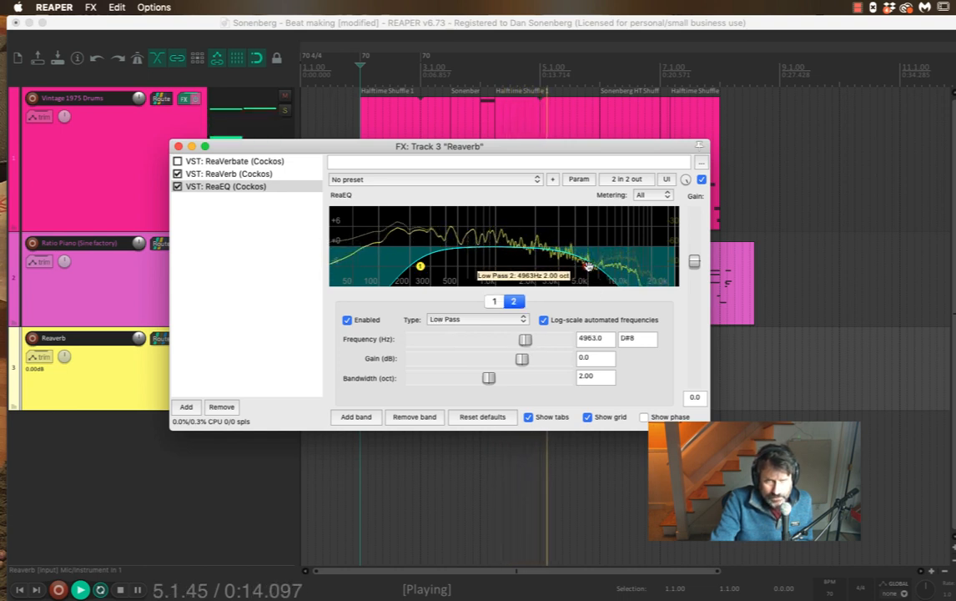
key("space")
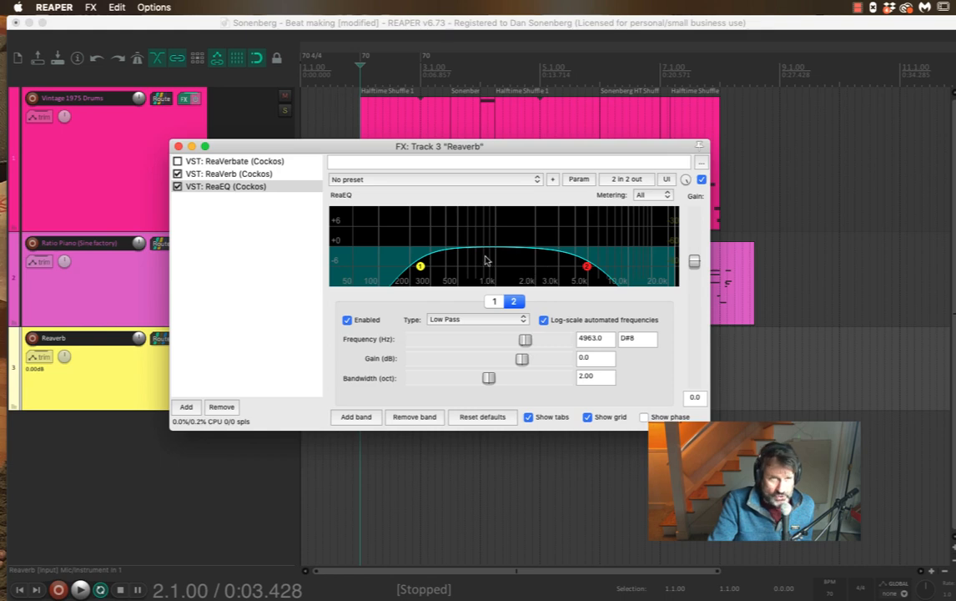
Step: Load the PabstBrewery.wav impulse response into ReaVerb and start playback to hear it
left_click(228, 174)
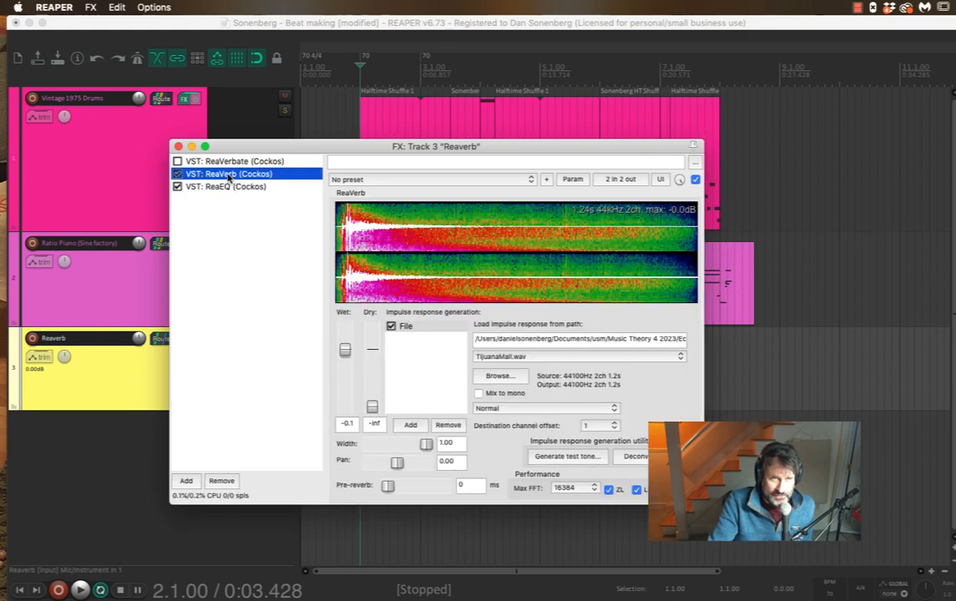
left_click(503, 356)
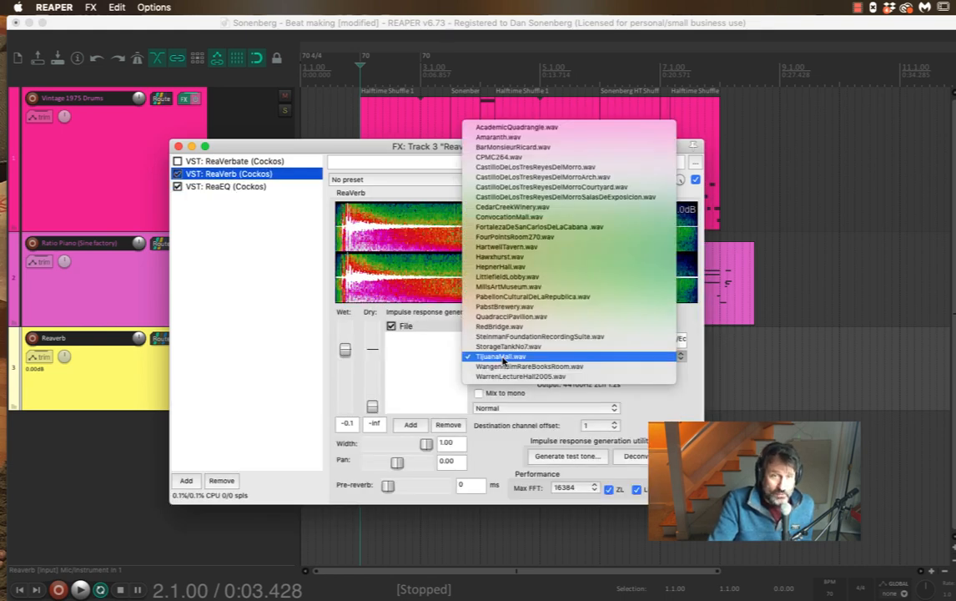
left_click(518, 307)
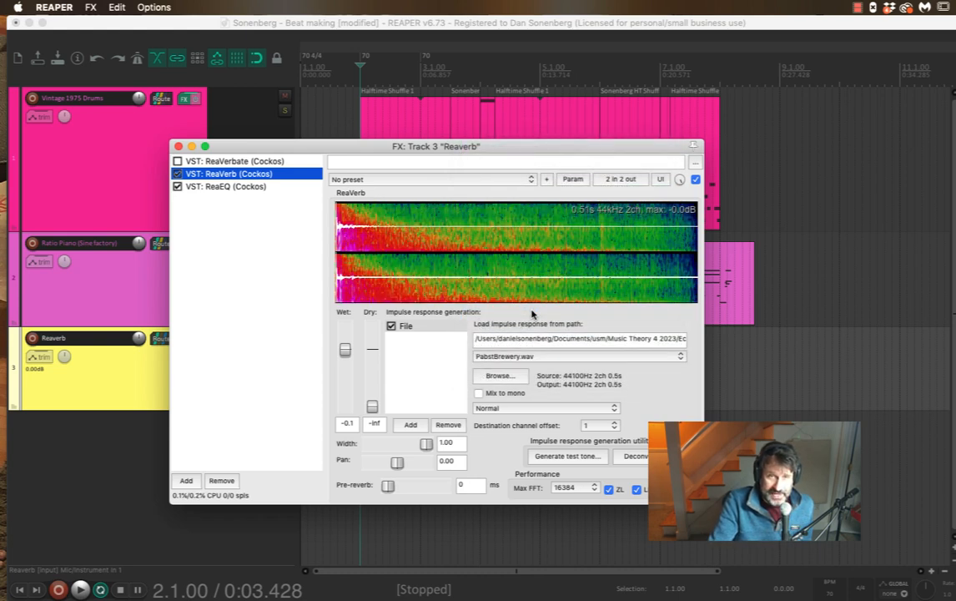
key("space")
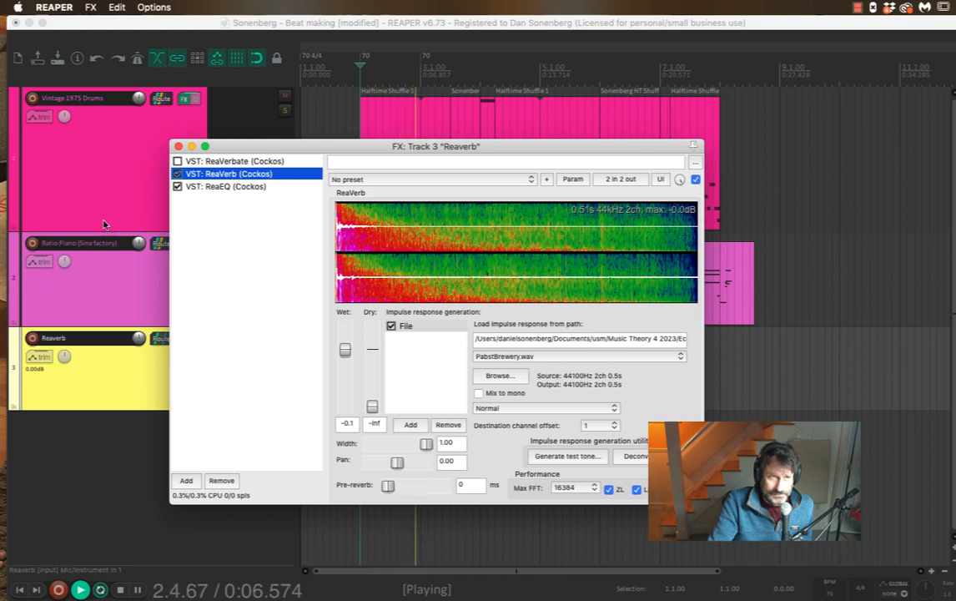
Step: Check the Vintage 1975 Drums track's send level to Reaverb in its routing window, stop playback and close the window
left_click(114, 182)
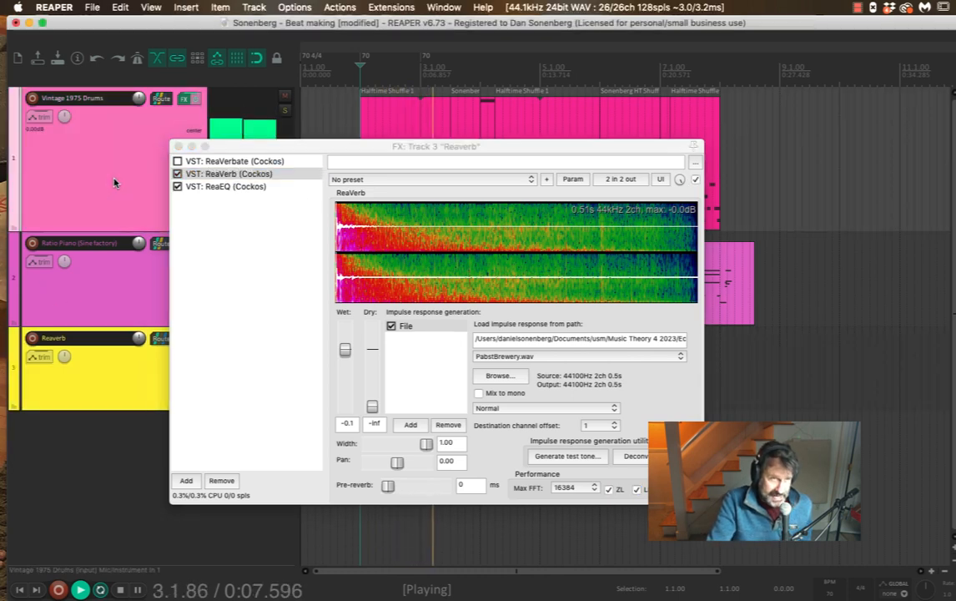
left_click(161, 98)
left_click(340, 268)
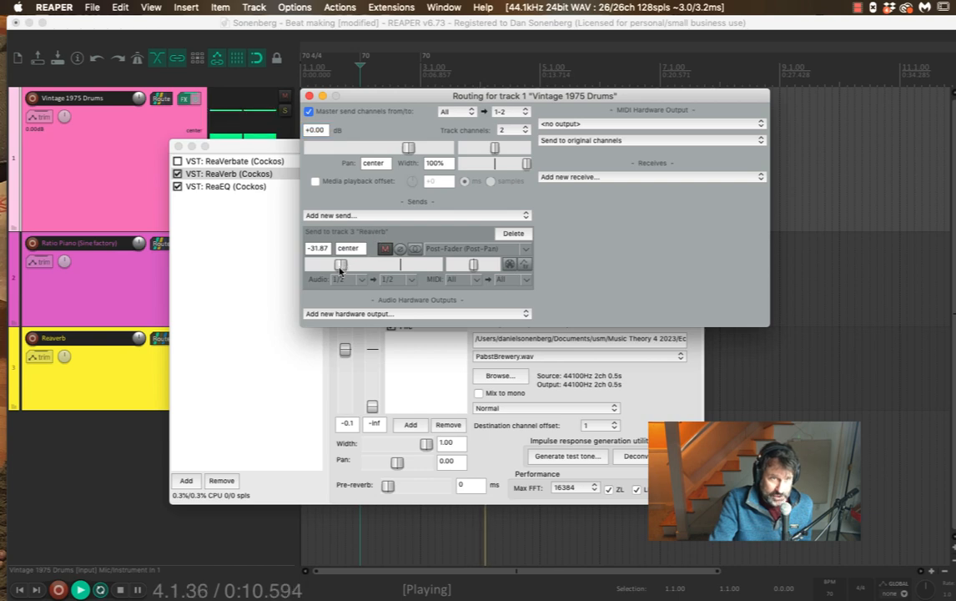
key("space")
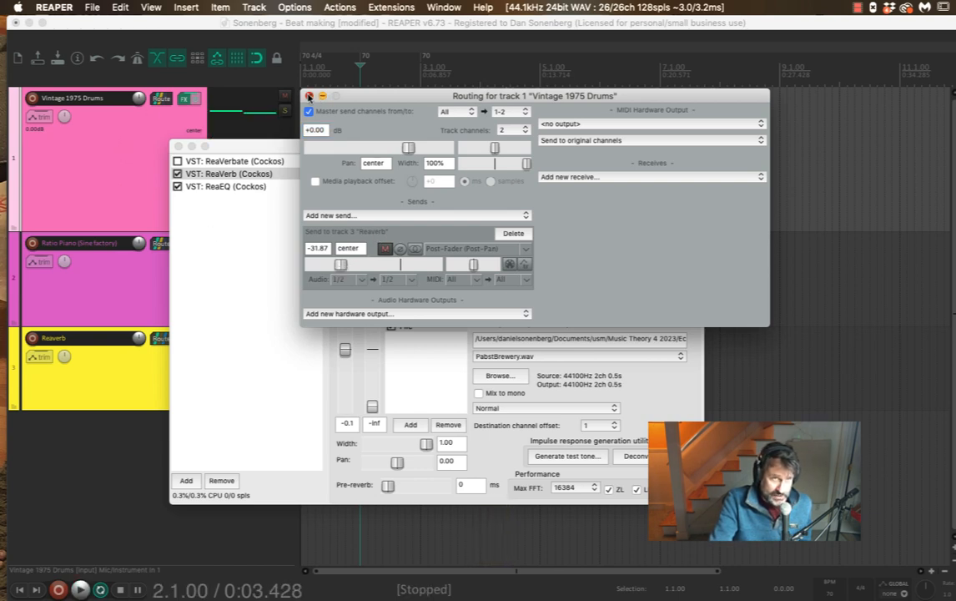
left_click(309, 95)
Step: During playback, raise Reaverb's receive levels to -5.79 dB for the drums and -6.20 dB for the piano, and move the routing window aside
left_click(120, 380)
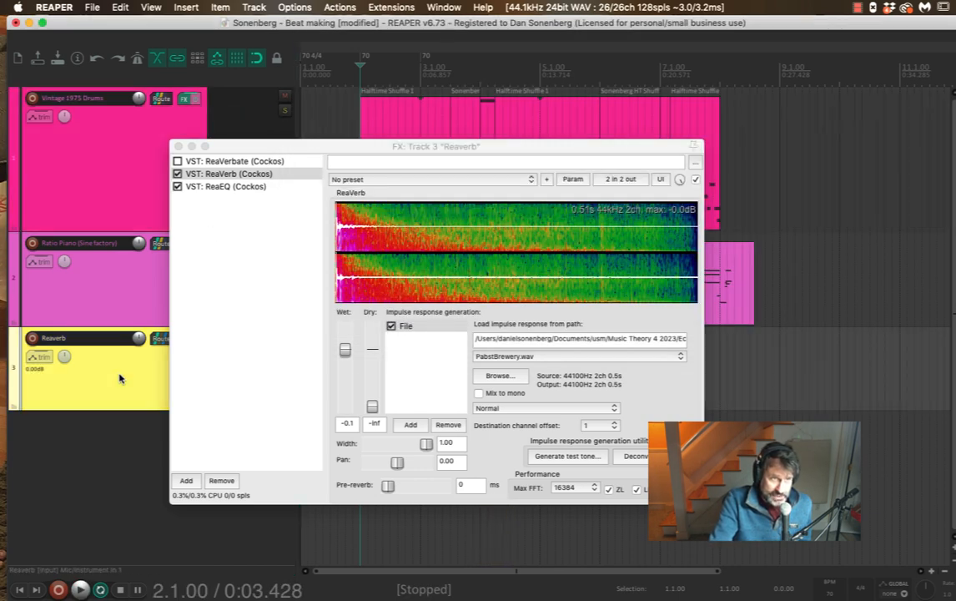
left_click(160, 339)
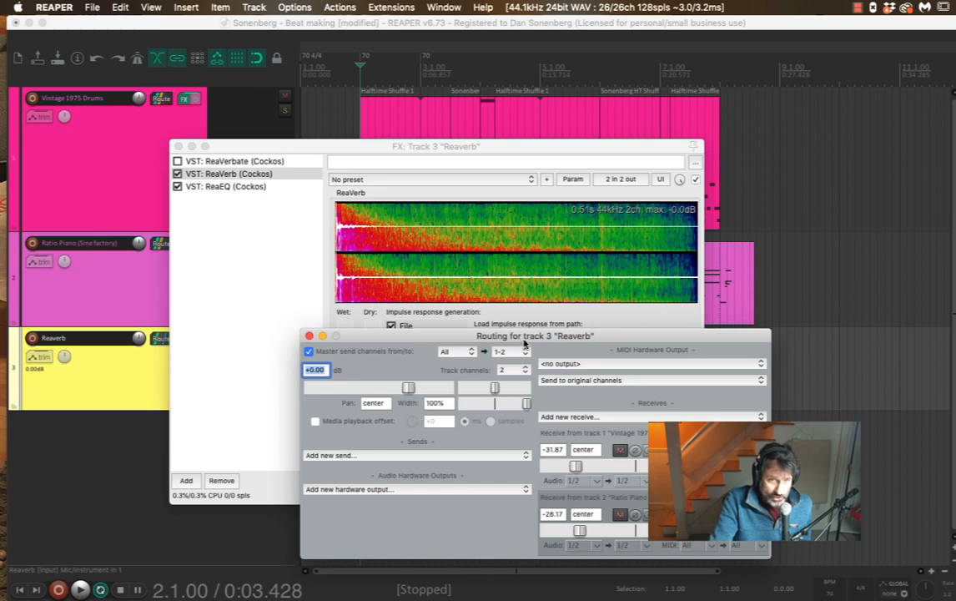
left_click_drag(524, 342, 455, 189)
key("space")
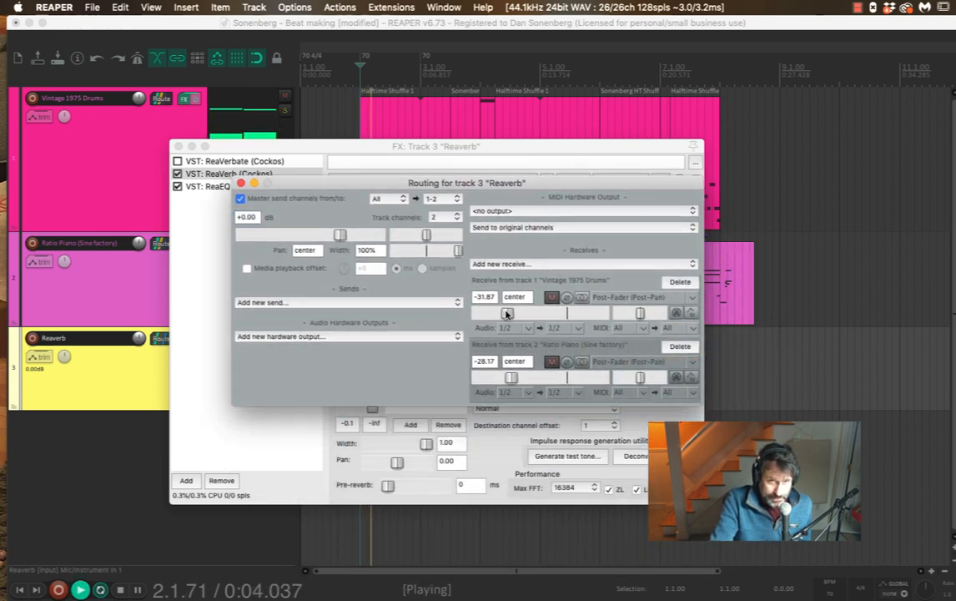
left_click_drag(507, 314, 533, 315)
left_click_drag(512, 378, 536, 382)
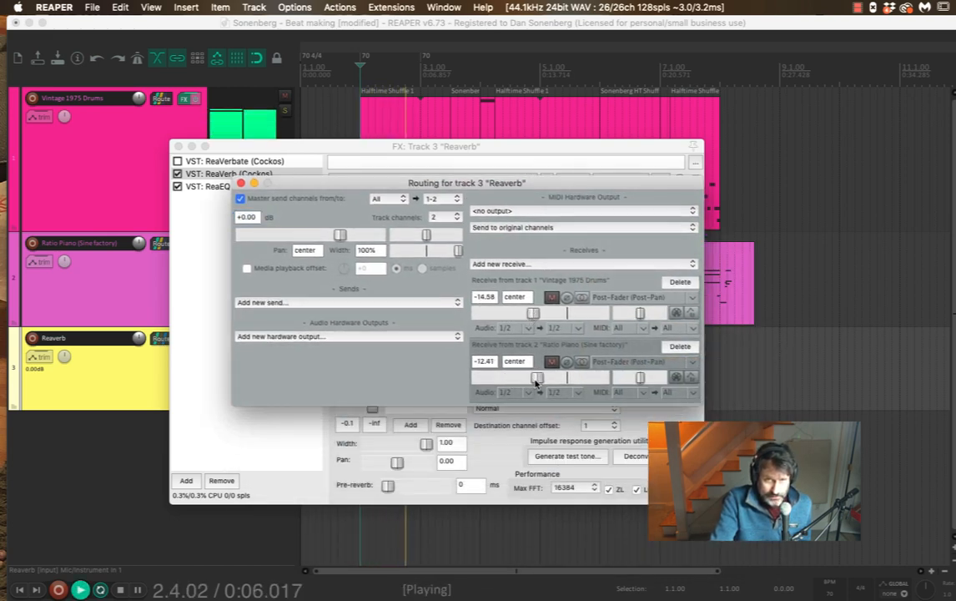
left_click_drag(533, 314, 554, 316)
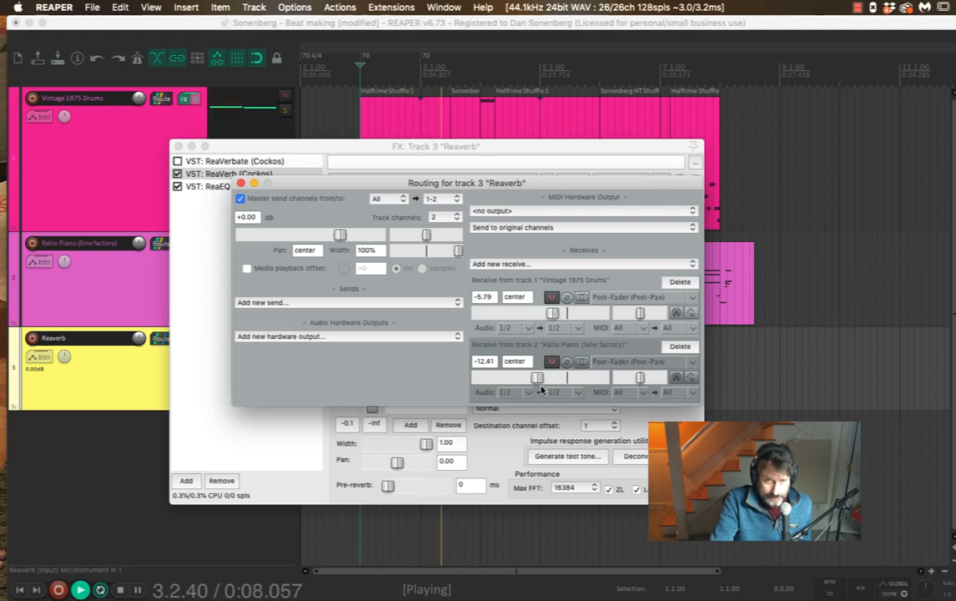
left_click_drag(541, 388, 555, 387)
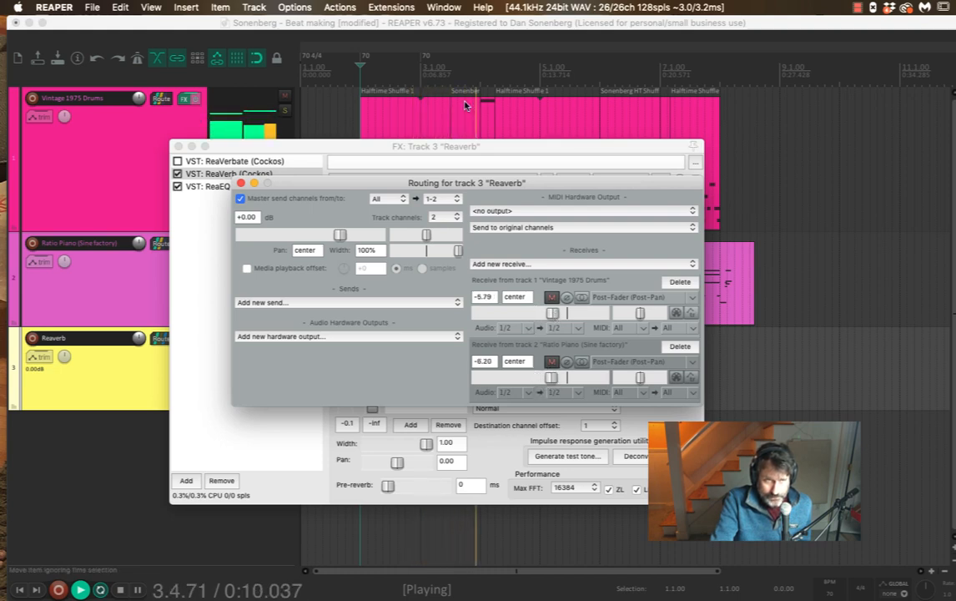
left_click_drag(357, 184, 471, 465)
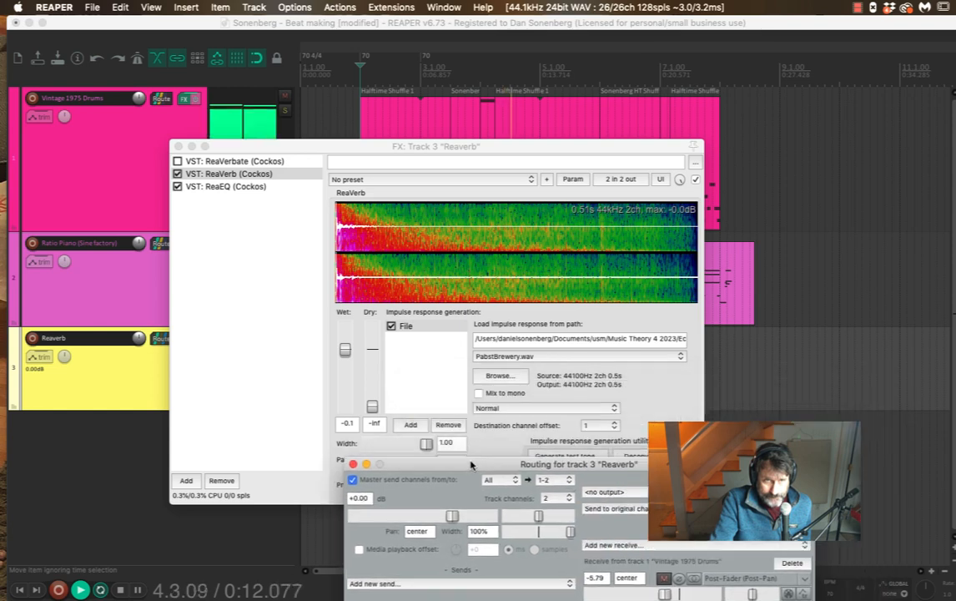
Step: Compare the reverb with ReaEQ bypassed and enabled, and widen its filters with a 159.5 Hz high pass and a higher low pass frequency
left_click(178, 187)
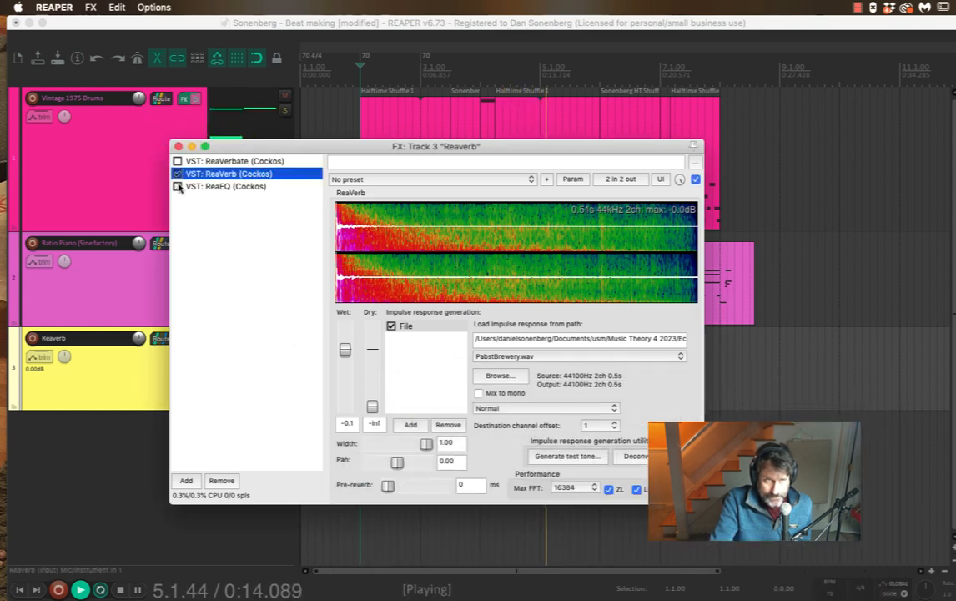
left_click(177, 187)
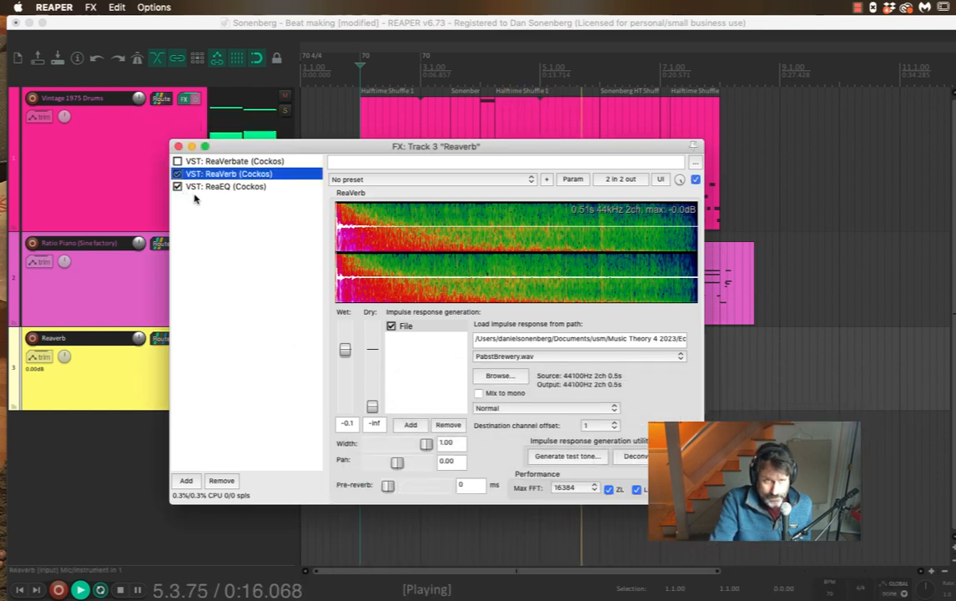
left_click(204, 186)
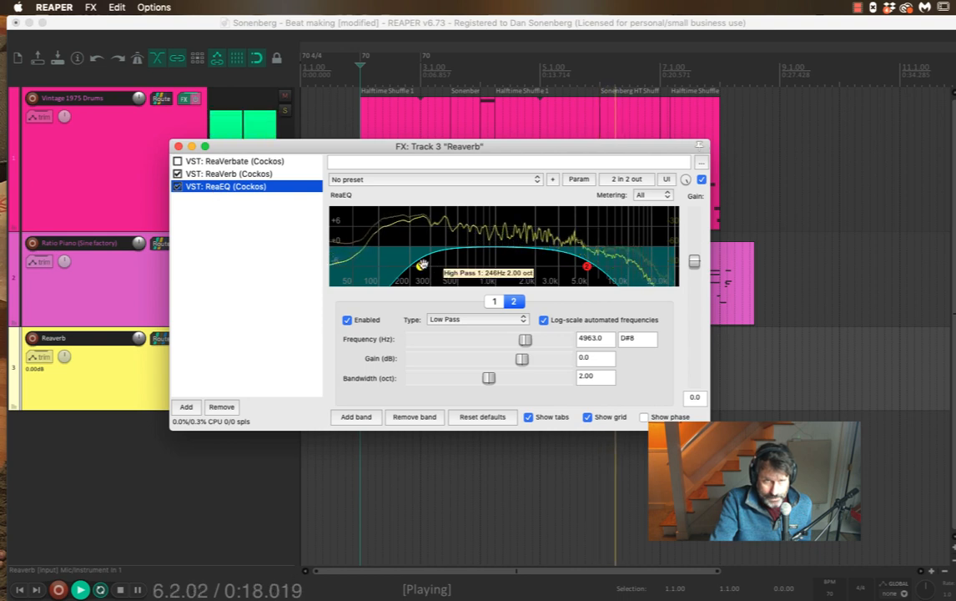
left_click_drag(421, 265, 400, 264)
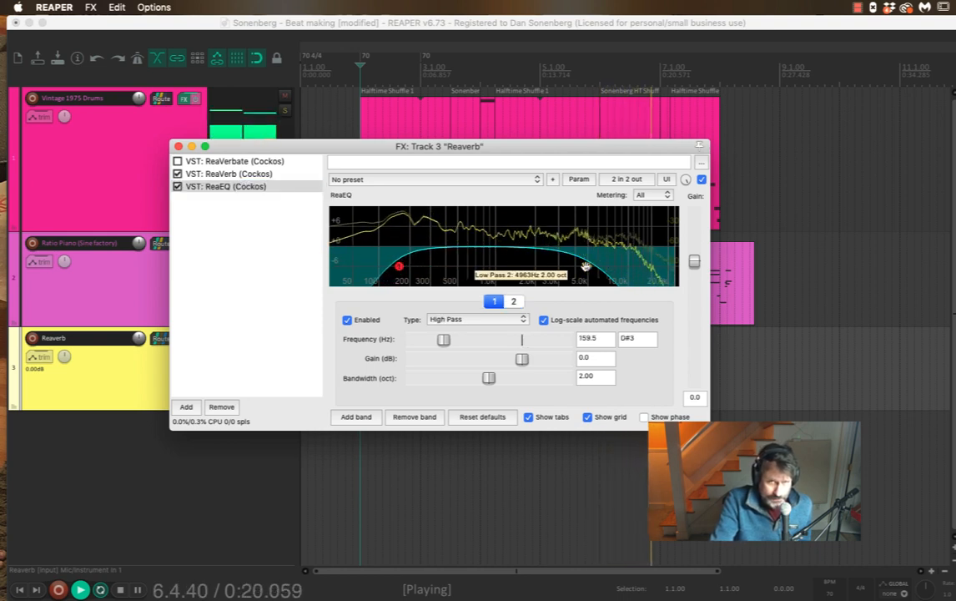
left_click_drag(586, 266, 602, 269)
Step: Set ReaEQ's third band to 735.1 Hz at -1.5 dB and the high pass to 146.1 Hz while auditioning playback
key("space")
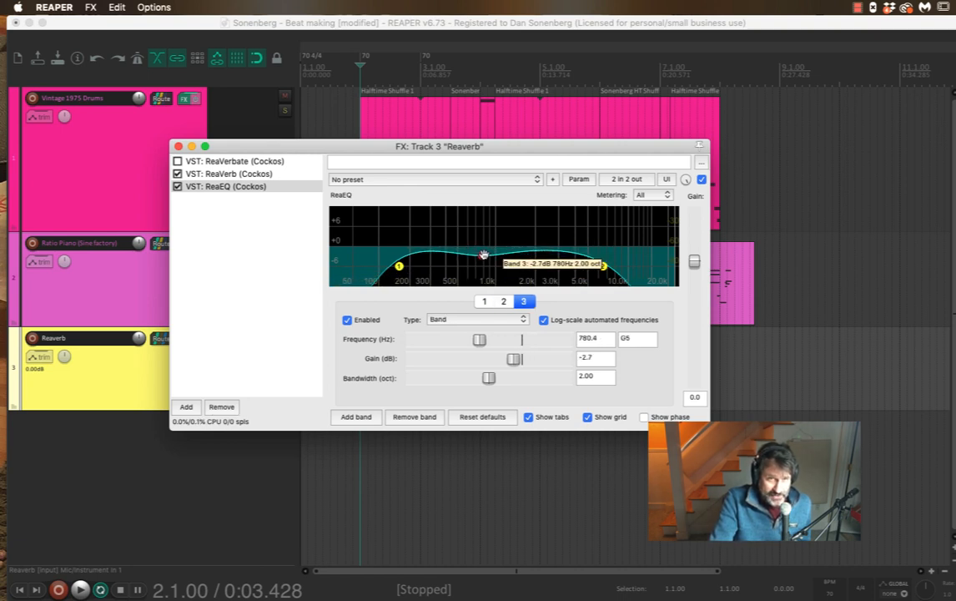
key("space")
left_click_drag(482, 255, 479, 267)
mouse_move(399, 266)
left_mouse_down()
mouse_move(403, 254)
mouse_move(394, 266)
left_mouse_up()
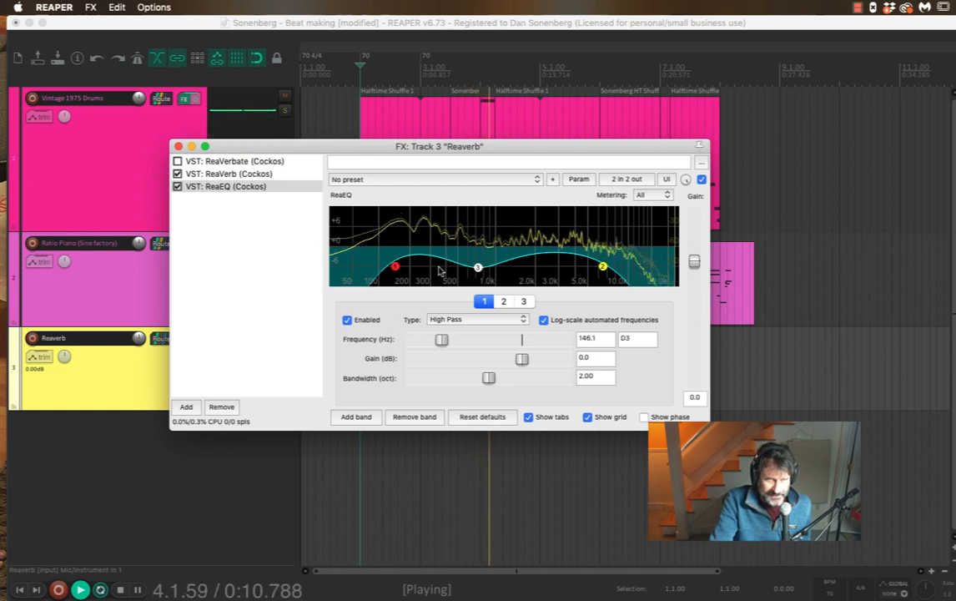
left_click_drag(478, 268, 478, 251)
key("space")
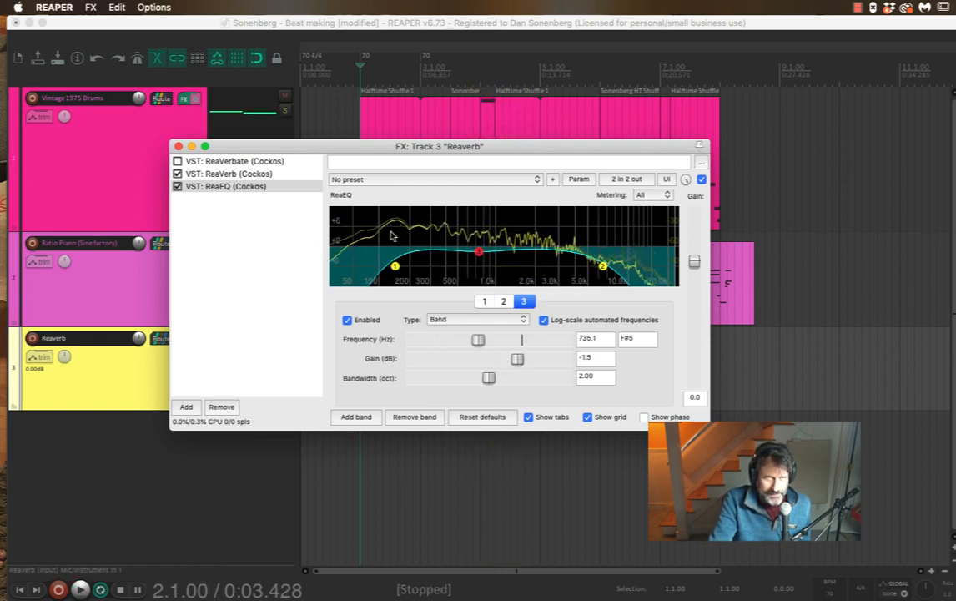
Step: Load the QuadracciPavilion.wav impulse response into ReaVerb and audition it briefly
left_click(246, 174)
left_click(558, 358)
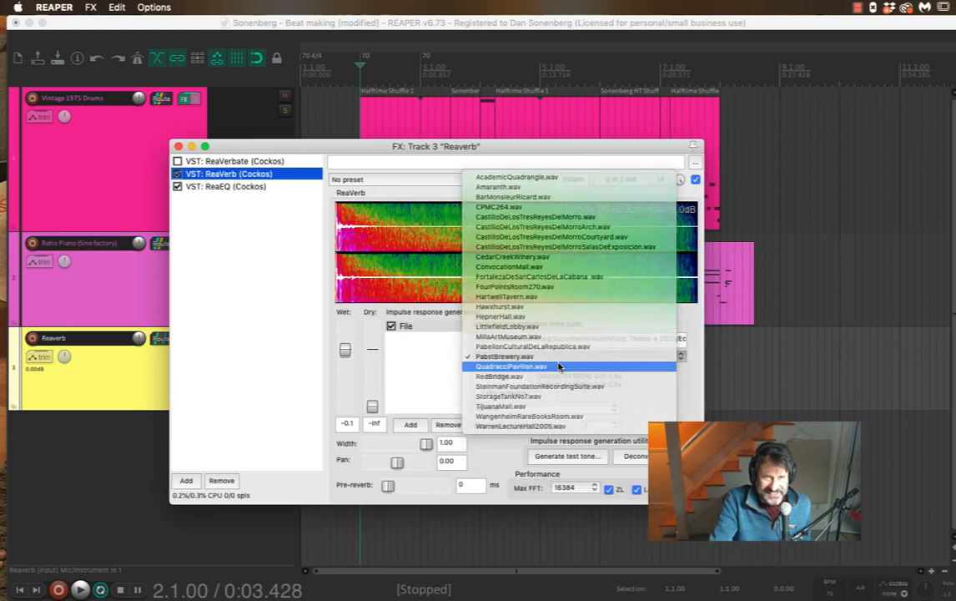
left_click(558, 366)
key("space")
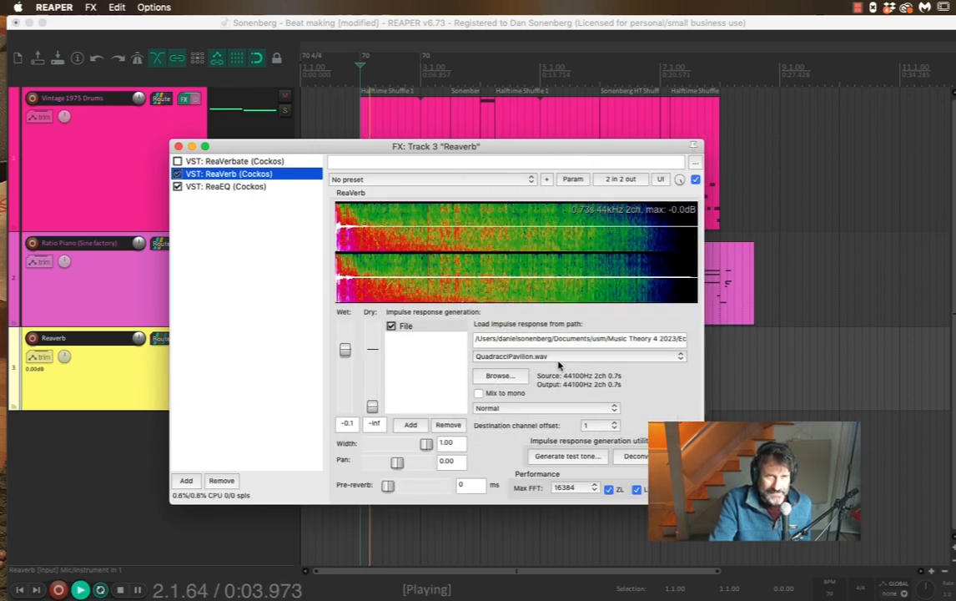
key("space")
Step: Switch ReaVerb's impulse response to HartwellTavern.wav and audition it briefly
left_click(517, 357)
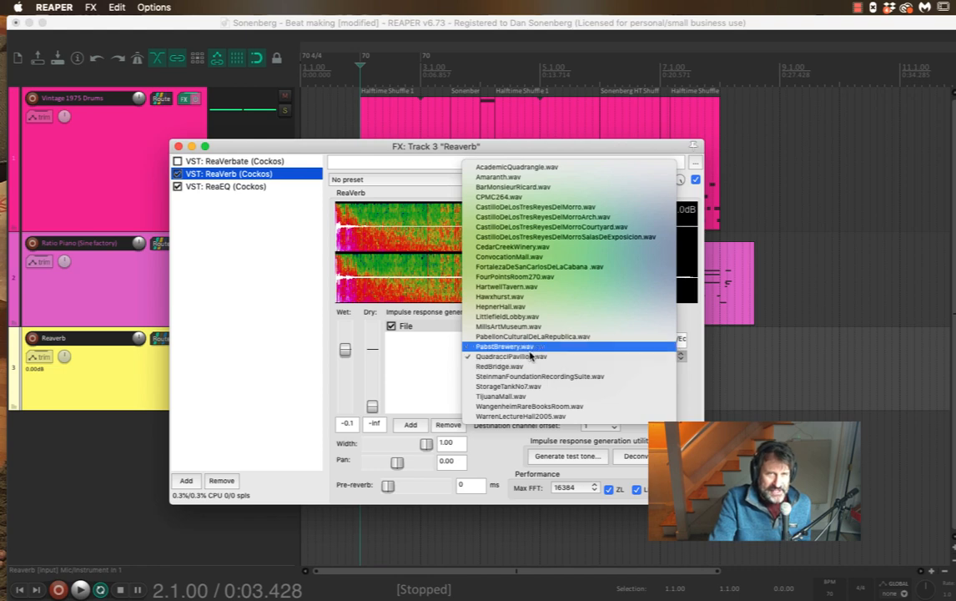
left_click(538, 288)
key("space")
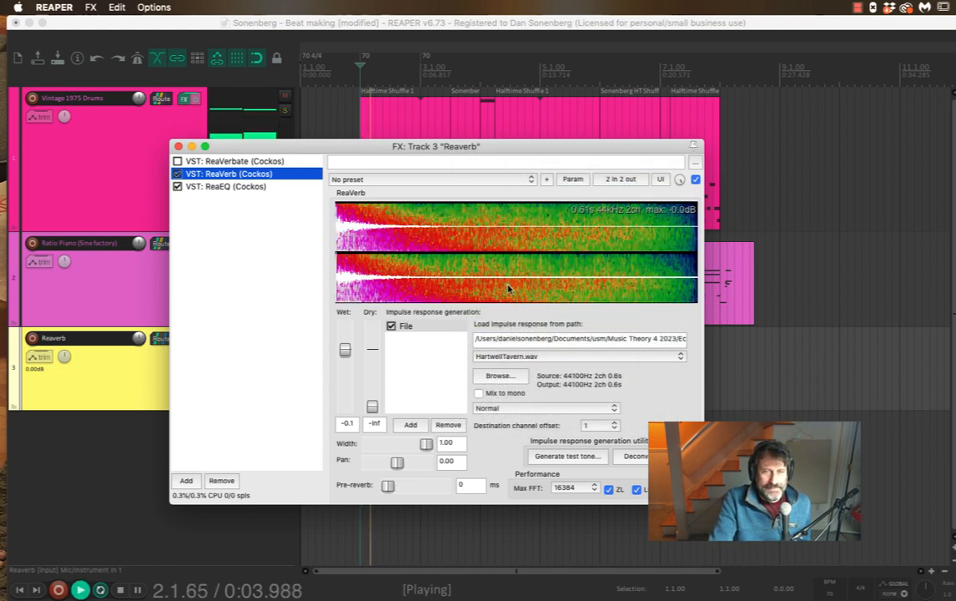
key("space")
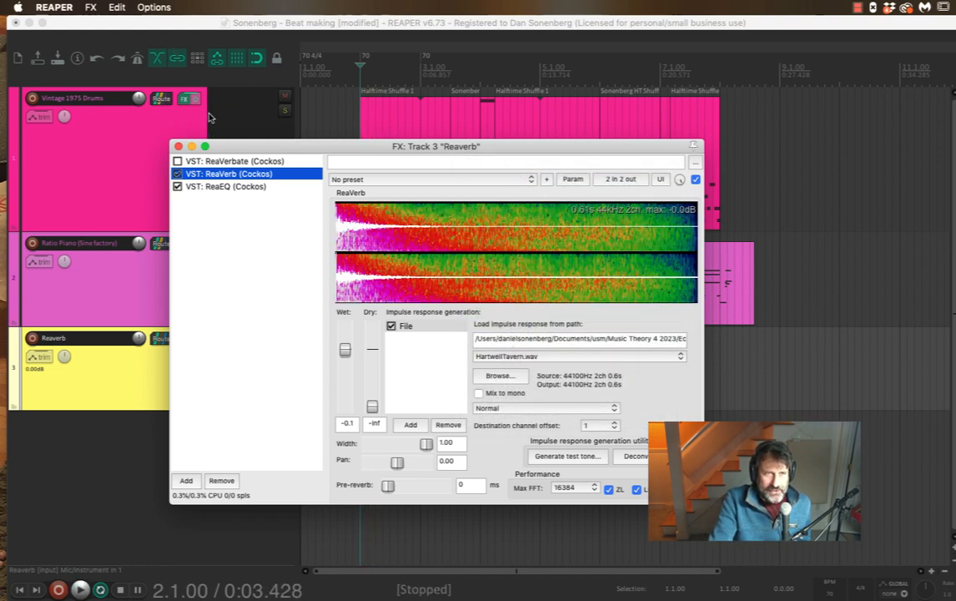
Step: Move the effects window off the track controls, reset the Reaverb track's peak meter, and bring the effects window back over the arrangement
left_click_drag(228, 148, 640, 336)
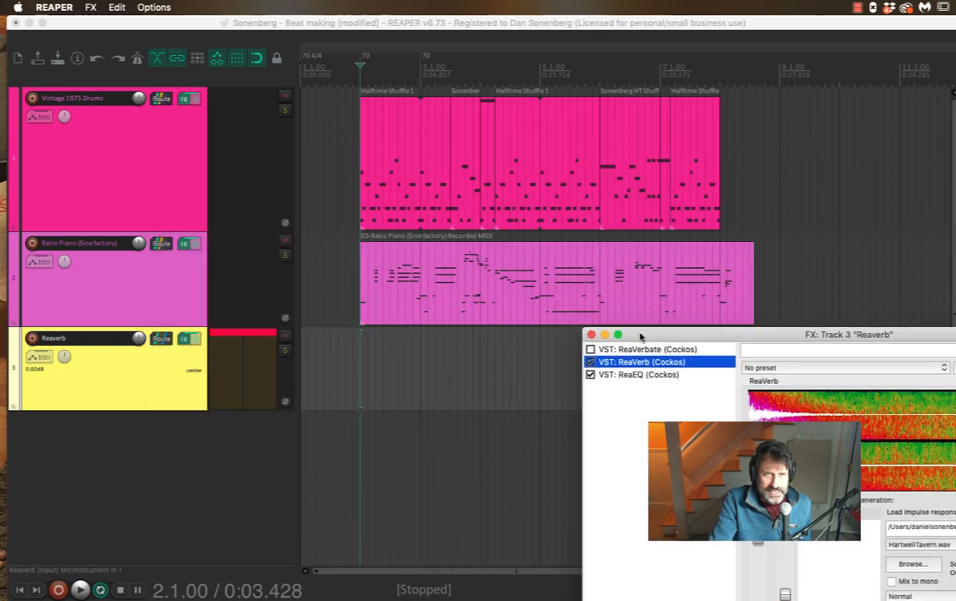
left_click(261, 339)
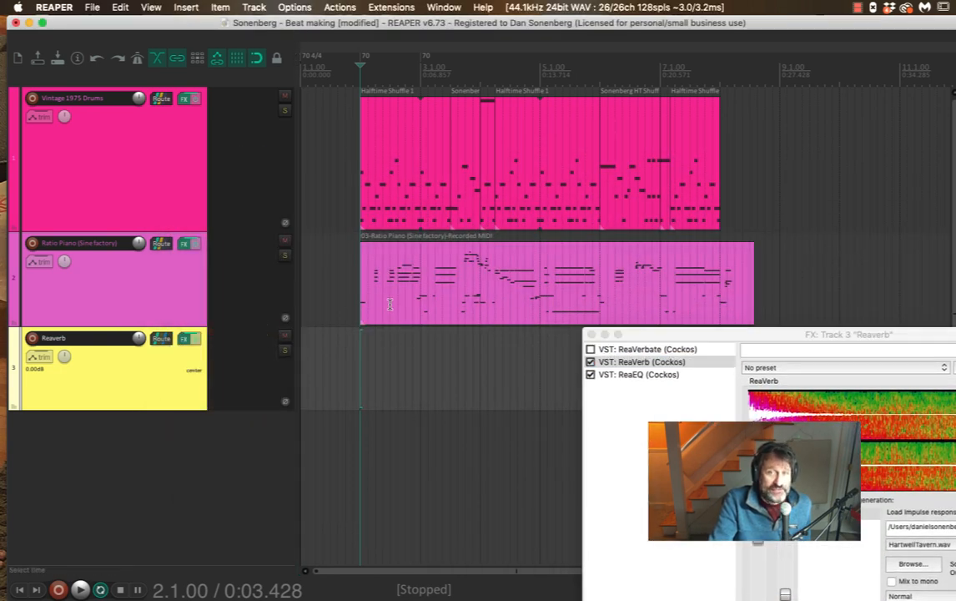
left_click_drag(744, 343, 432, 254)
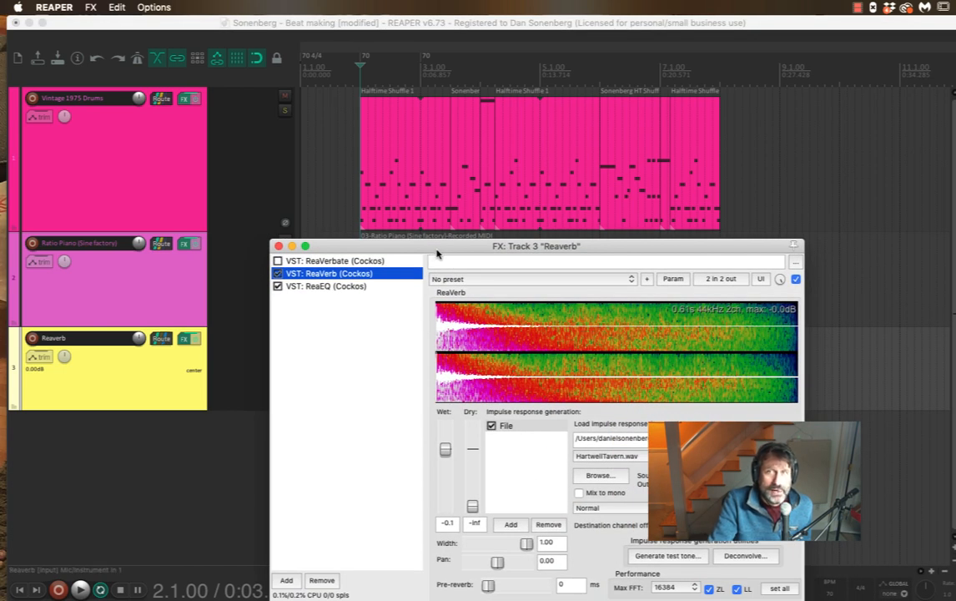
left_click(858, 8)
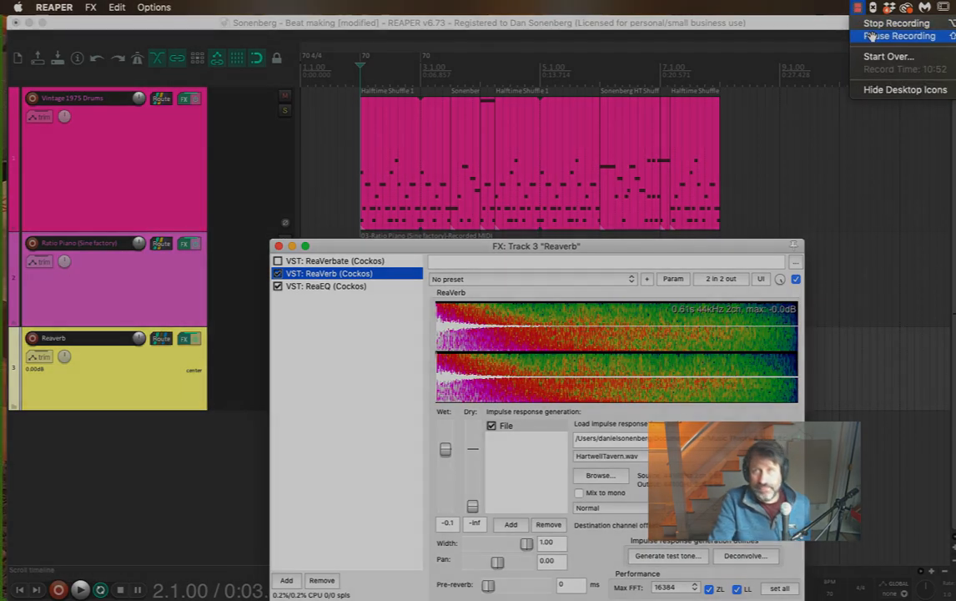